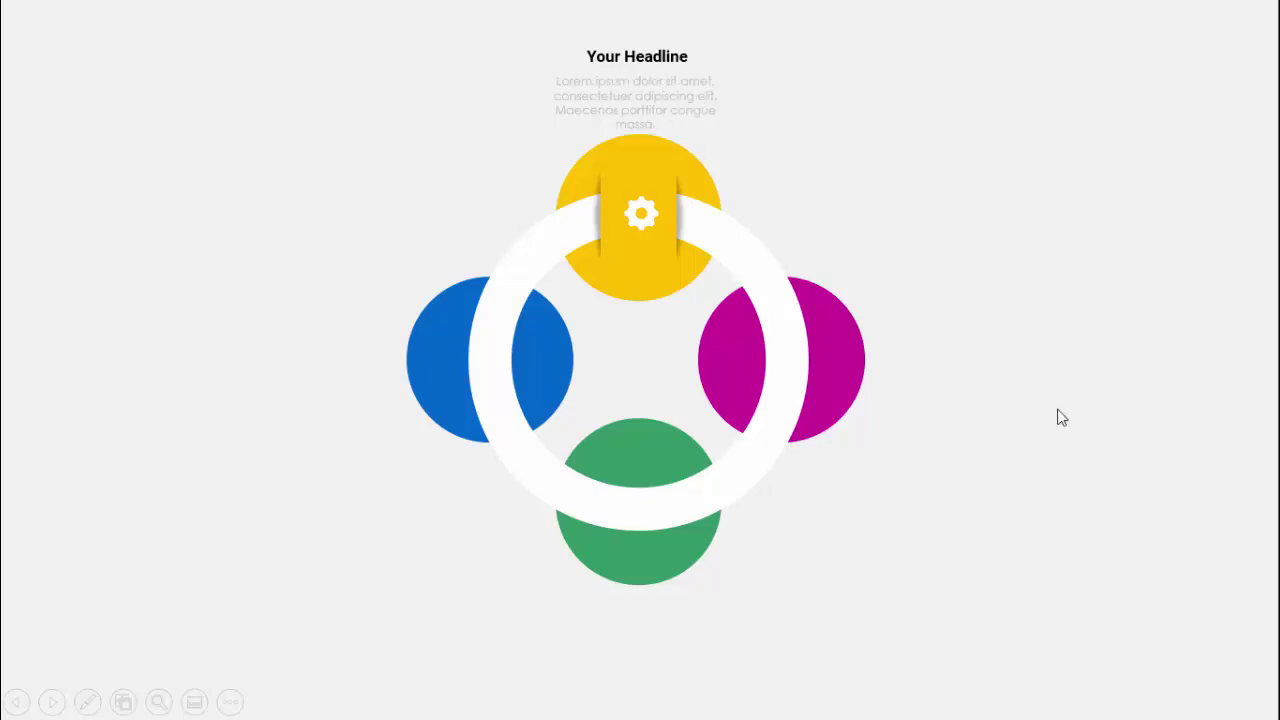
# Reveal the target, people and bank icons with their headlines, then advance to the two-ring A/B slide.
pyautogui.click(1099, 467)
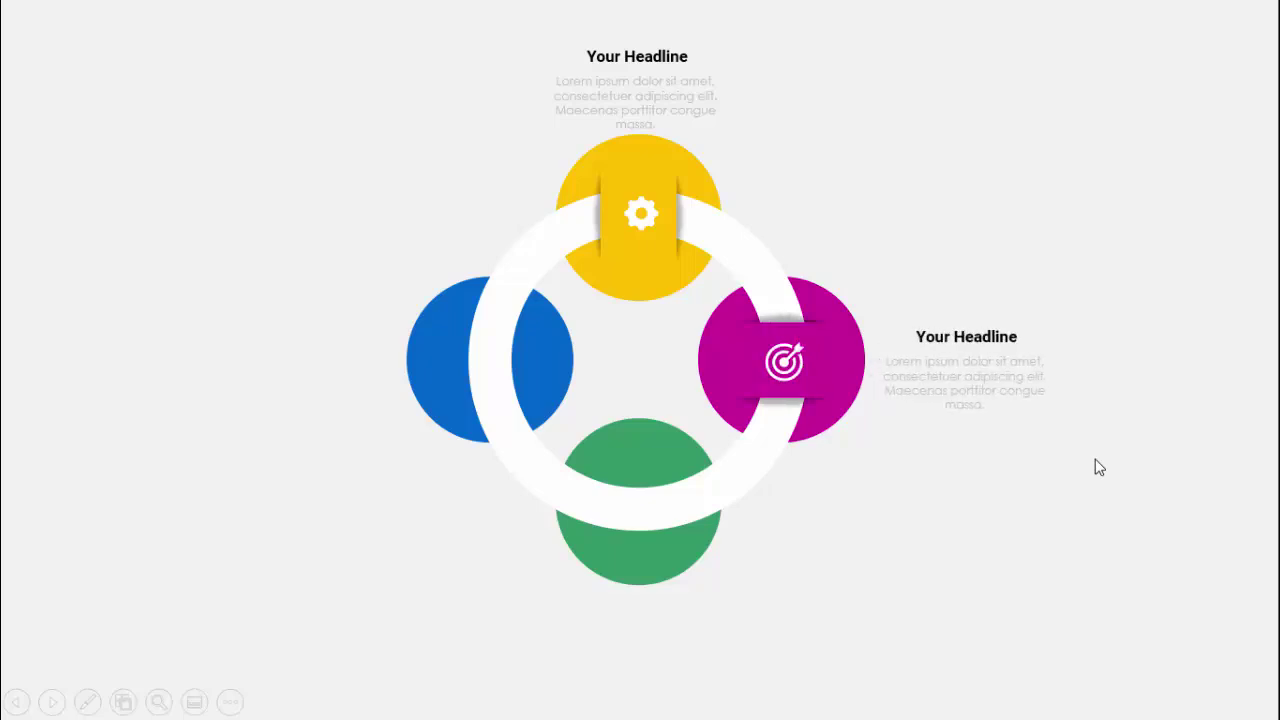
pyautogui.click(1099, 467)
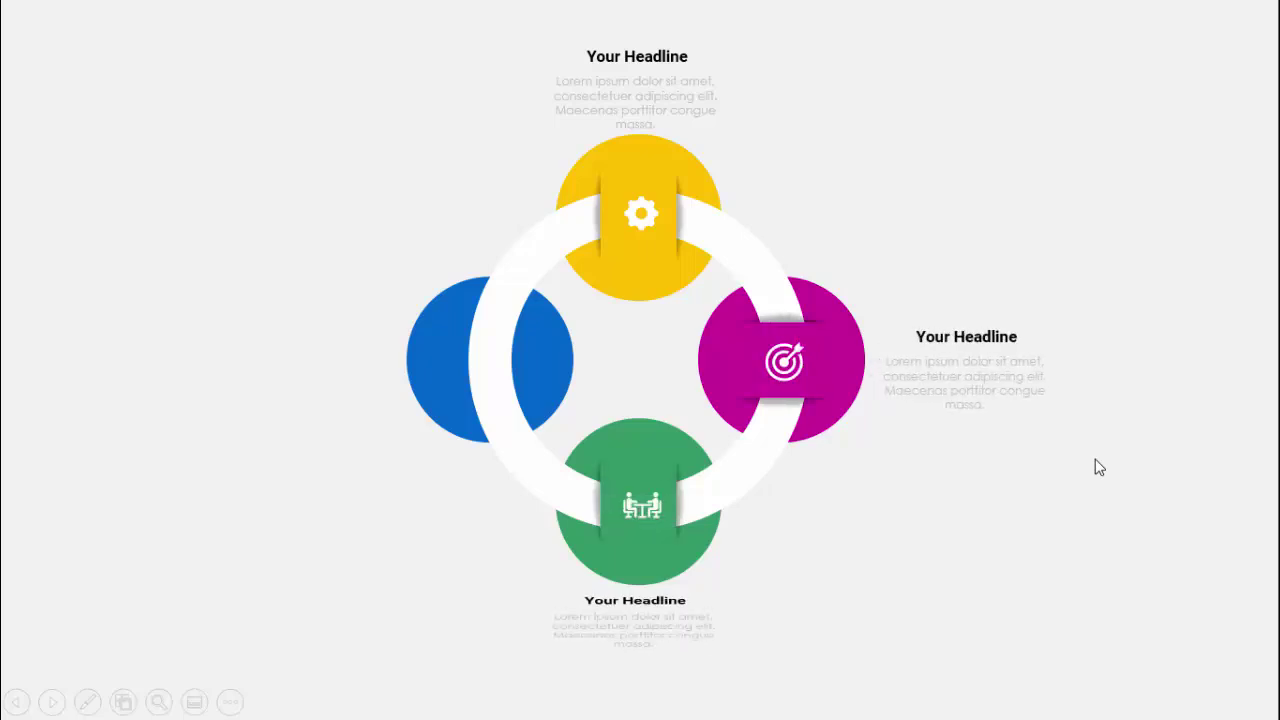
pyautogui.click(1099, 467)
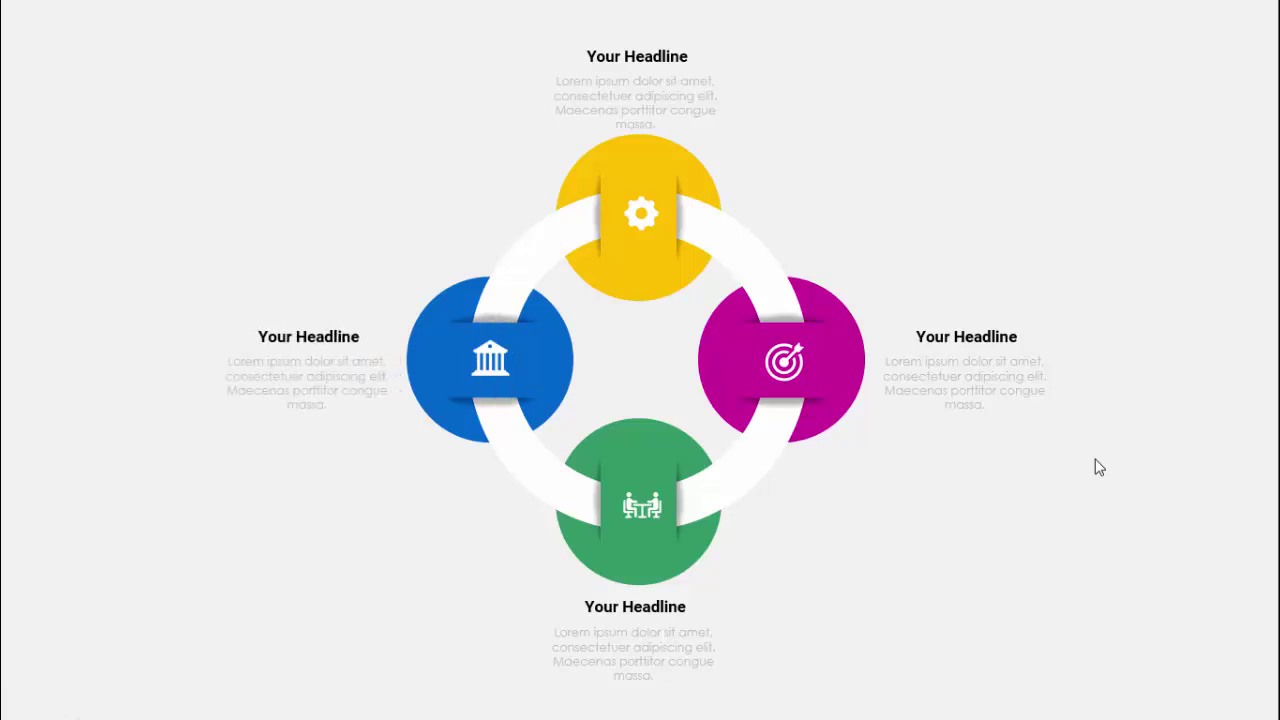
pyautogui.click(1099, 467)
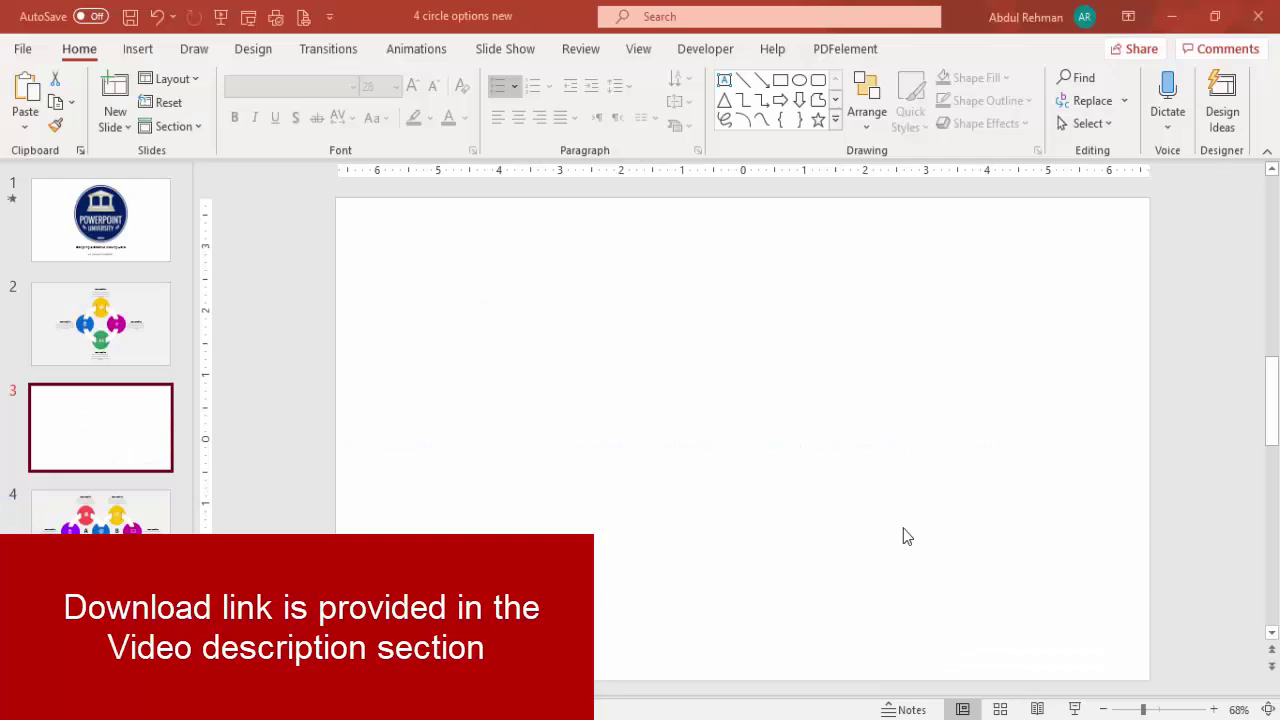
# Give the blank slide a White, Darker 5% background fill and turn on the centre guides.
pyautogui.rightClick(712, 370)
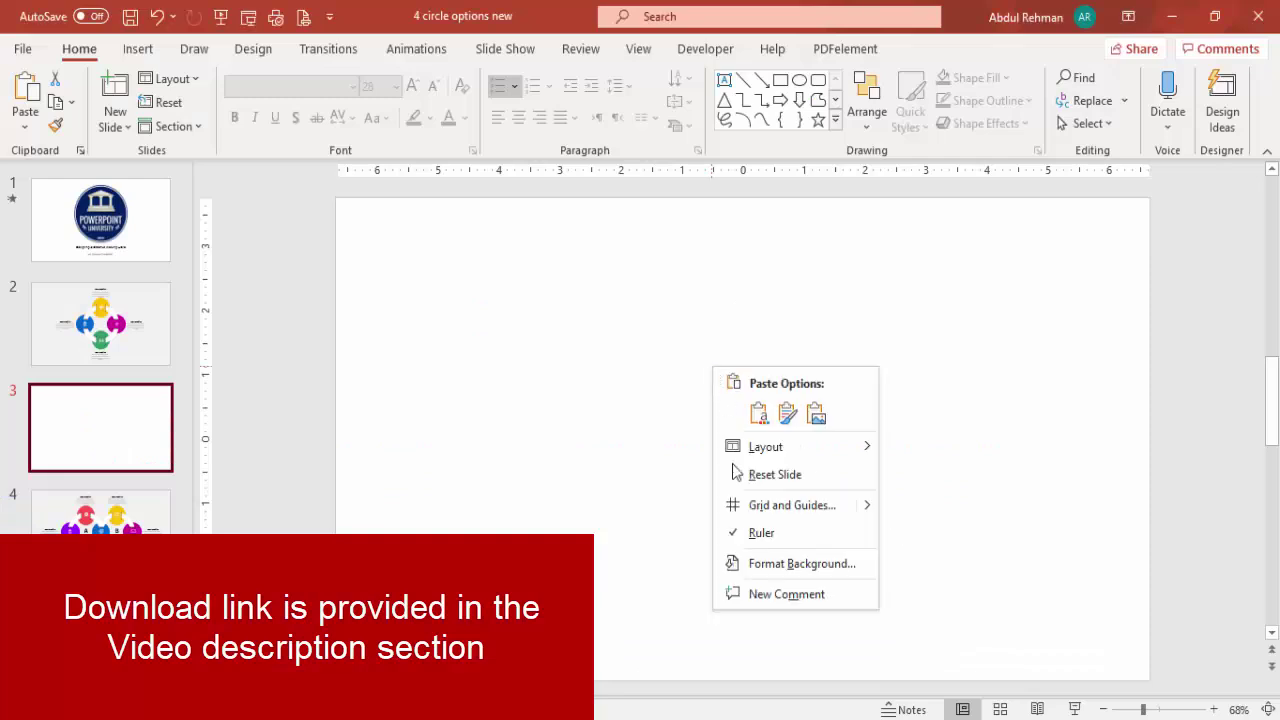
pyautogui.click(802, 564)
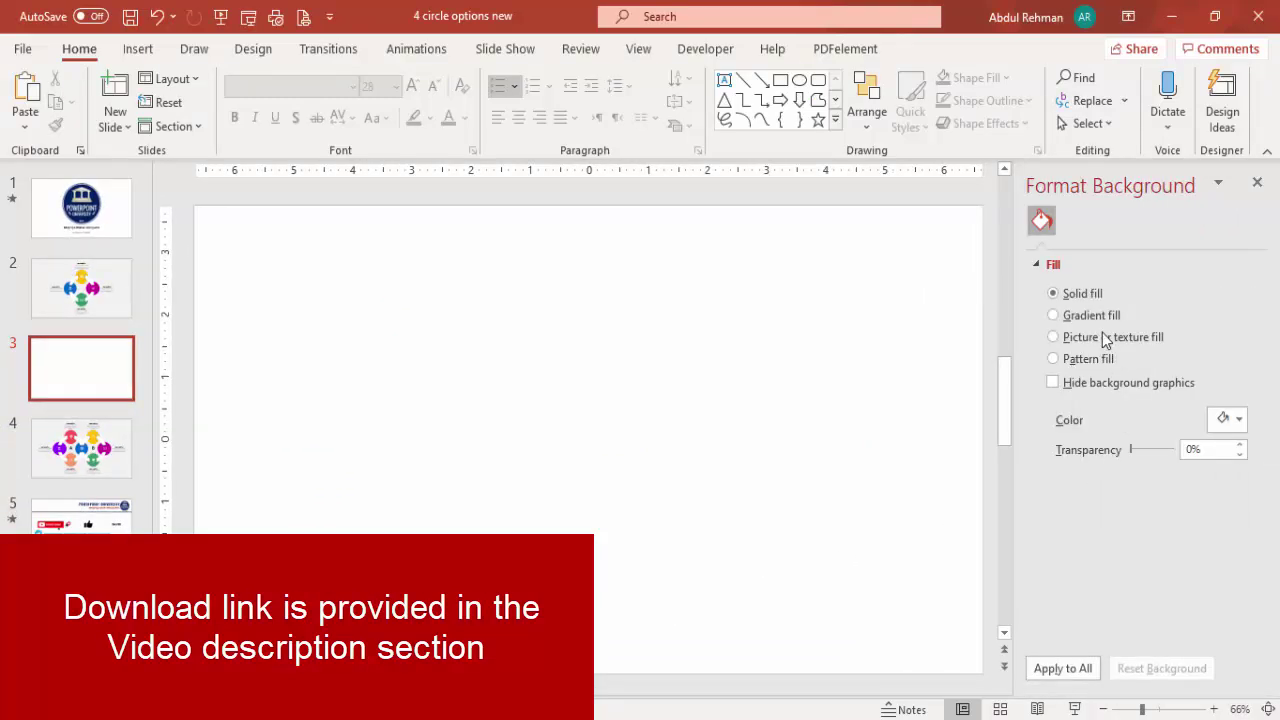
pyautogui.click(1226, 419)
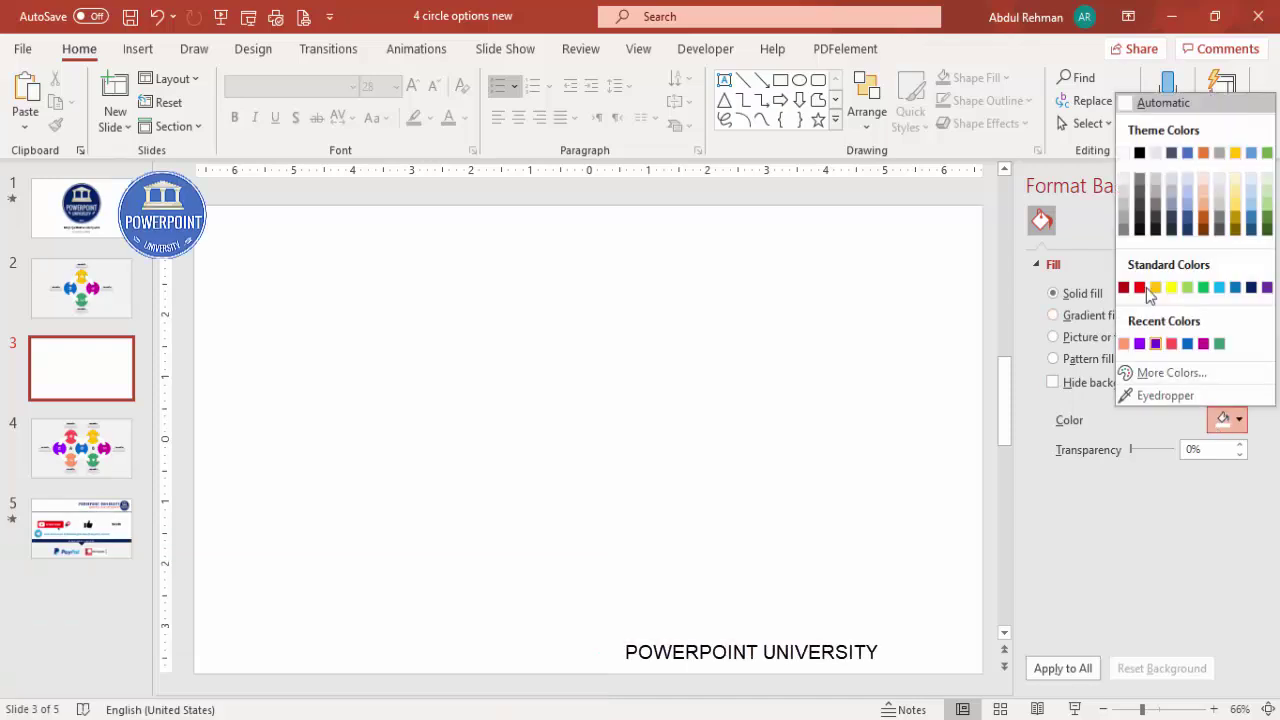
pyautogui.click(1124, 178)
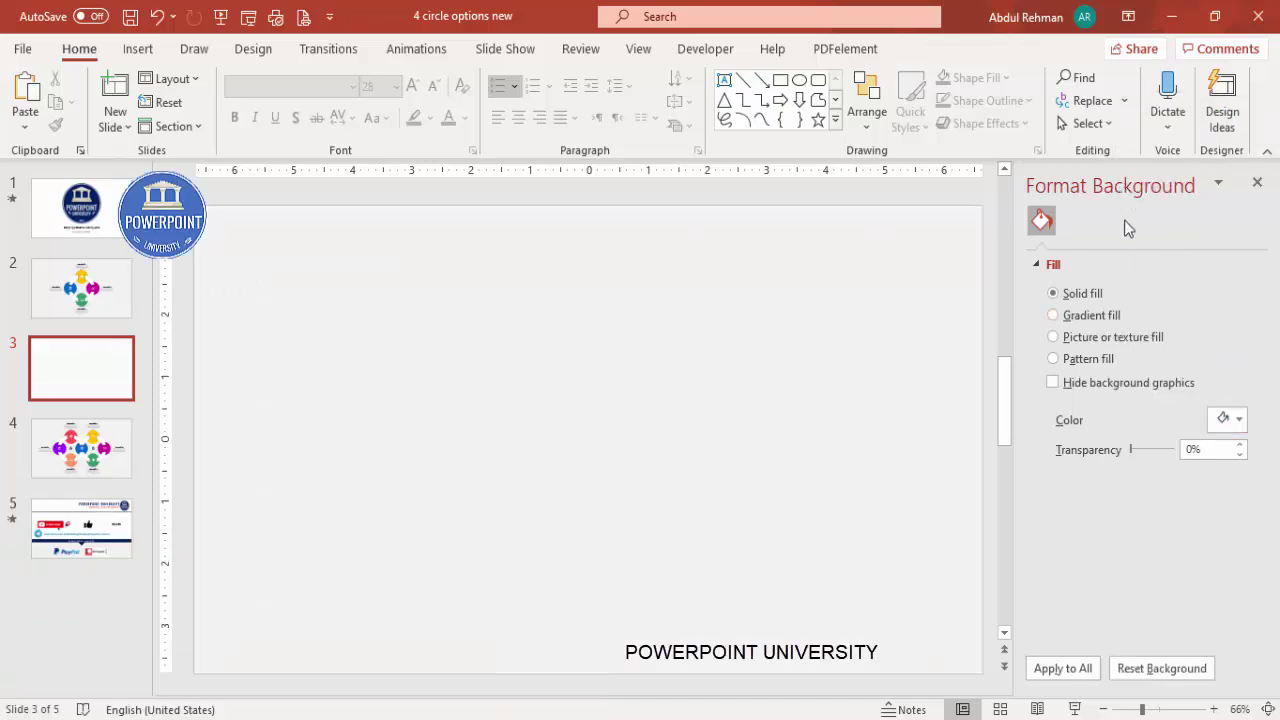
pyautogui.click(640, 52)
pyautogui.click(380, 123)
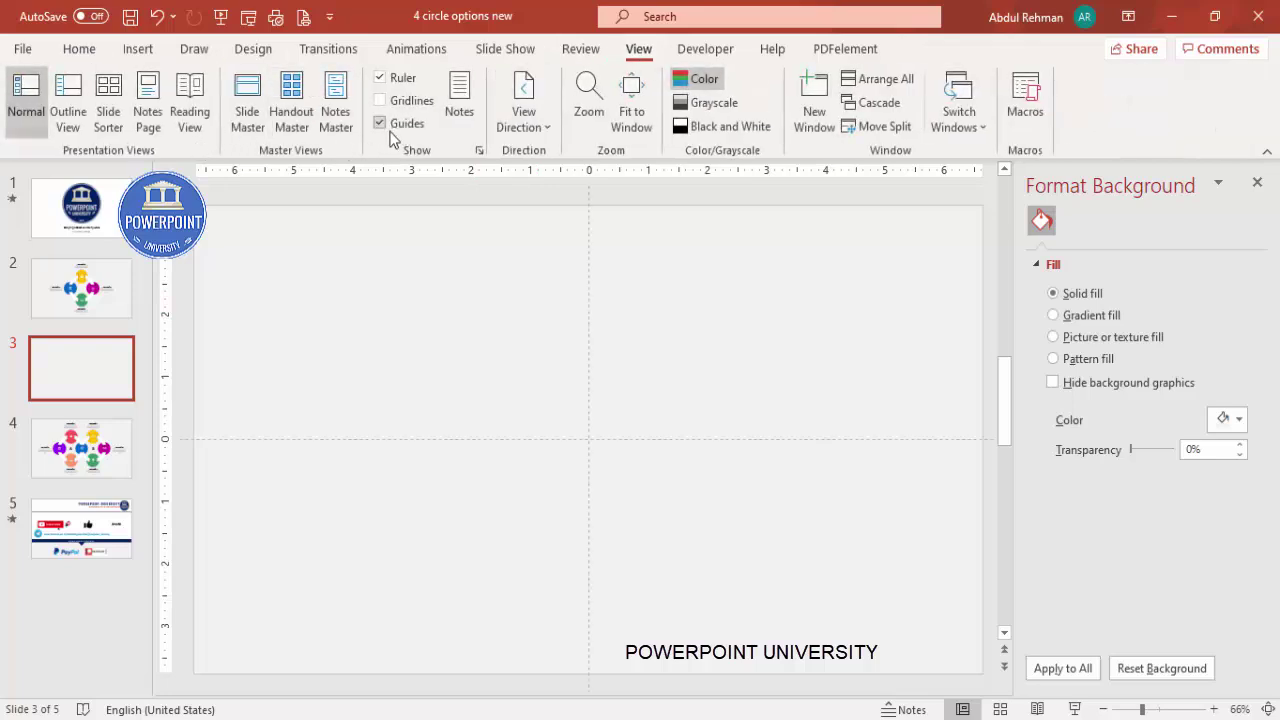
# Choose the Donut shape from the Insert shapes gallery.
pyautogui.click(140, 55)
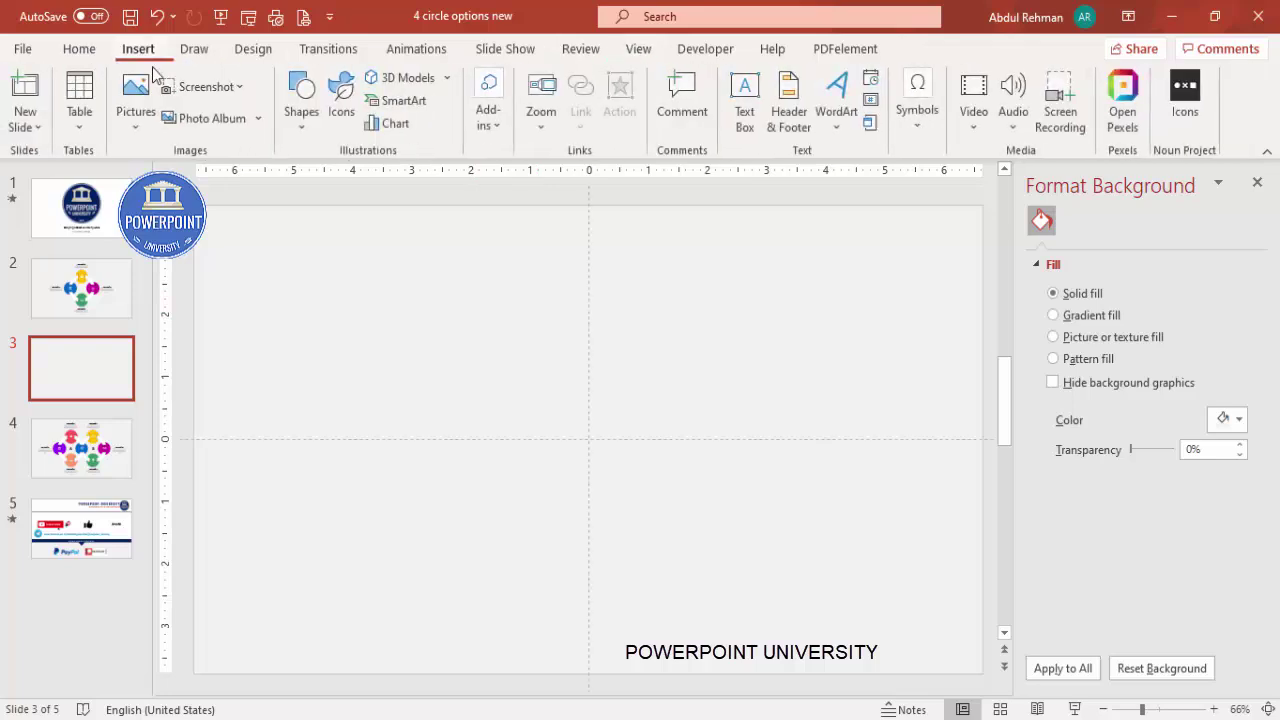
pyautogui.click(302, 122)
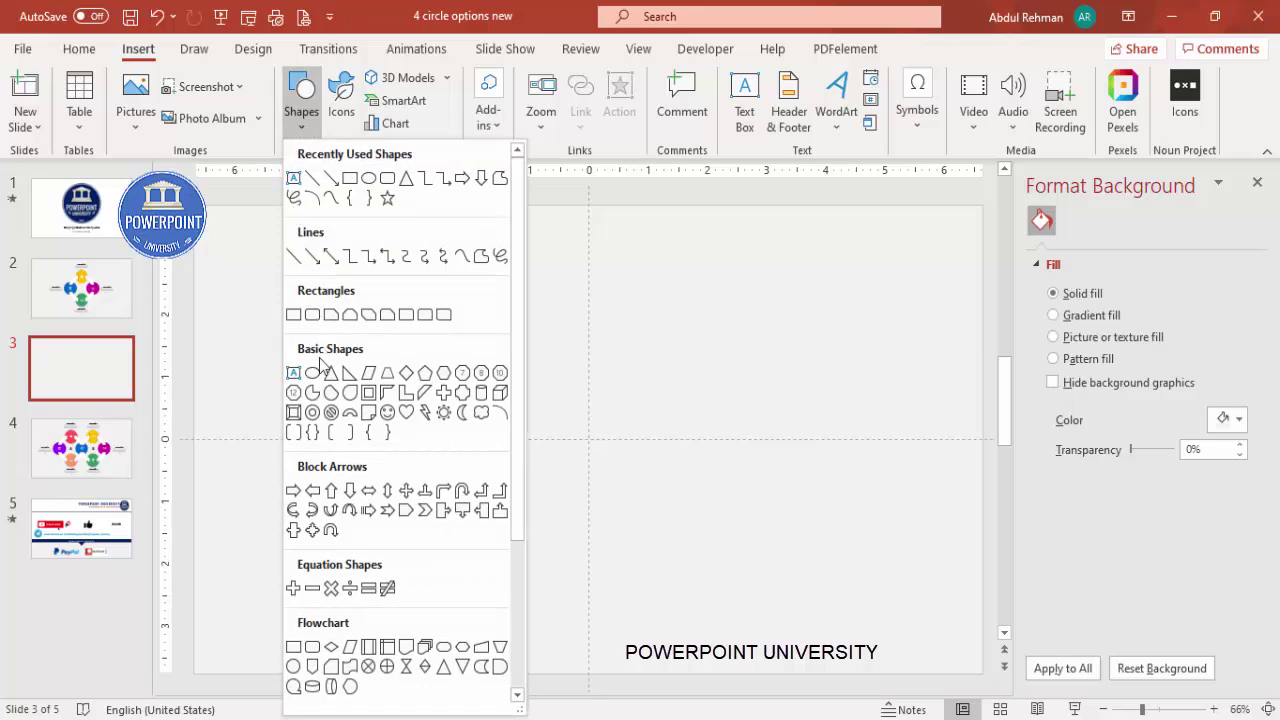
pyautogui.click(311, 413)
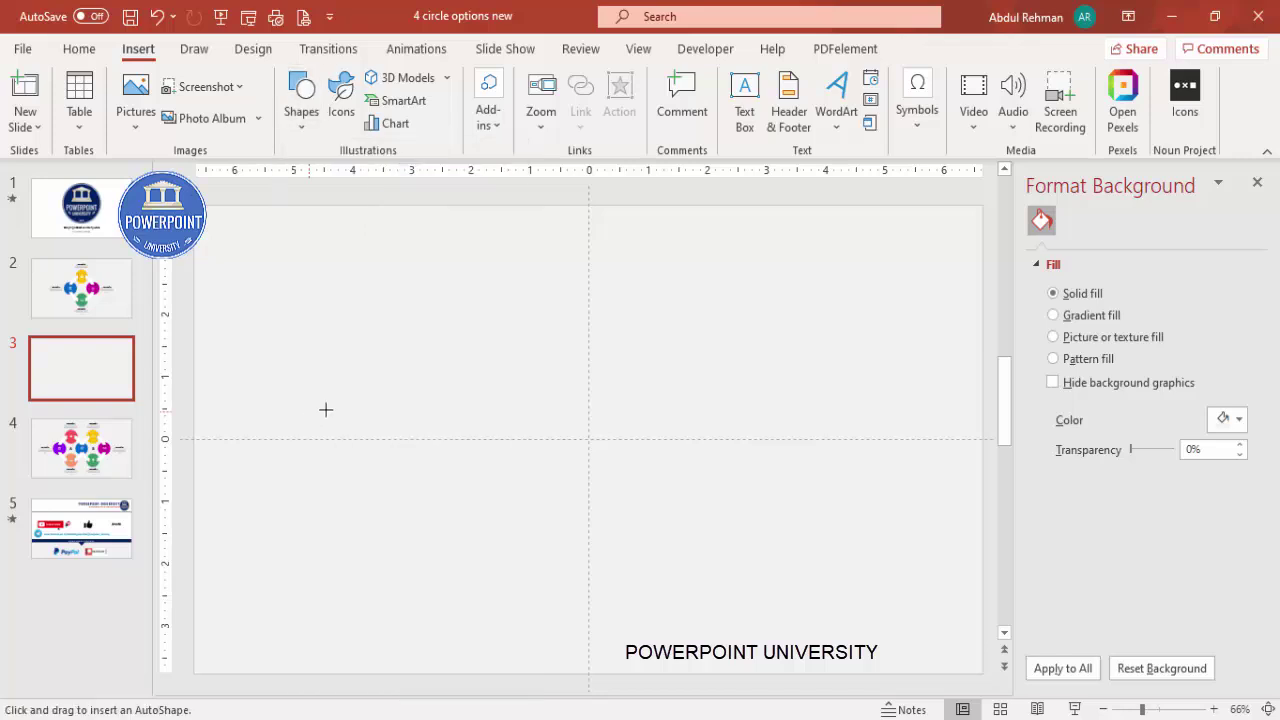
# Draw a blue donut, thin its ring to a narrow band and remove its outline.
pyautogui.moveTo(483, 356)
pyautogui.mouseDown()
pyautogui.moveTo(660, 537)
pyautogui.moveTo(700, 606)
pyautogui.mouseUp()
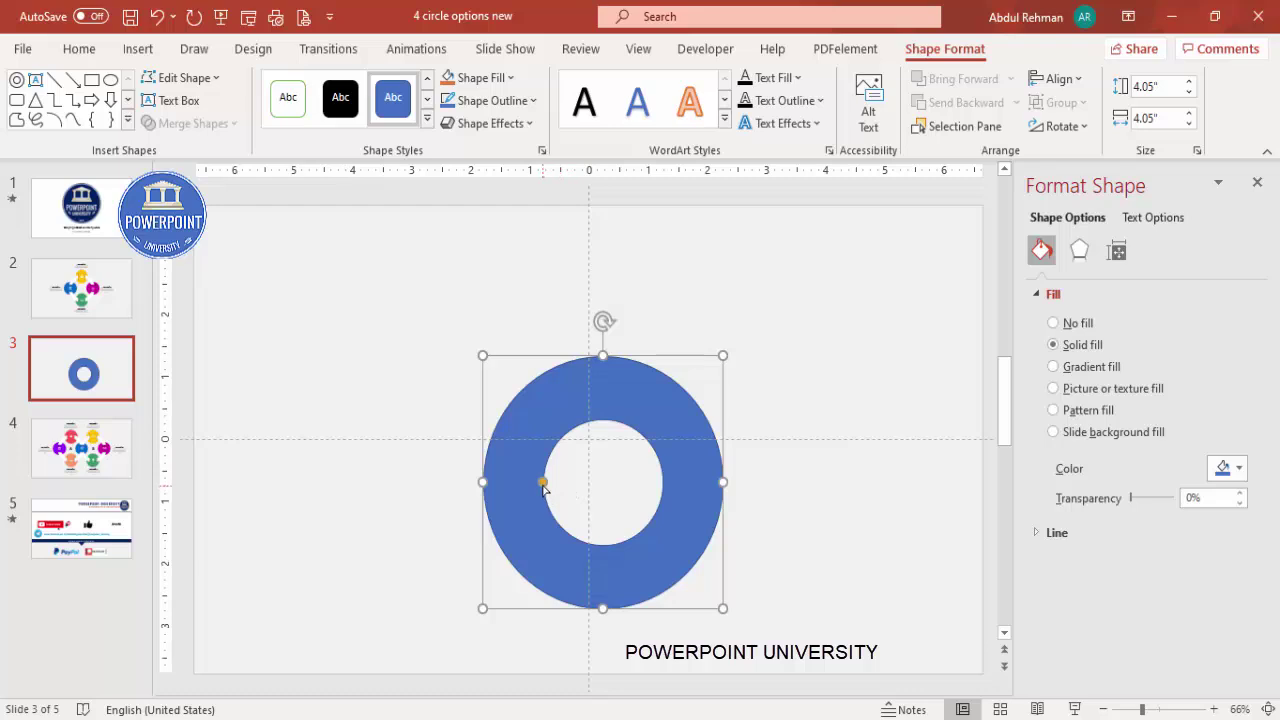
pyautogui.moveTo(541, 487); pyautogui.dragTo(509, 490)
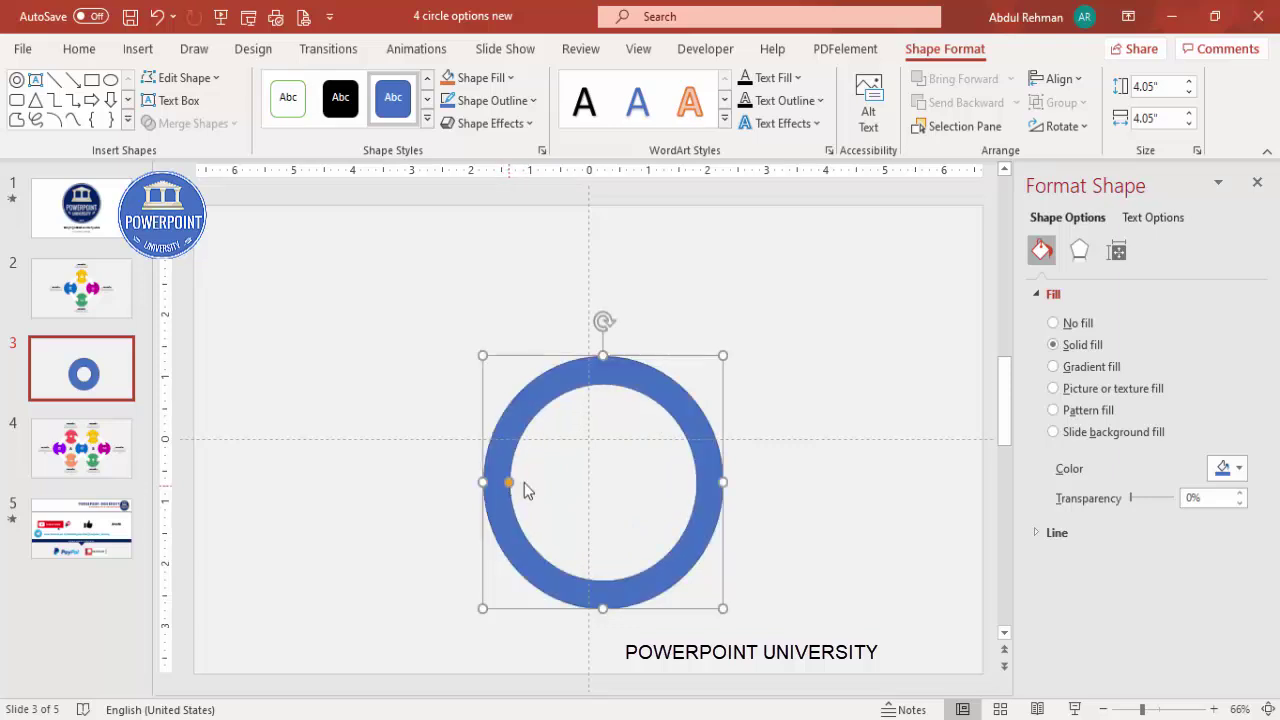
pyautogui.click(517, 101)
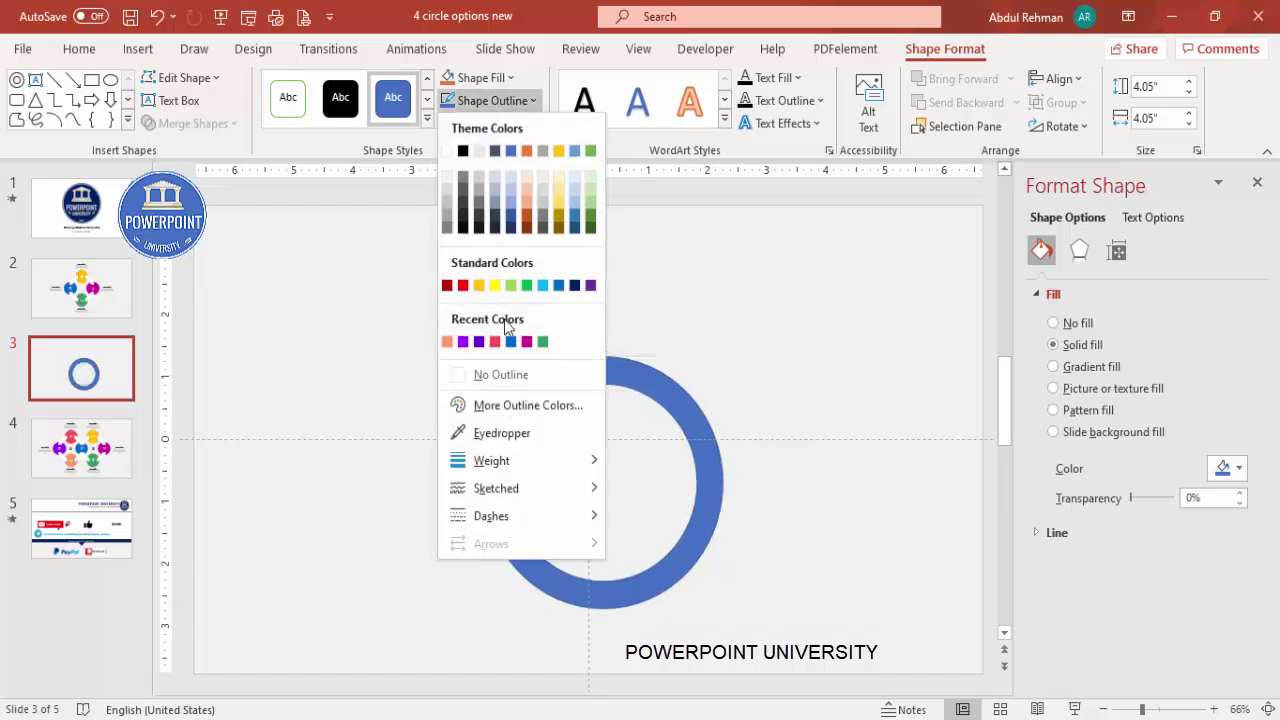
pyautogui.click(520, 383)
# Centre the ring horizontally and vertically on the slide, keeping its blue fill.
pyautogui.click(1058, 78)
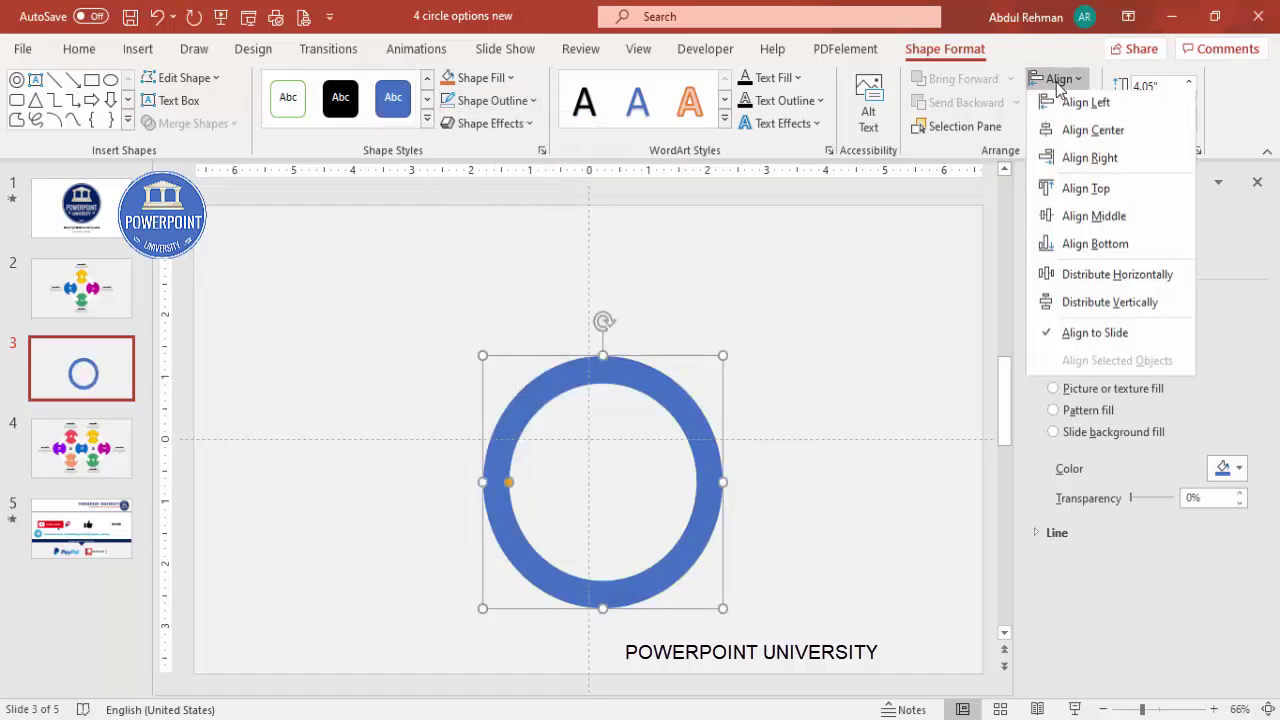
pyautogui.click(1072, 130)
pyautogui.click(1064, 81)
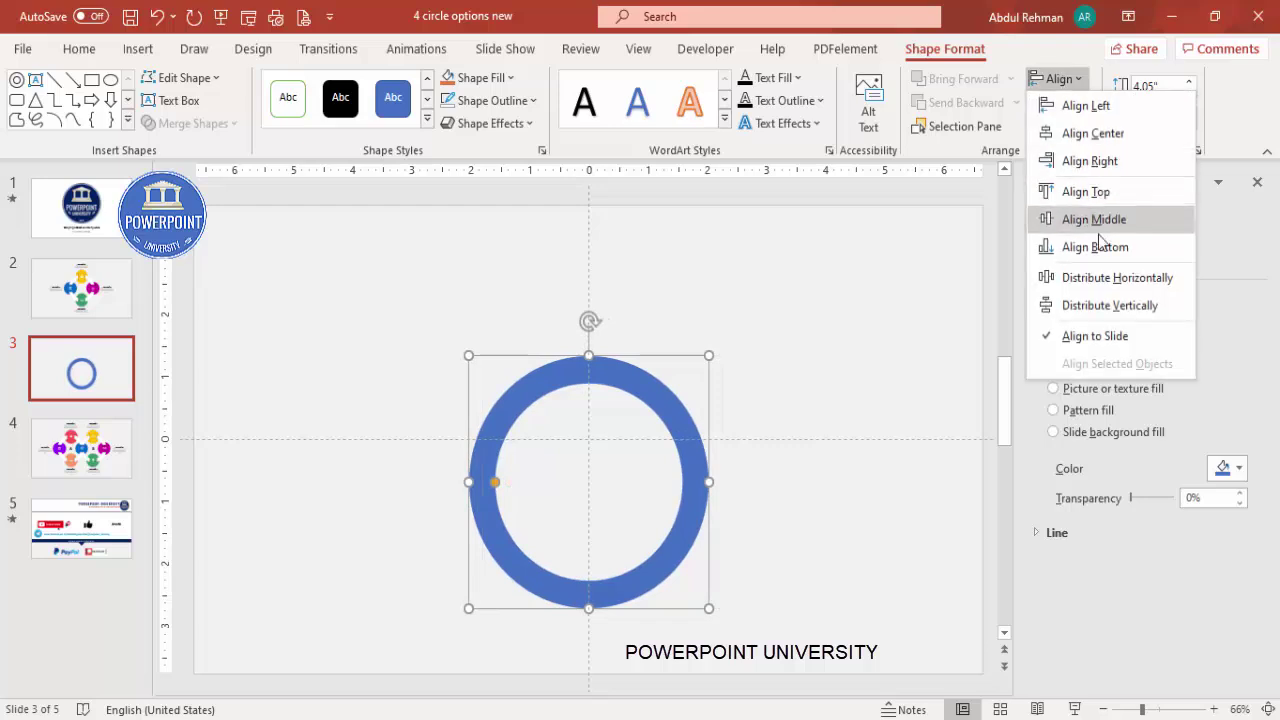
pyautogui.click(1102, 221)
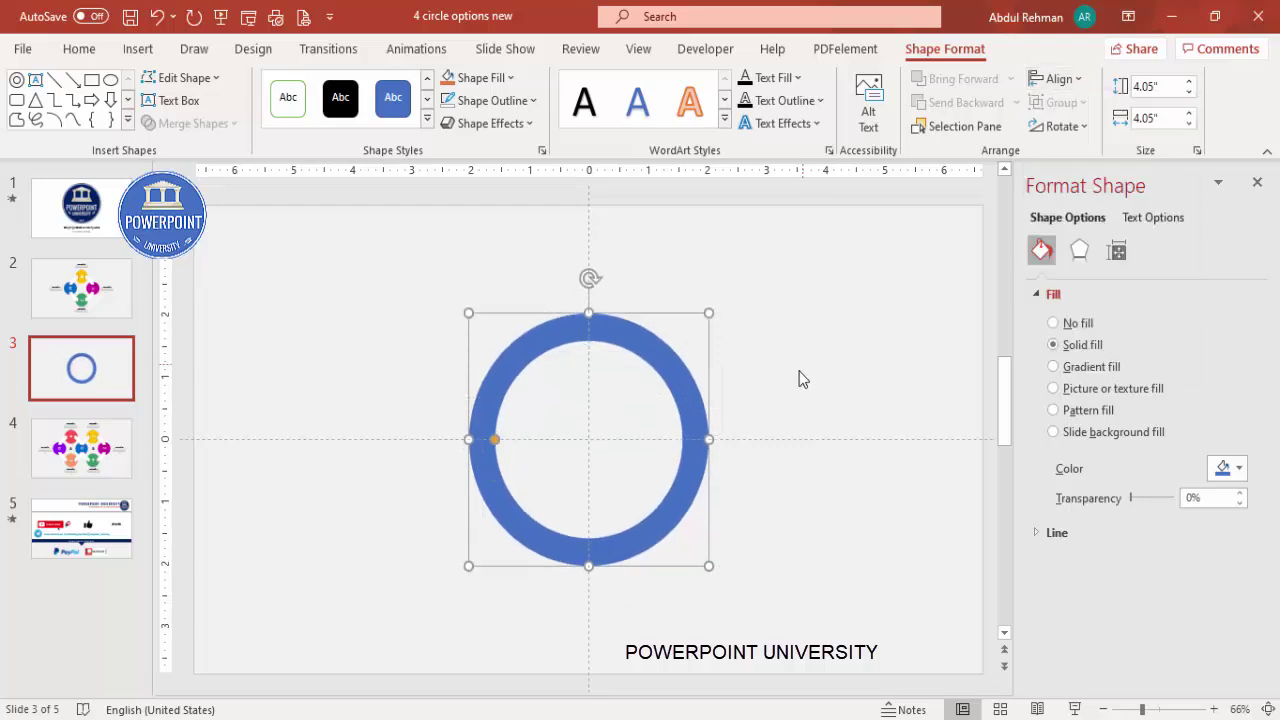
pyautogui.click(510, 79)
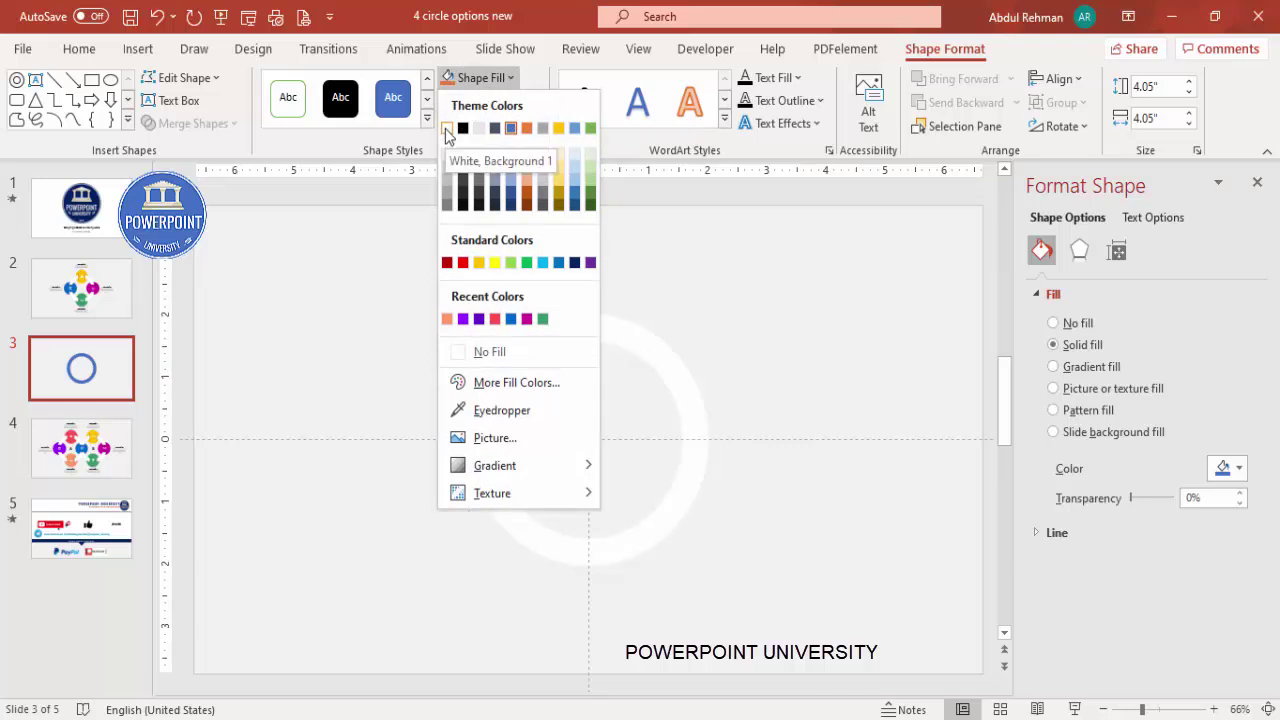
pyautogui.click(809, 322)
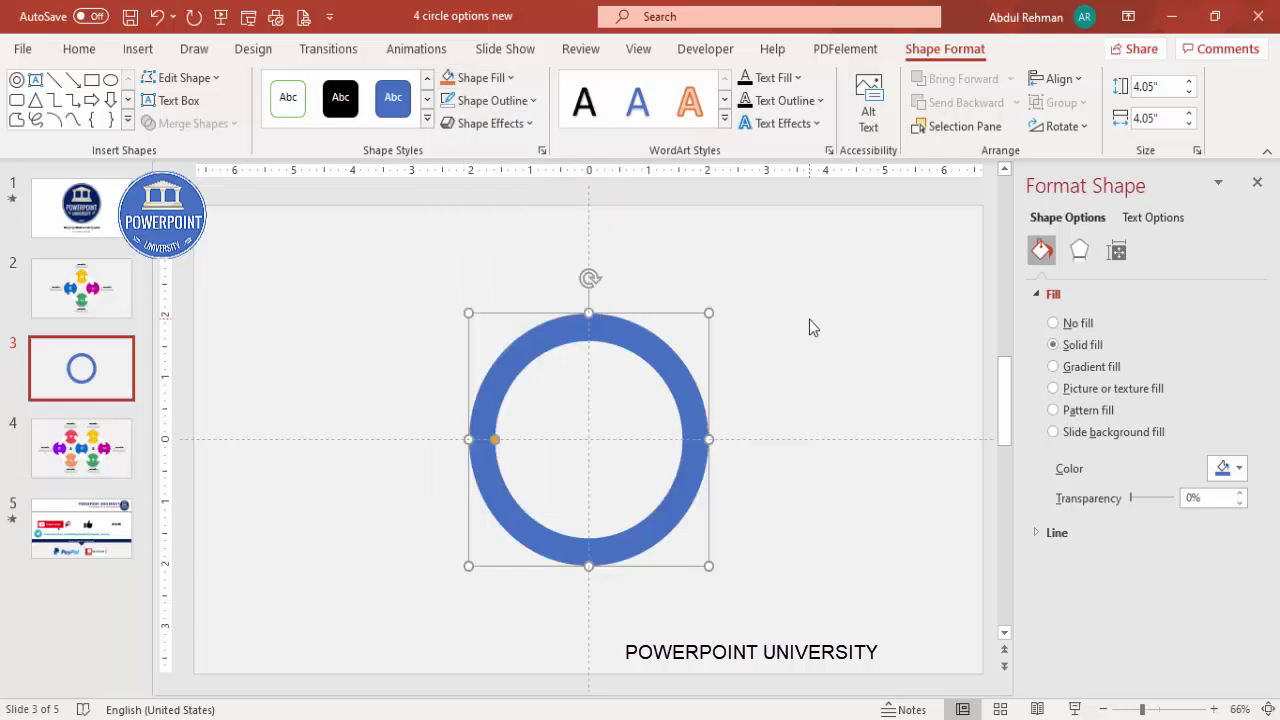
pyautogui.click(810, 320)
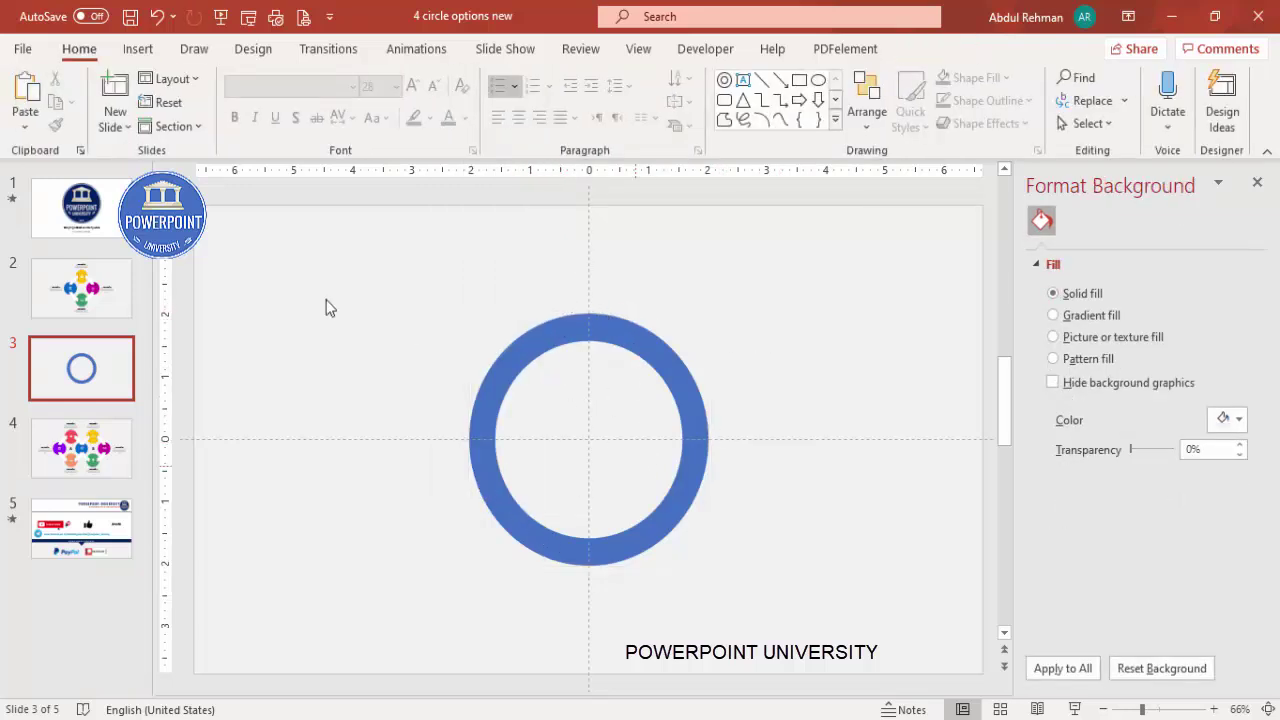
# Draw a small purple circle without an outline over the ring's top edge.
pyautogui.click(137, 49)
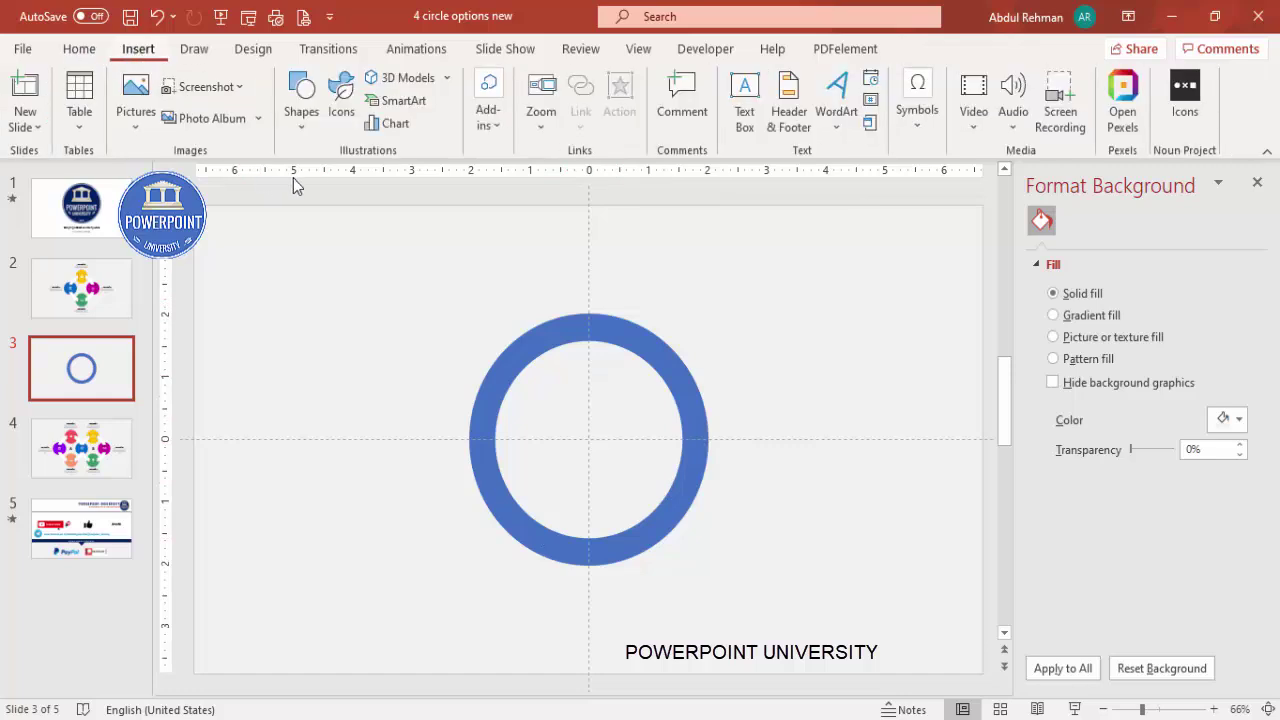
pyautogui.click(302, 118)
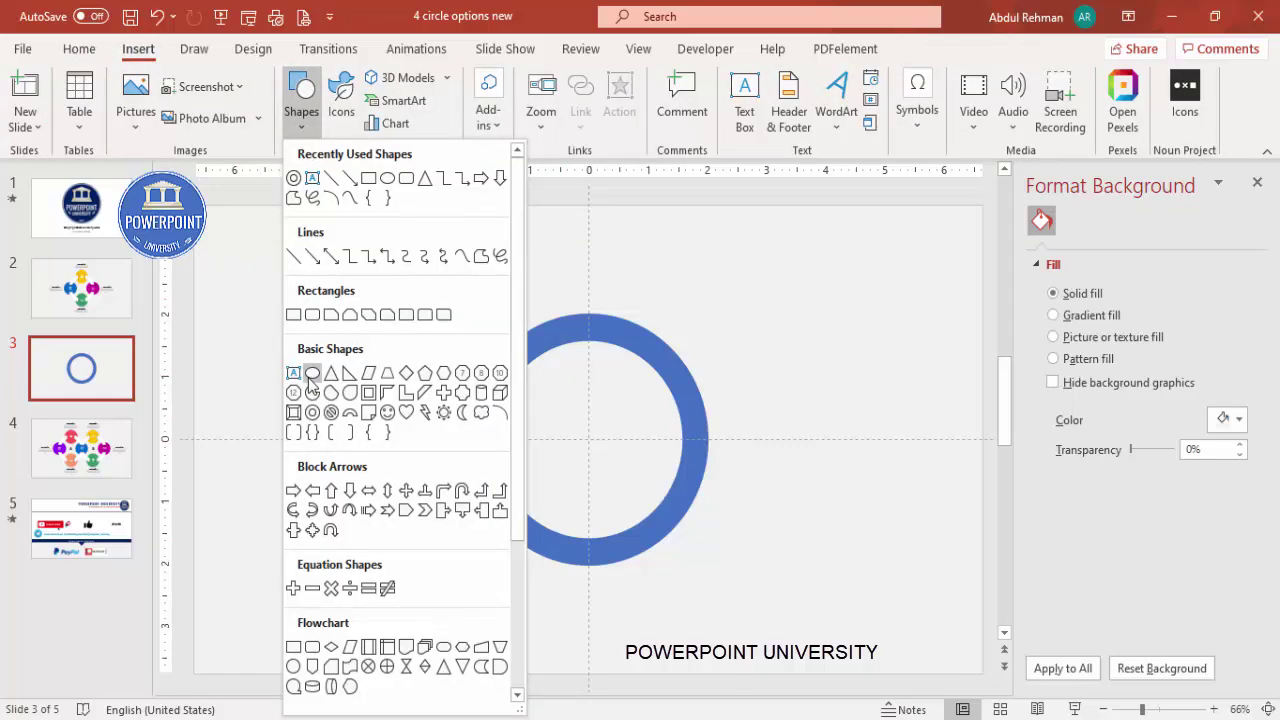
pyautogui.click(311, 374)
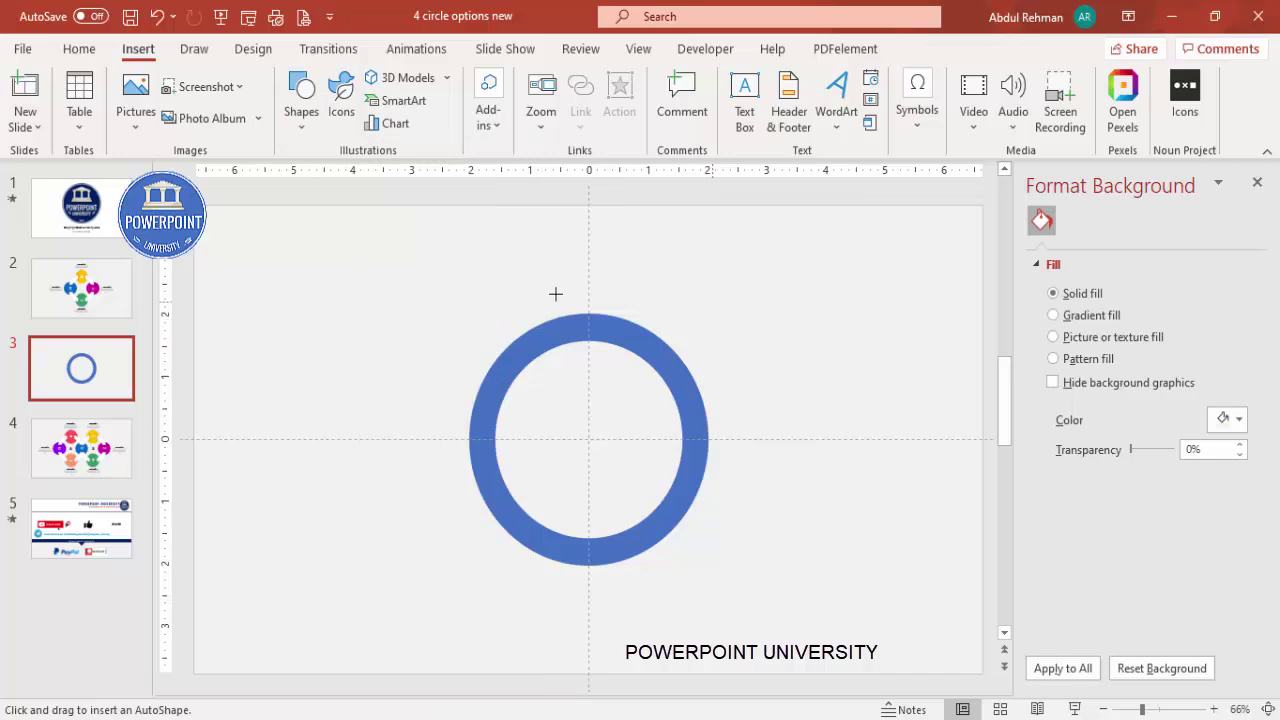
pyautogui.moveTo(558, 293); pyautogui.dragTo(638, 380)
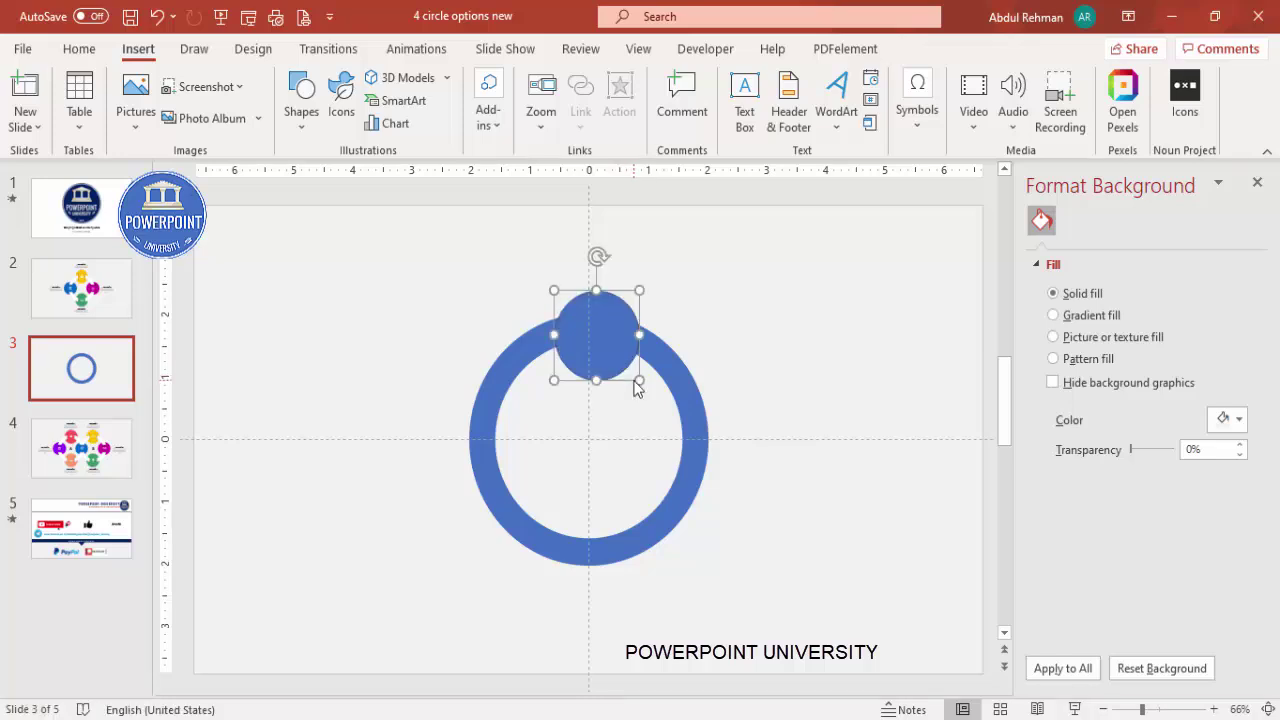
pyautogui.click(493, 100)
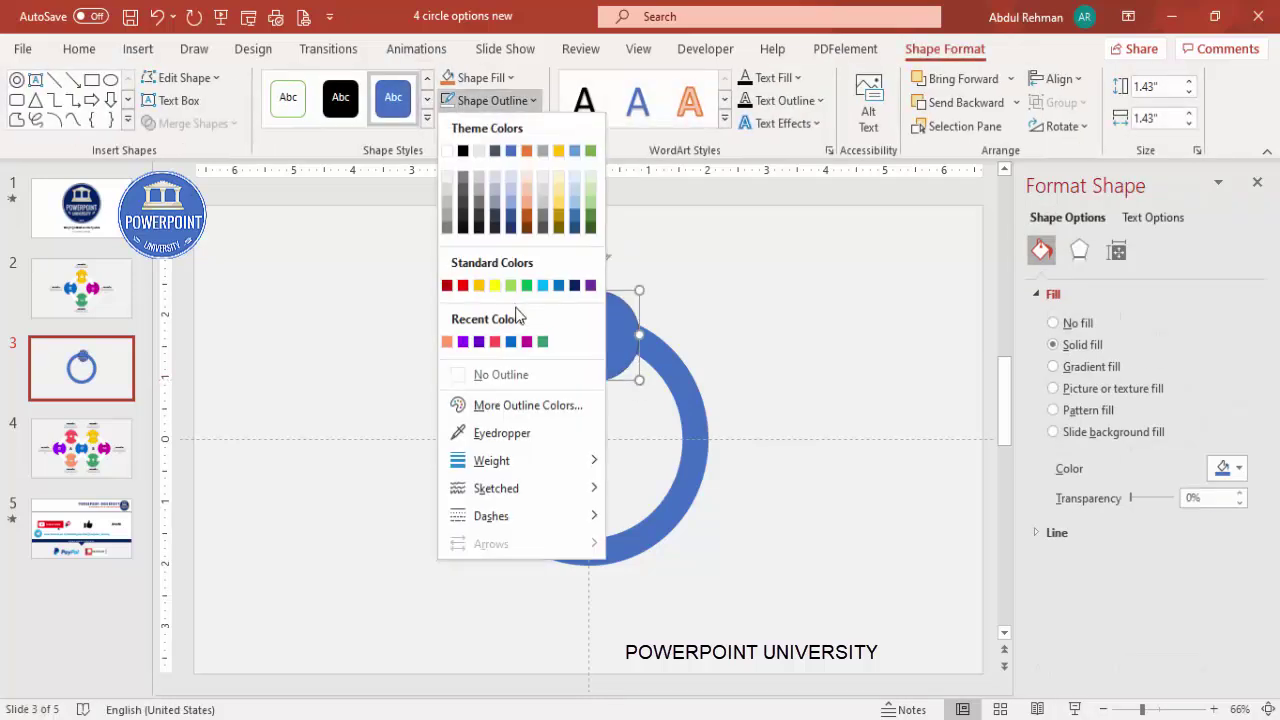
pyautogui.click(500, 374)
pyautogui.click(505, 82)
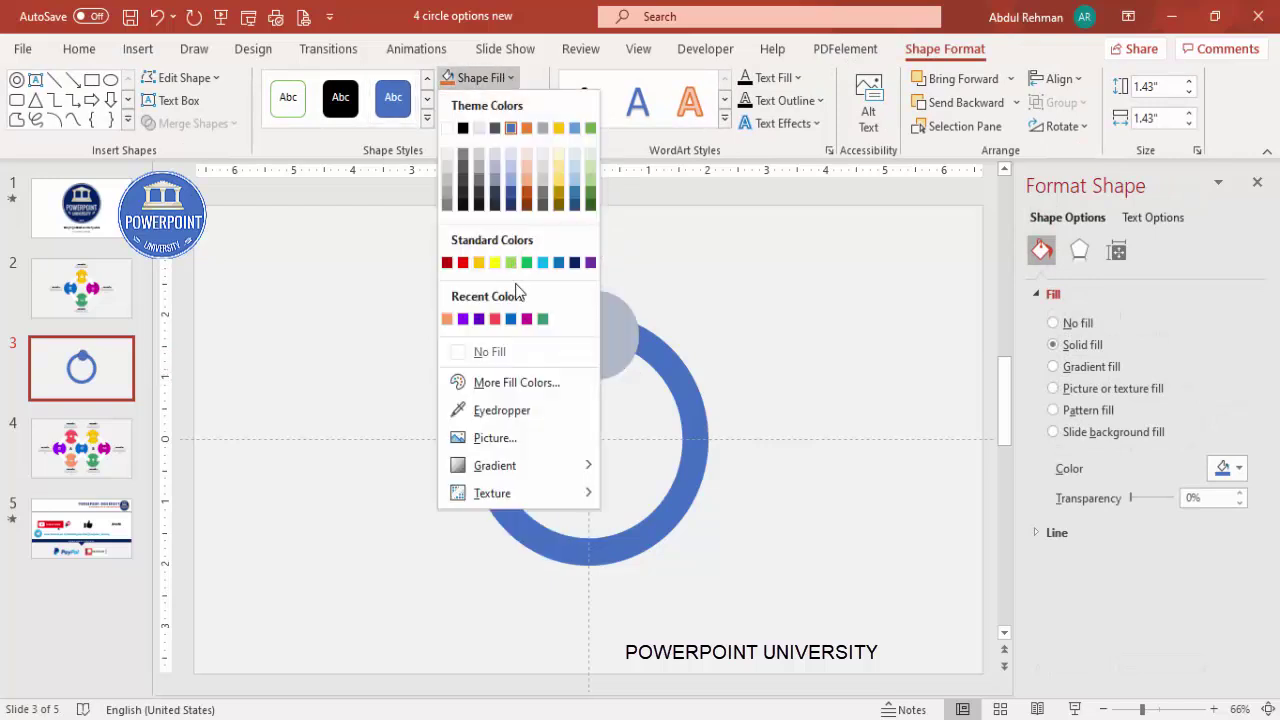
pyautogui.click(463, 318)
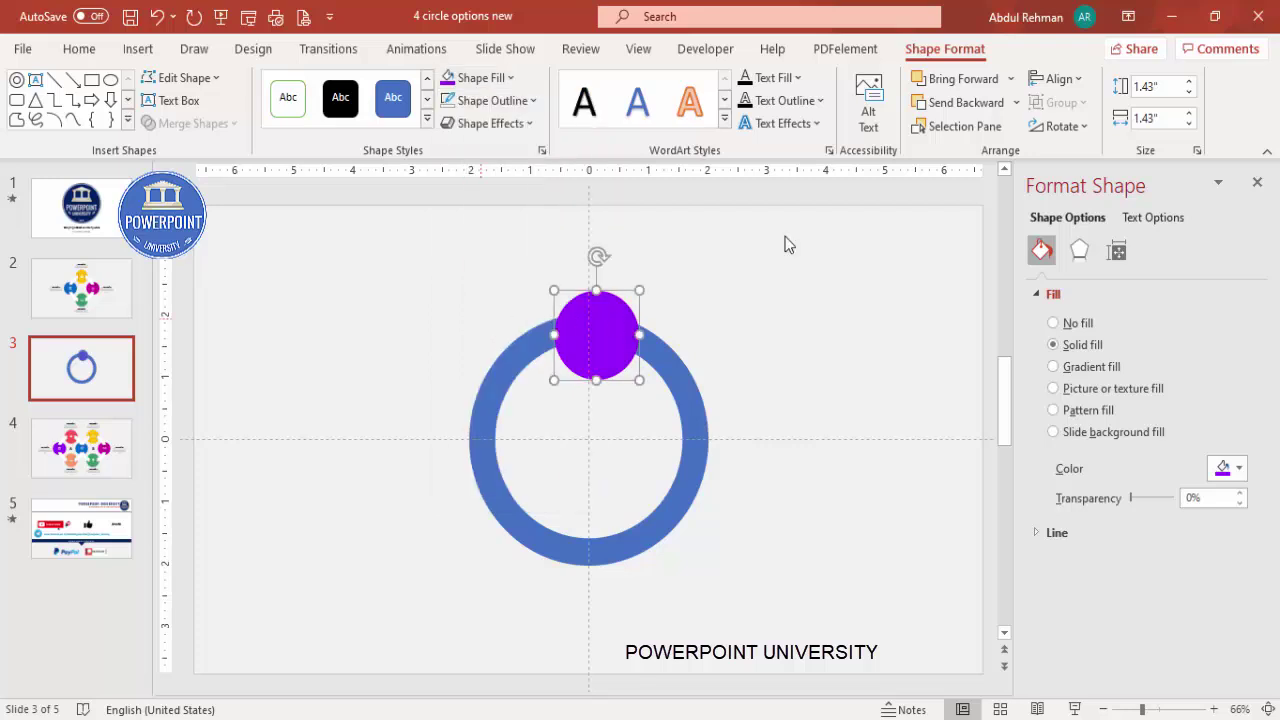
# Centre the purple circle horizontally and send it to the back, behind the ring.
pyautogui.click(1075, 80)
pyautogui.click(1090, 127)
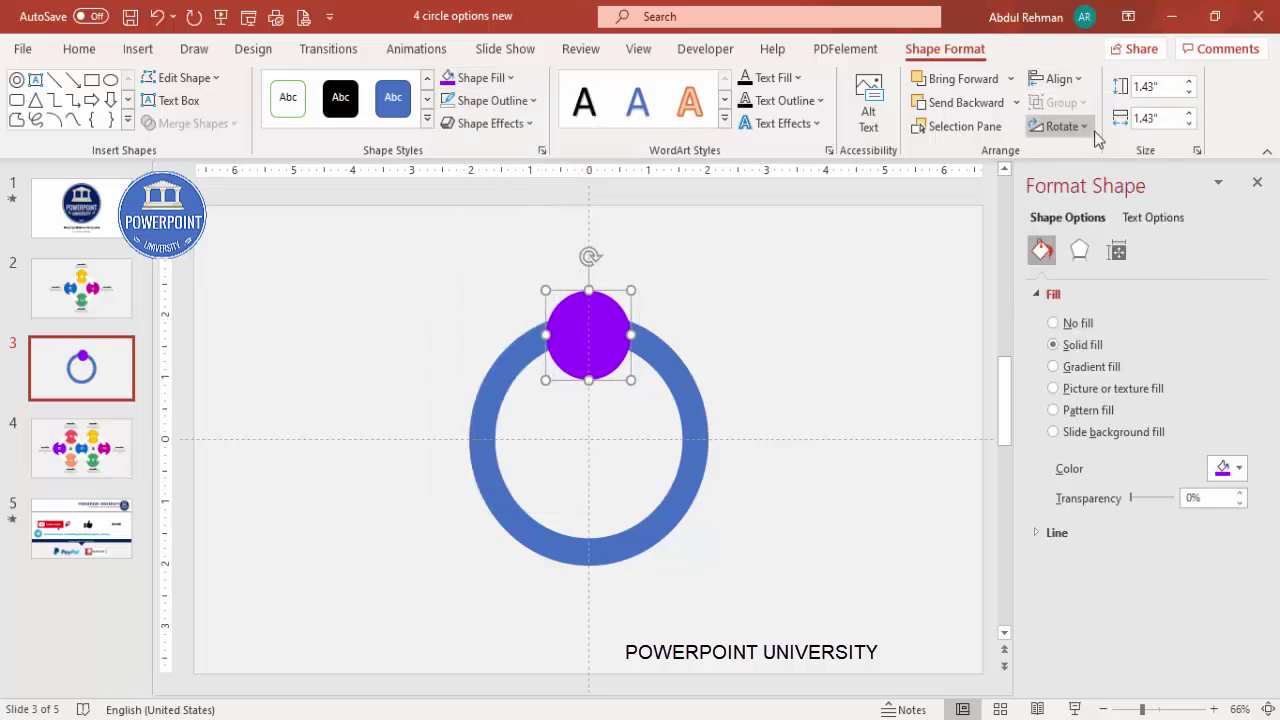
pyautogui.click(1016, 102)
pyautogui.click(968, 155)
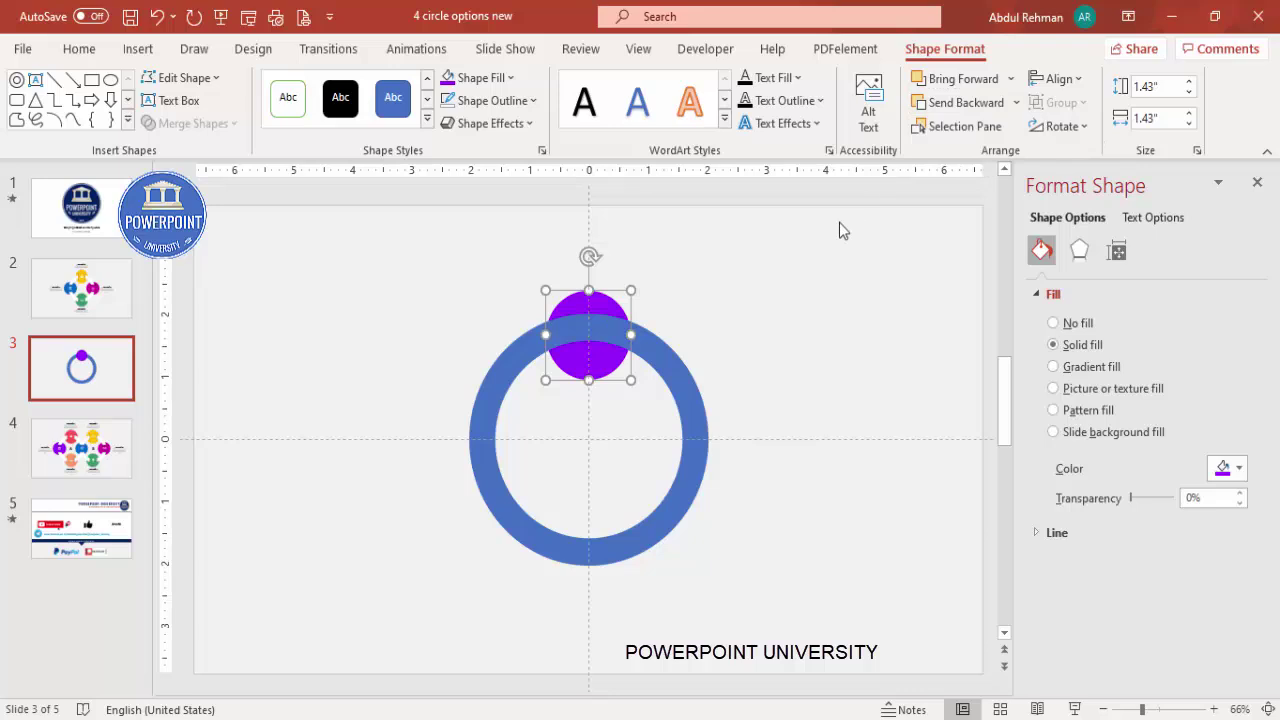
pyautogui.click(791, 288)
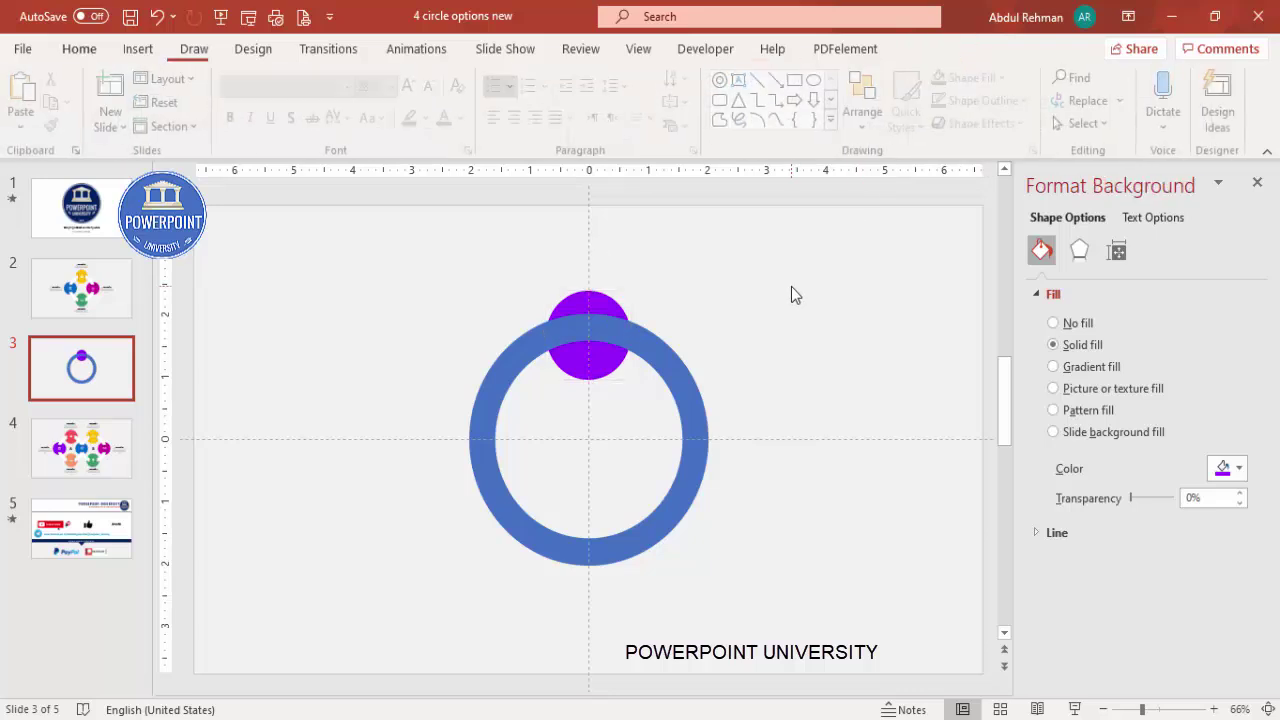
# Snap the purple circle into place on top of the ring using the smart guides.
pyautogui.click(601, 371)
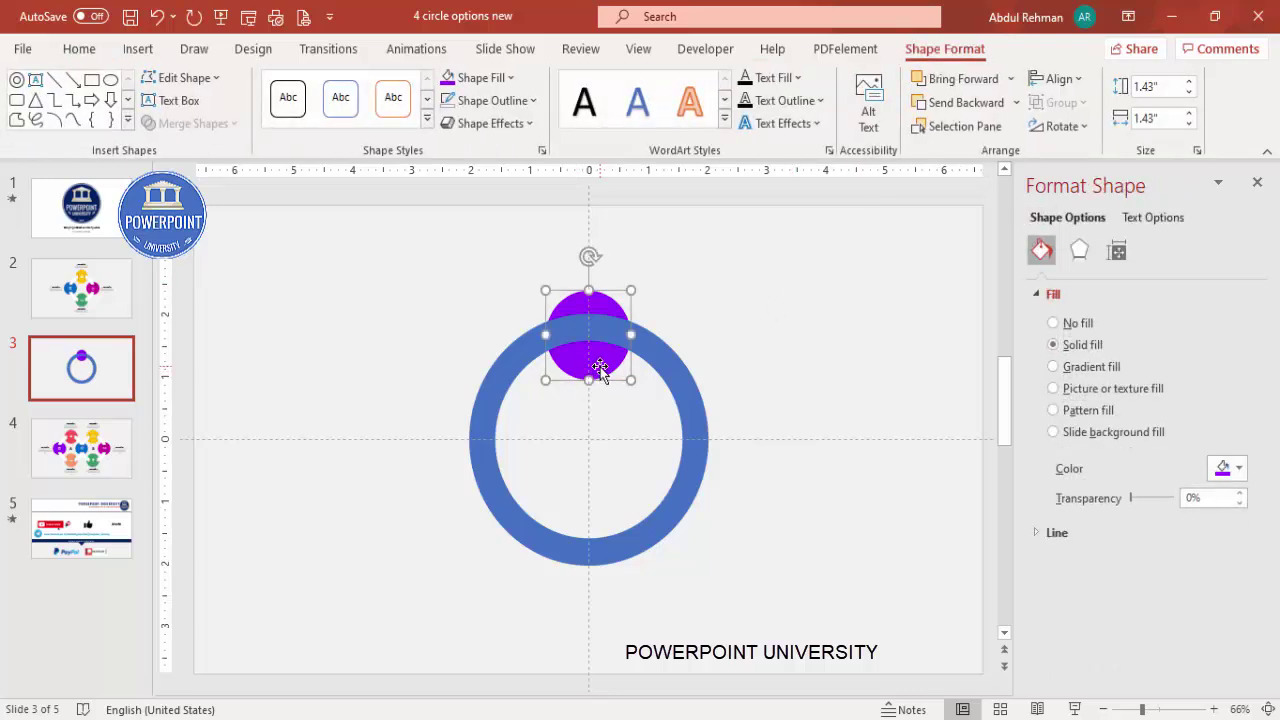
pyautogui.moveTo(600, 371); pyautogui.dragTo(599, 365)
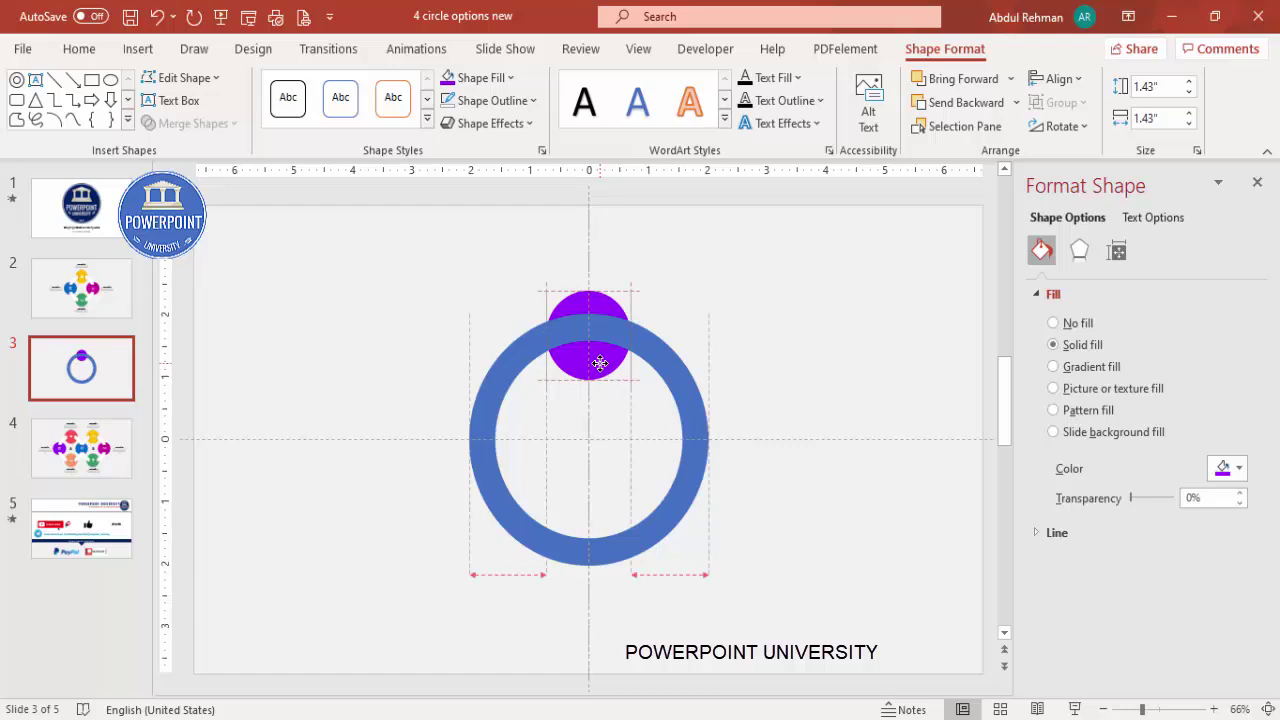
pyautogui.moveTo(599, 361); pyautogui.dragTo(599, 361)
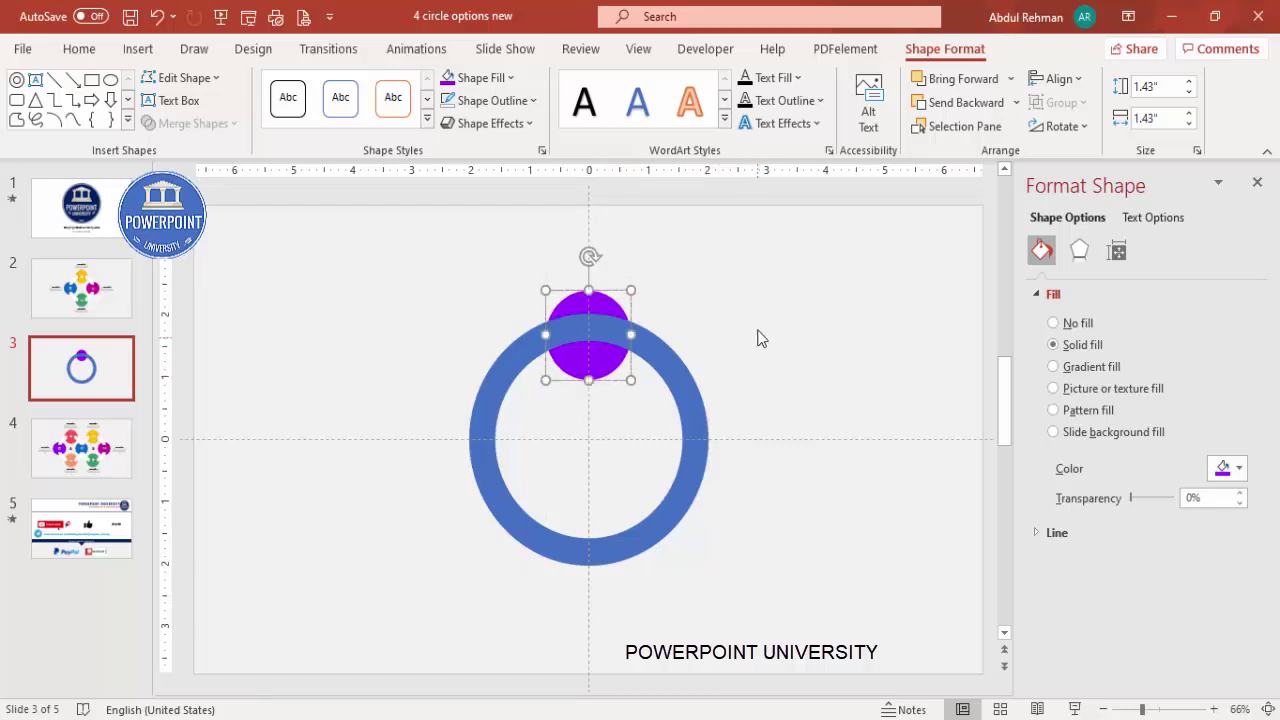
pyautogui.click(726, 309)
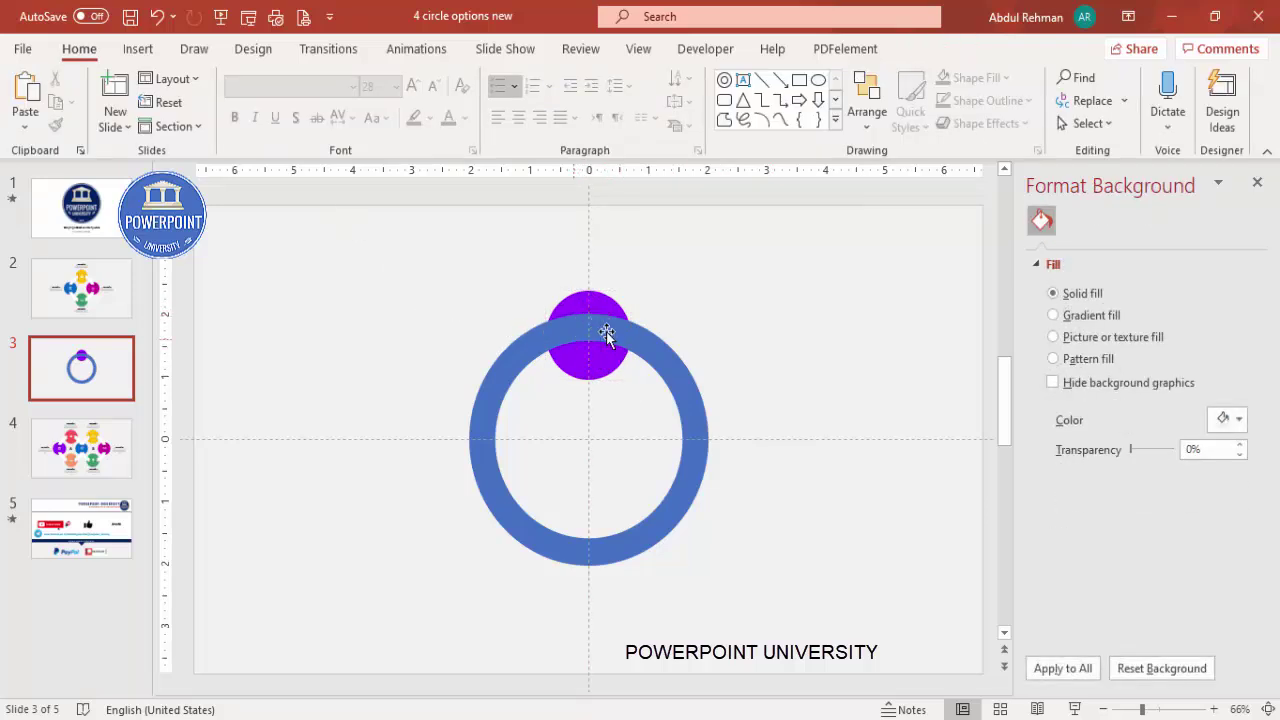
# Change the ring's fill from blue to white.
pyautogui.click(679, 344)
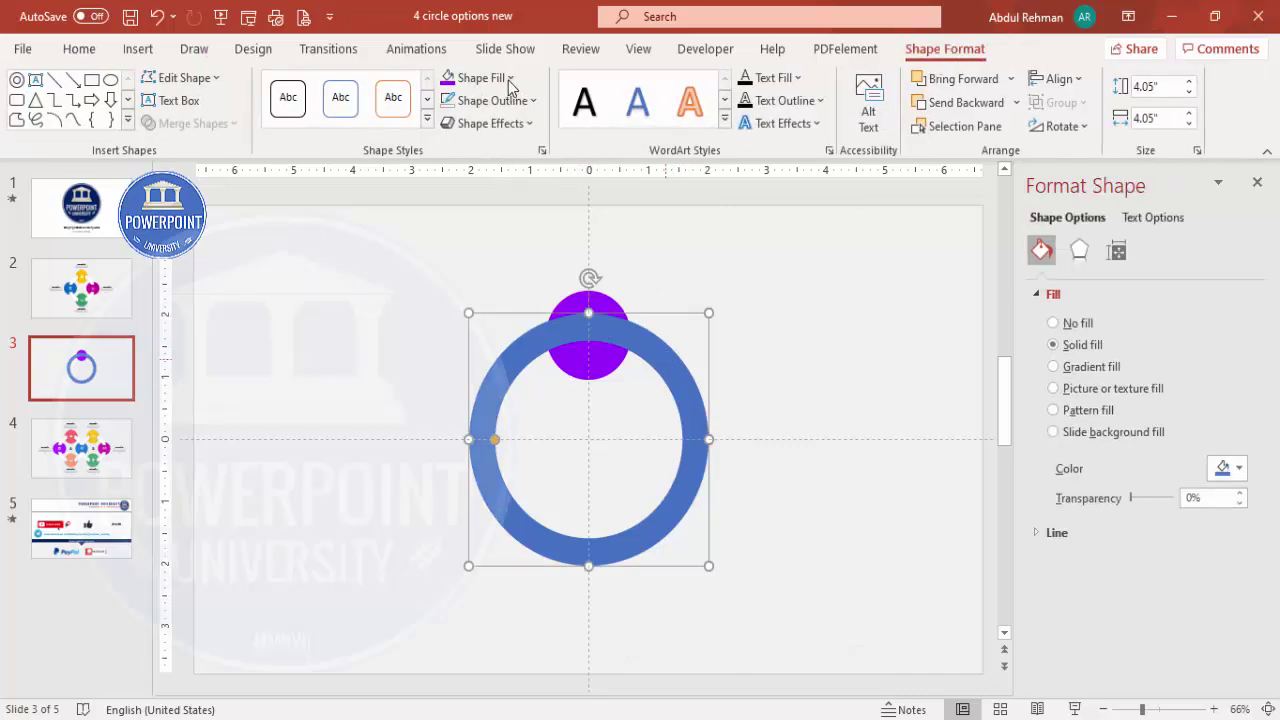
pyautogui.click(462, 78)
pyautogui.click(448, 128)
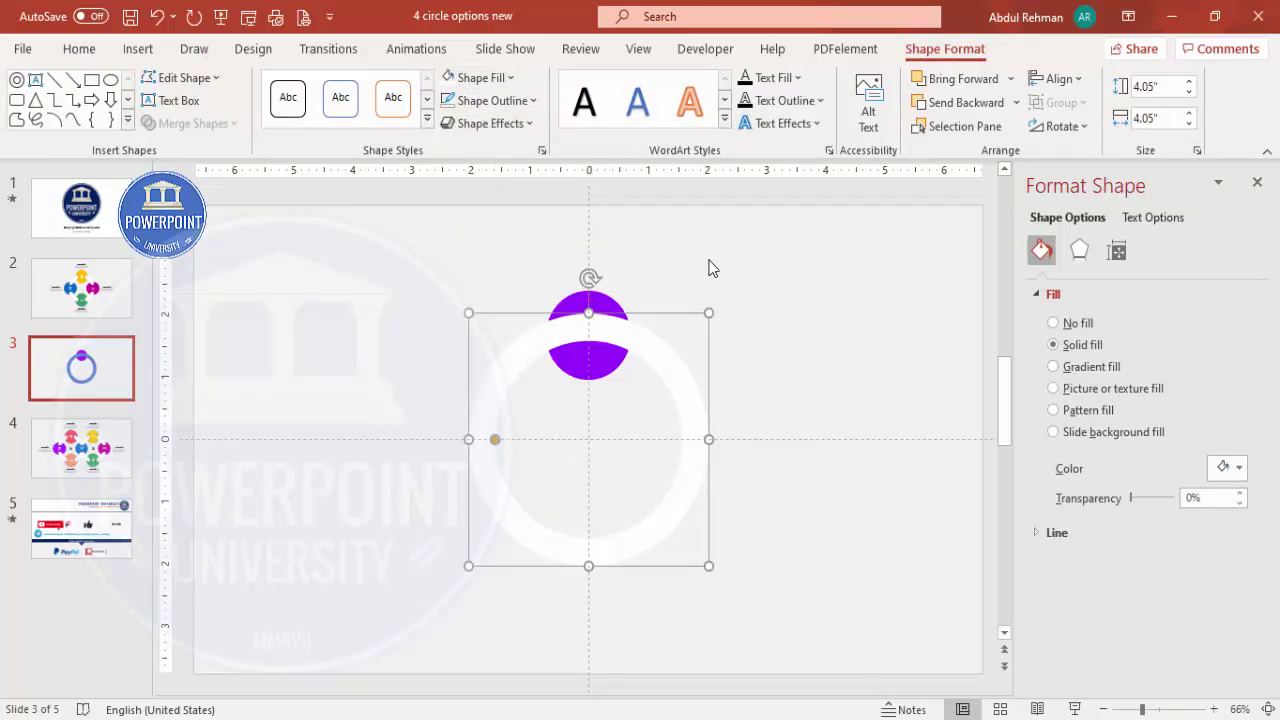
# Draw an outline-free rectangle over the circle's middle, nudge it up, and fill it the same purple.
pyautogui.click(707, 261)
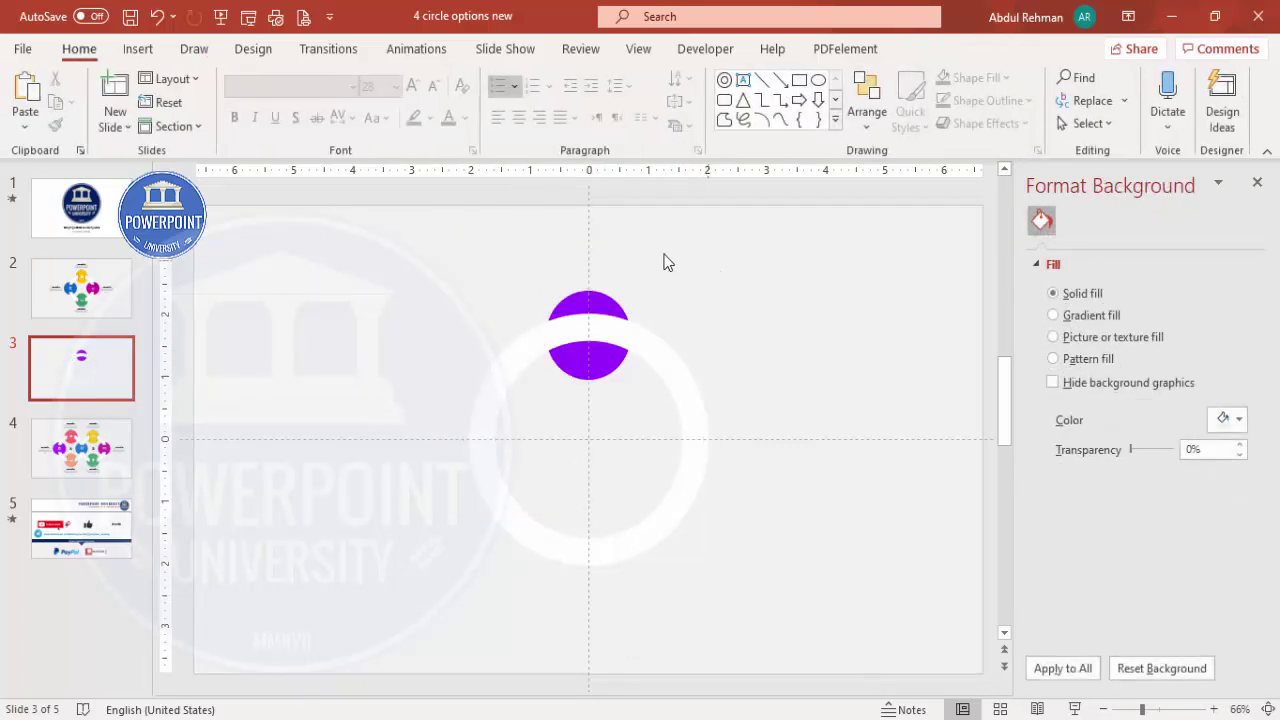
pyautogui.click(150, 52)
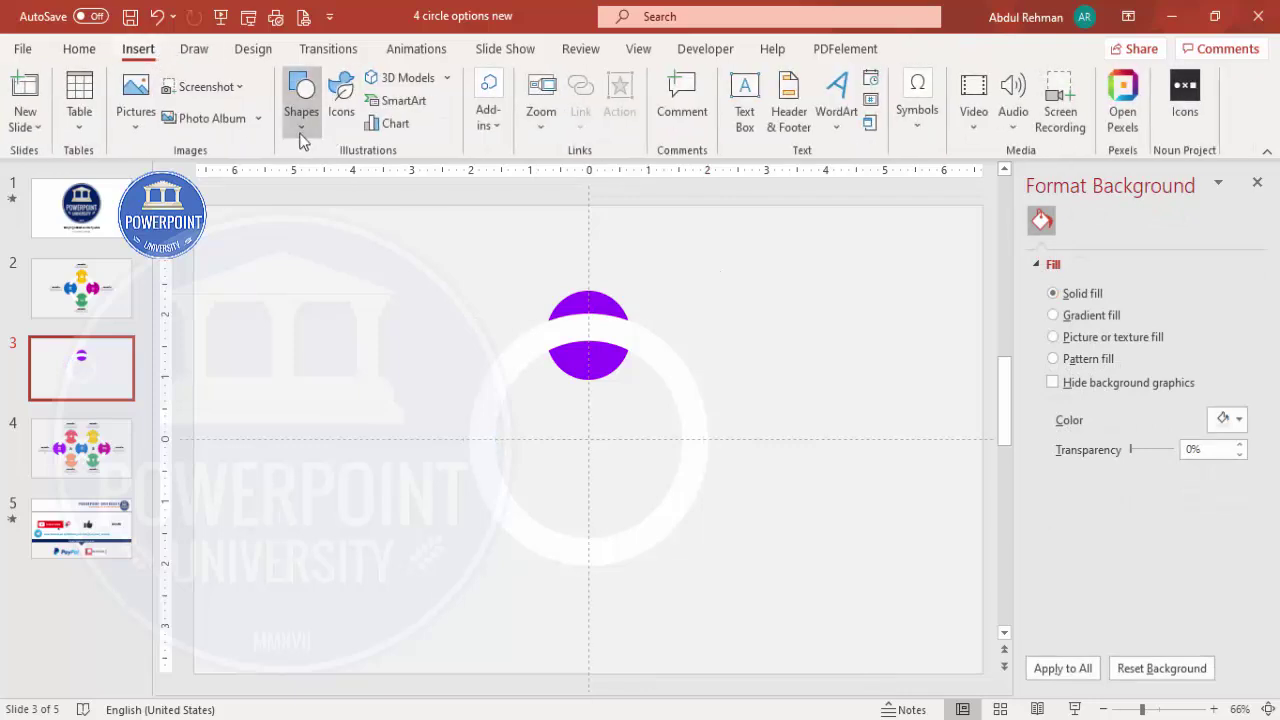
pyautogui.click(301, 108)
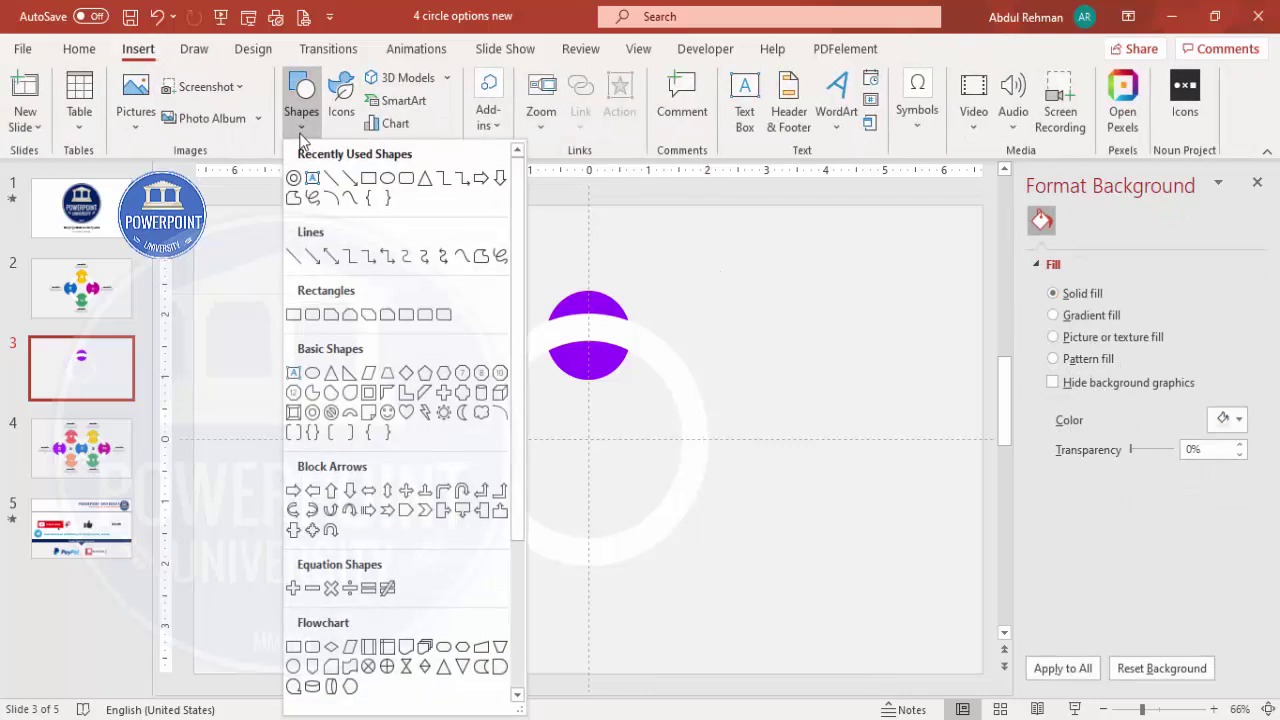
pyautogui.click(293, 315)
pyautogui.moveTo(577, 315); pyautogui.dragTo(611, 370)
pyautogui.click(492, 100)
pyautogui.click(512, 371)
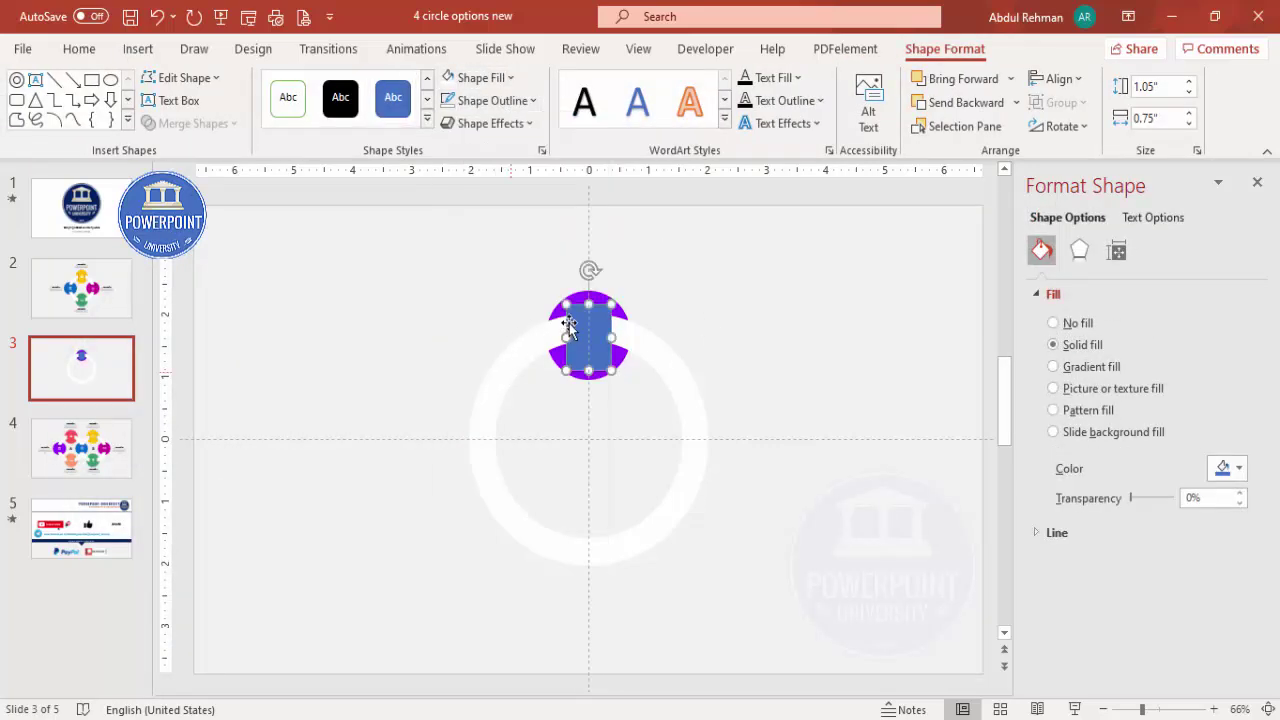
pyautogui.press('Up')
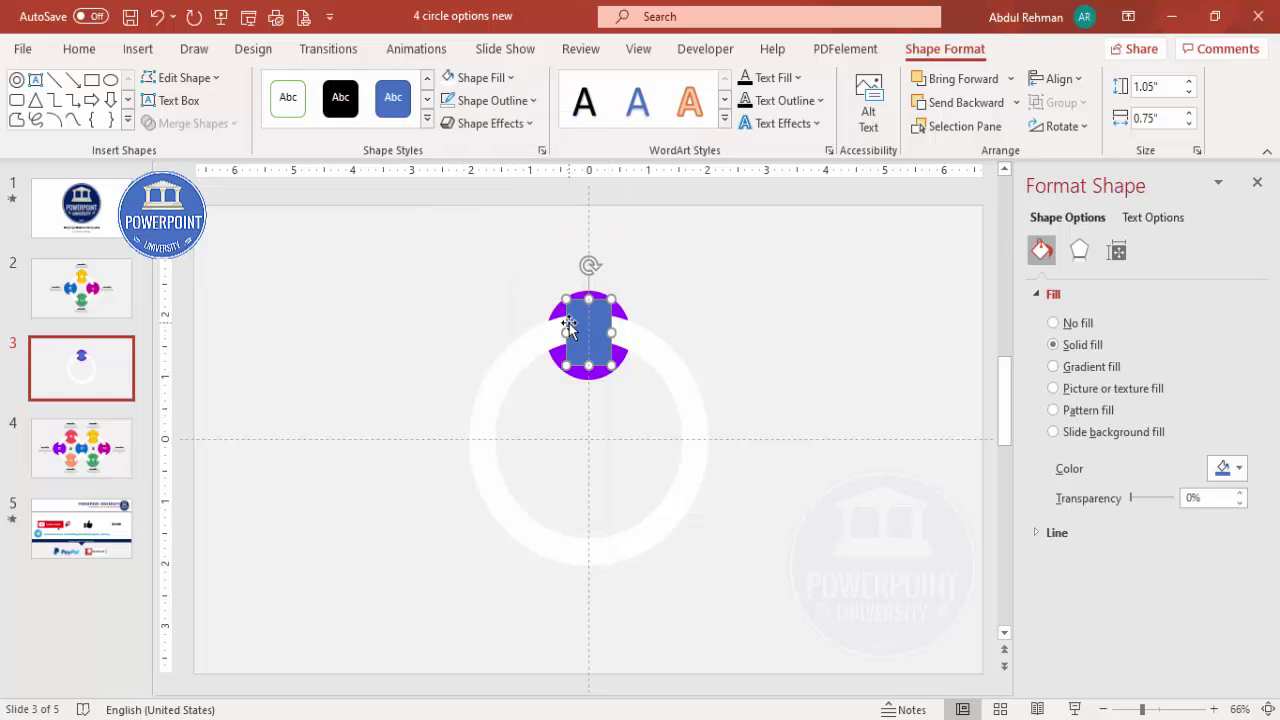
pyautogui.click(479, 77)
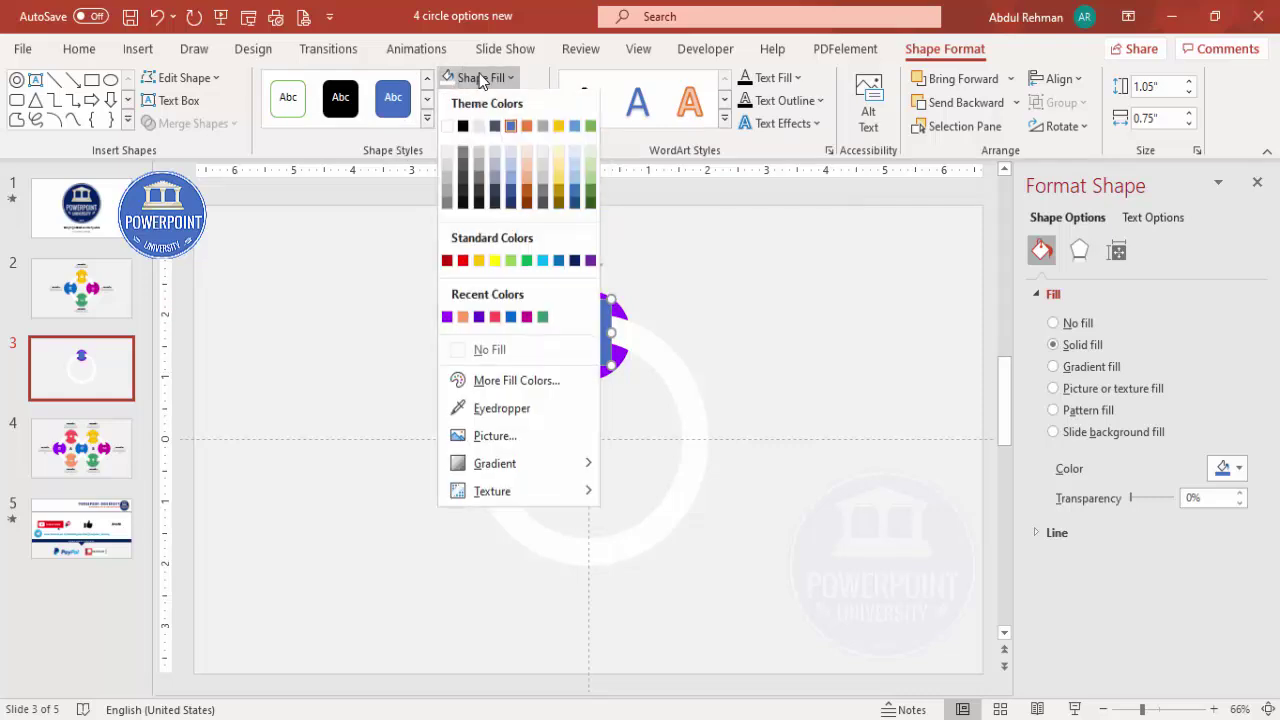
pyautogui.click(447, 318)
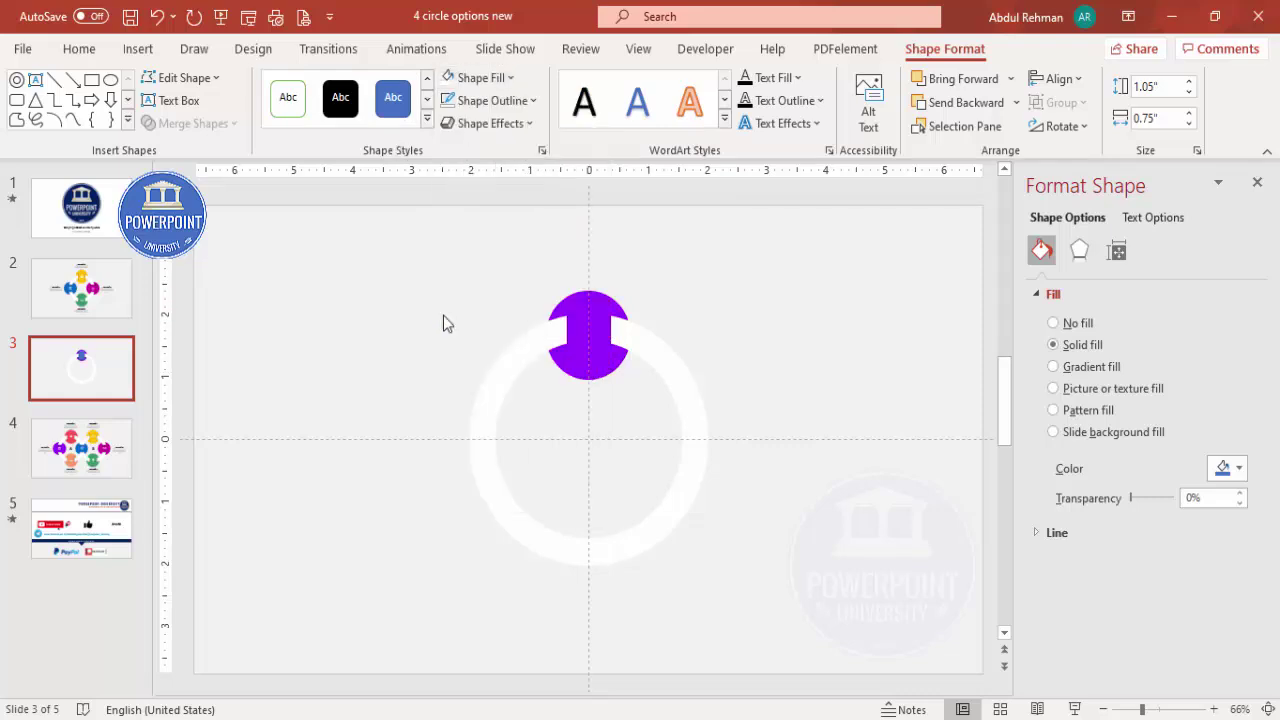
pyautogui.click(741, 291)
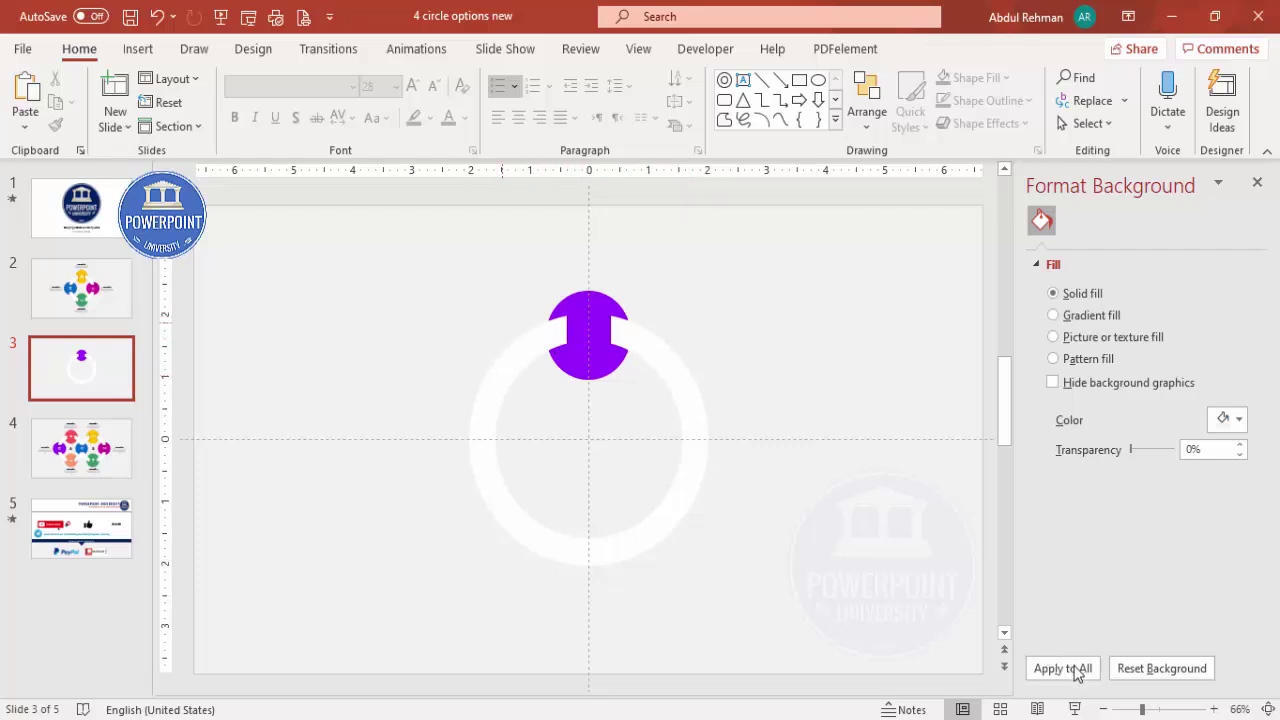
# At 130% zoom, draw a tall narrow black oval without outline on the purple shape's left.
pyautogui.click(1163, 711)
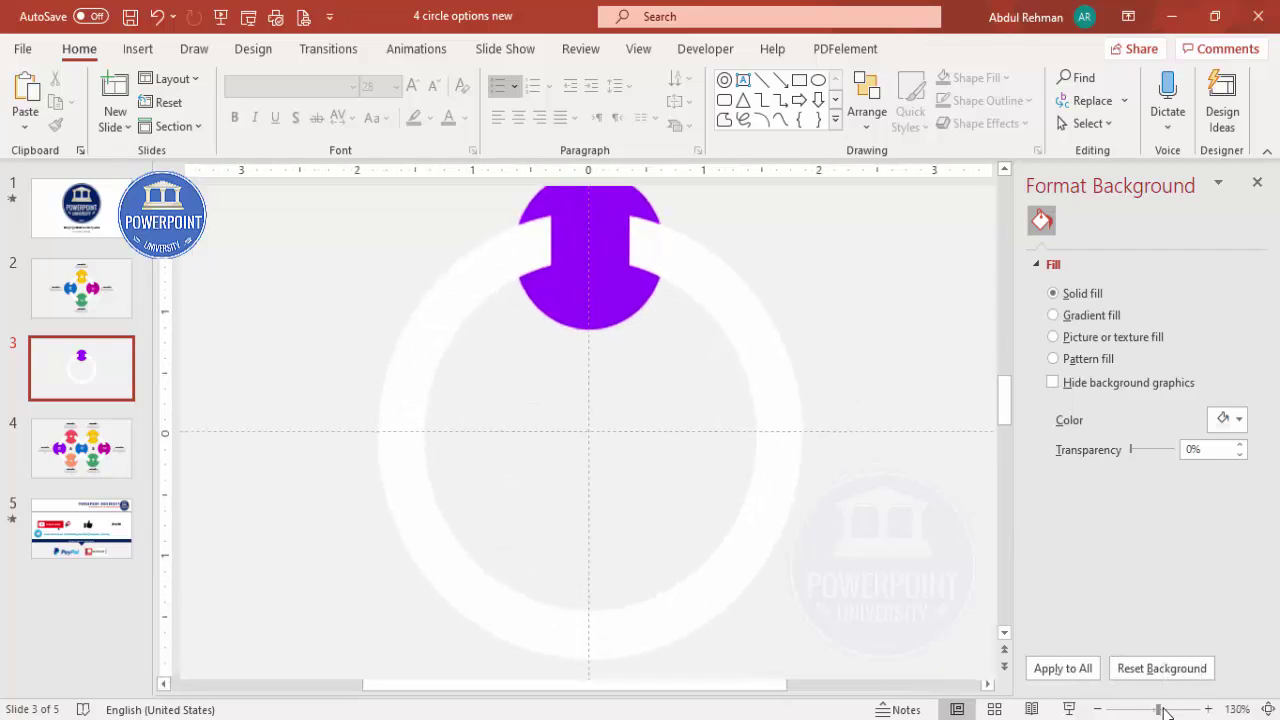
pyautogui.scroll(1, 875, 509)
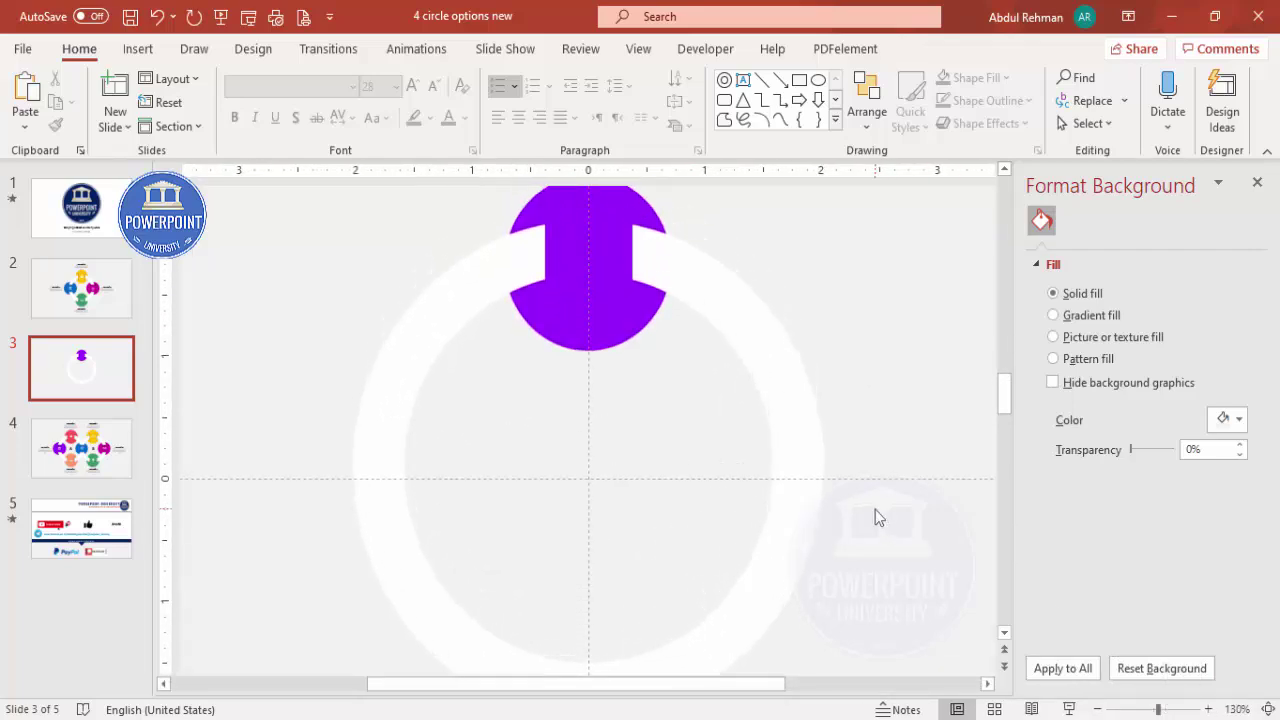
pyautogui.click(140, 50)
pyautogui.click(298, 125)
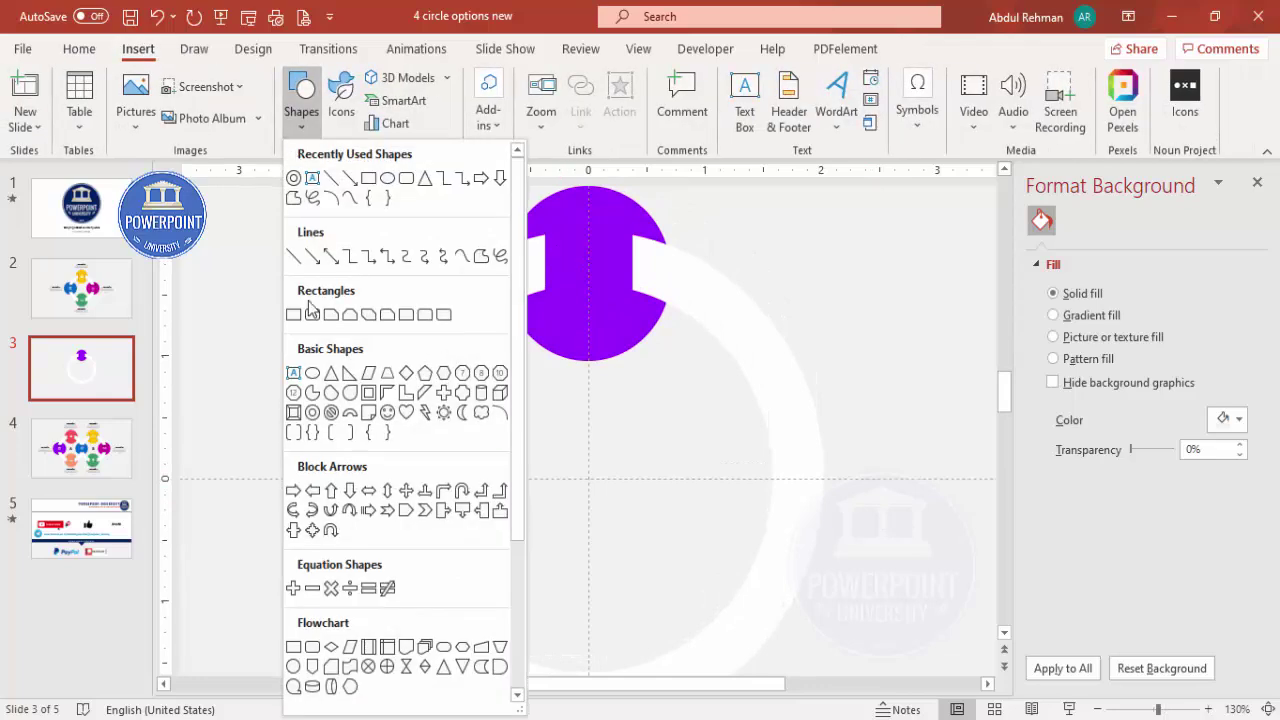
pyautogui.click(312, 373)
pyautogui.moveTo(560, 350); pyautogui.dragTo(532, 214)
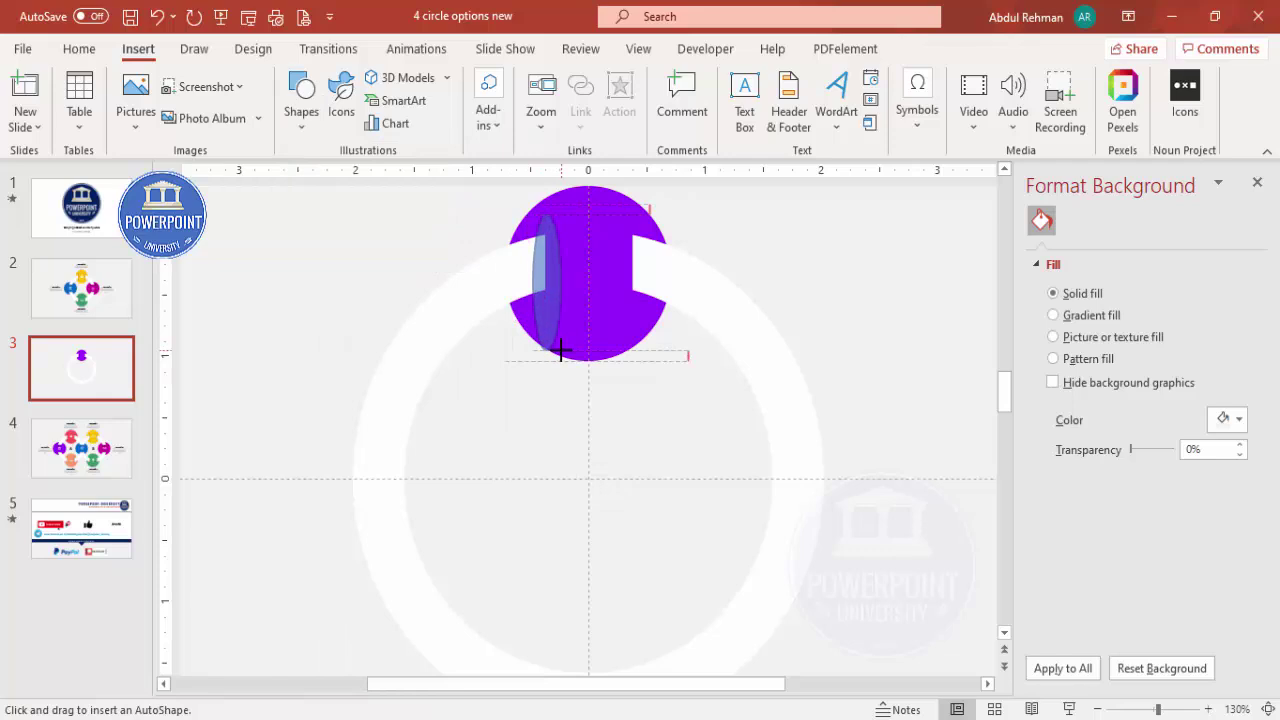
pyautogui.moveTo(558, 348); pyautogui.dragTo(558, 350)
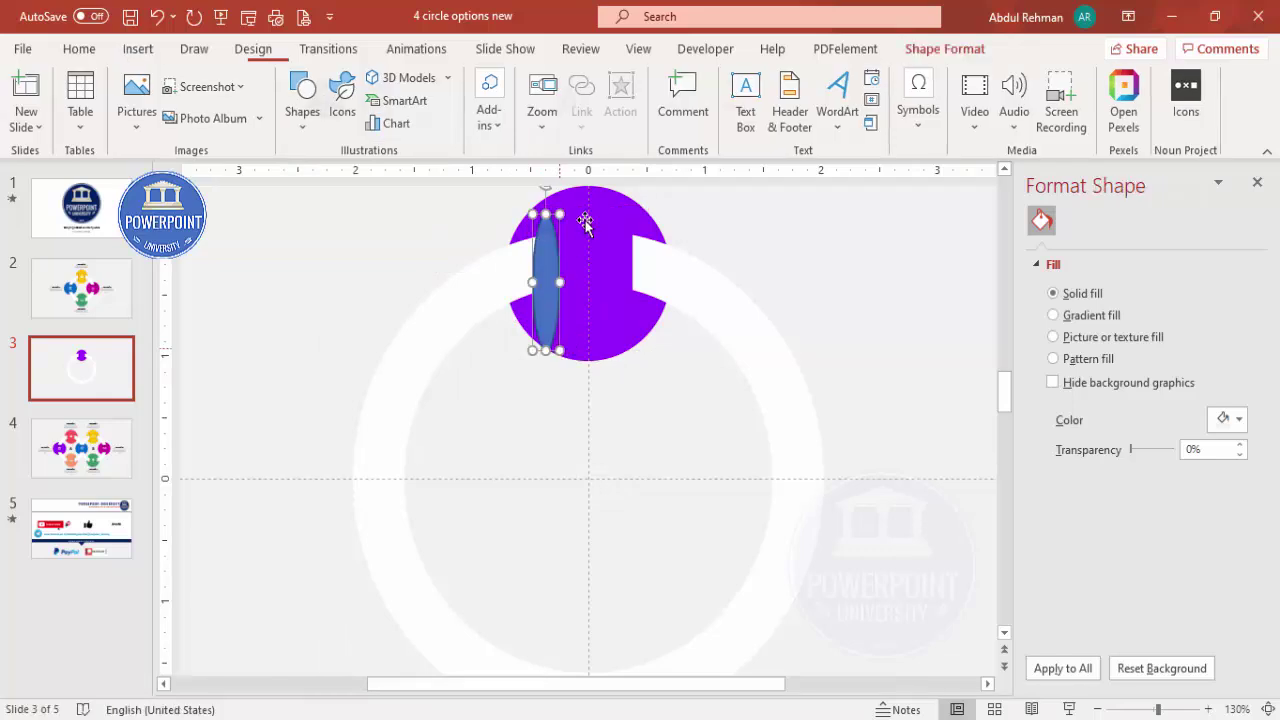
pyautogui.click(506, 101)
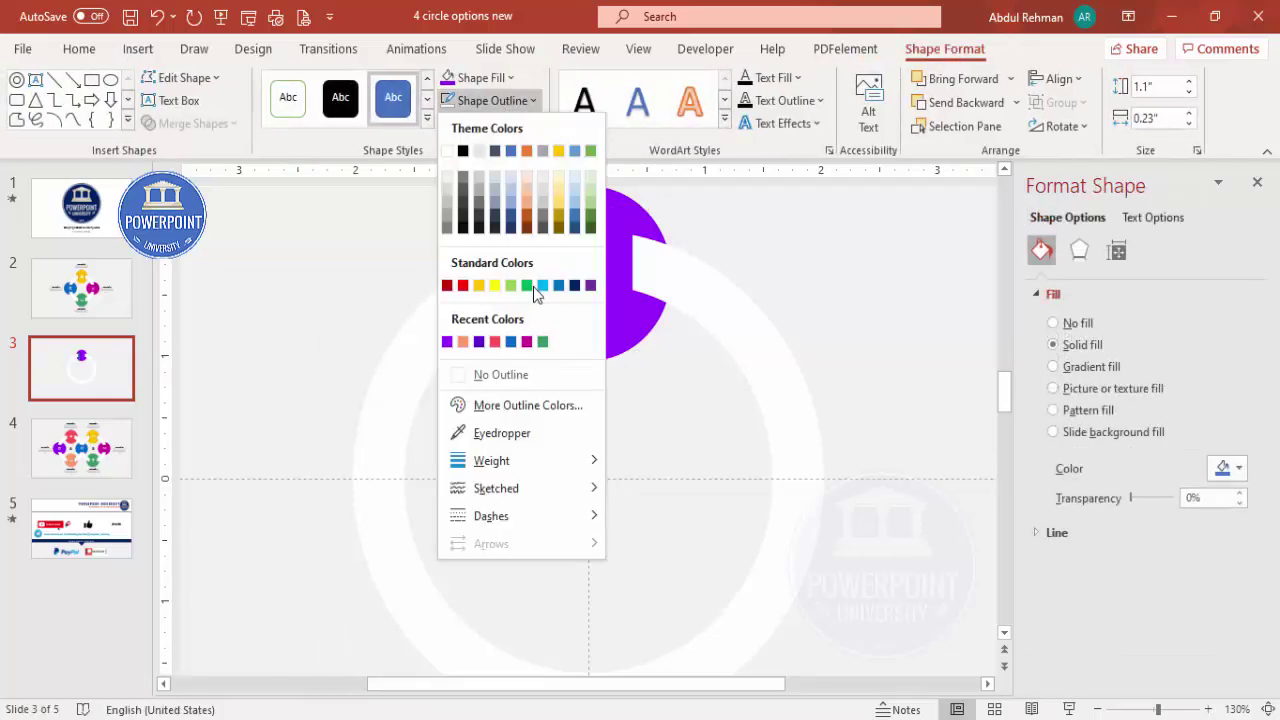
pyautogui.click(501, 376)
pyautogui.click(481, 79)
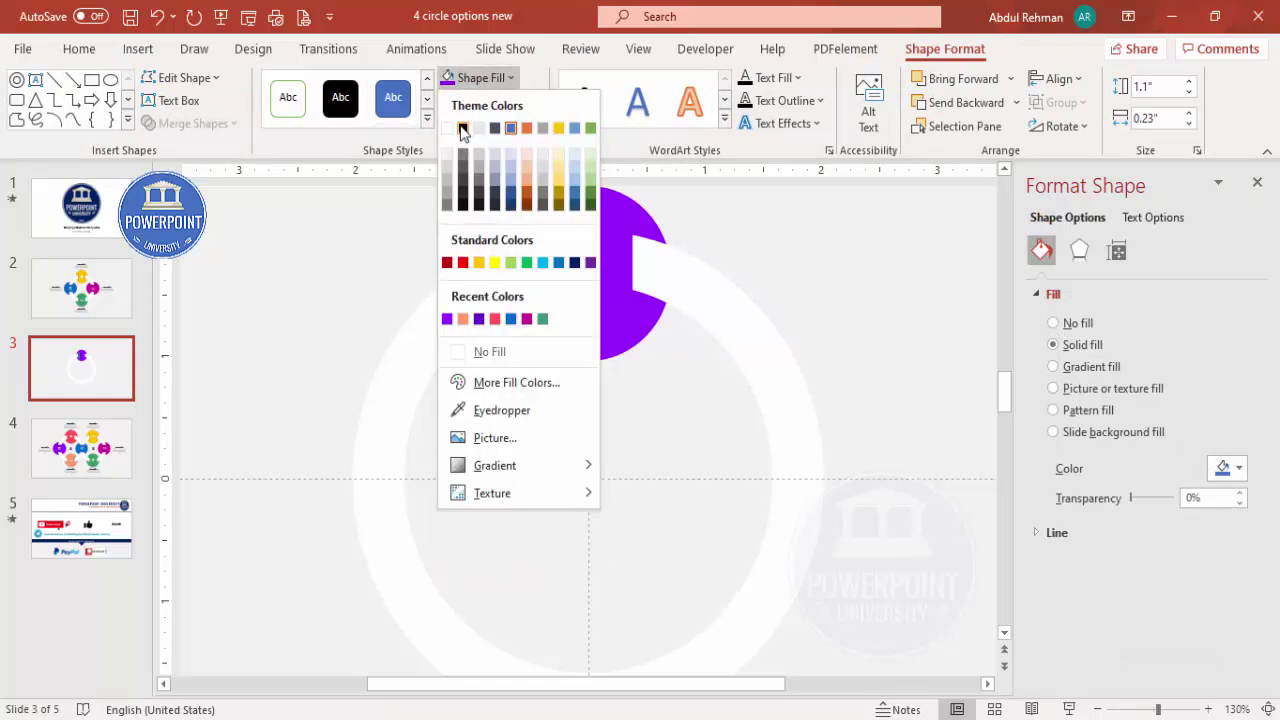
pyautogui.click(463, 128)
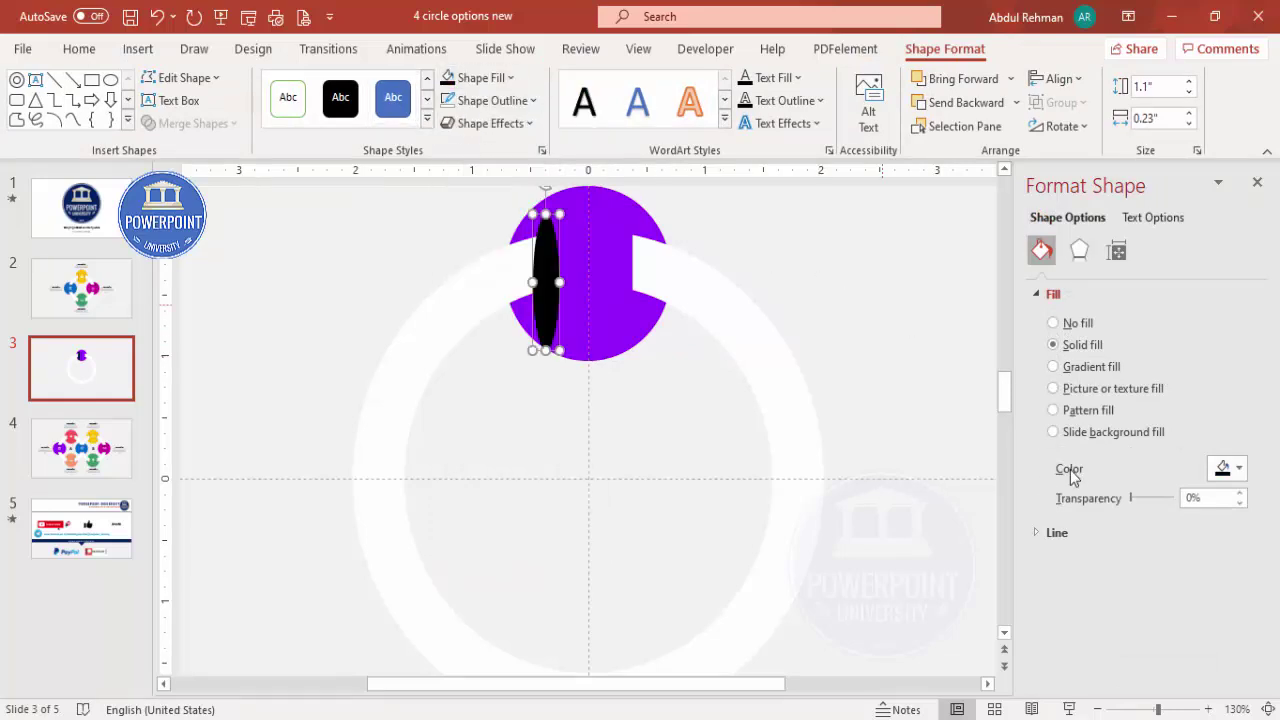
# Give the black strip 4 pt soft edges and 52% transparency.
pyautogui.moveTo(1128, 499); pyautogui.dragTo(1159, 501)
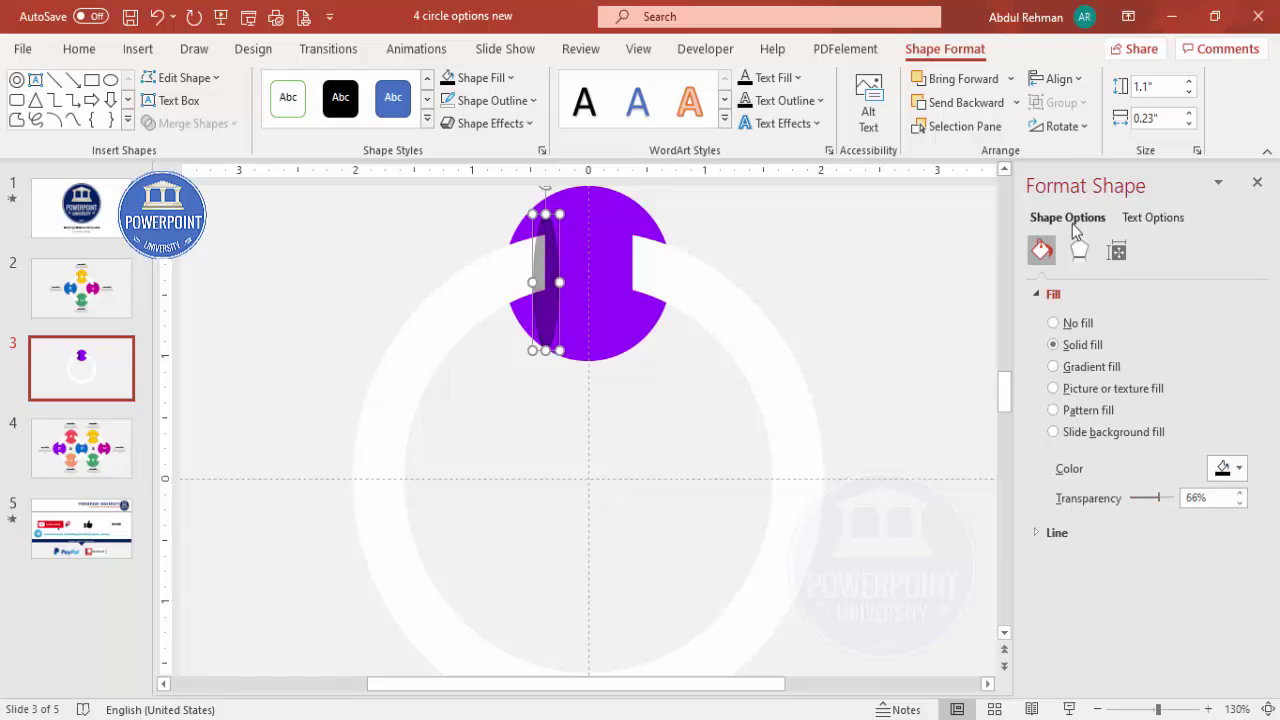
pyautogui.click(1081, 254)
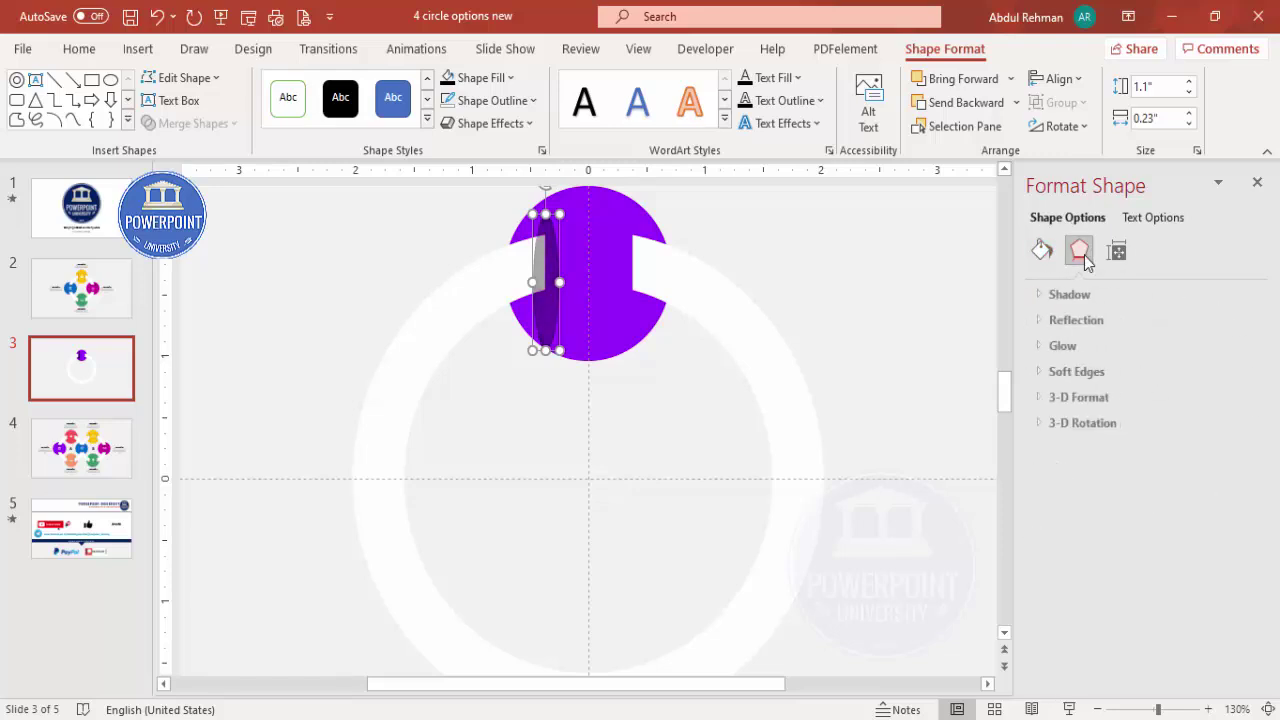
pyautogui.click(1095, 373)
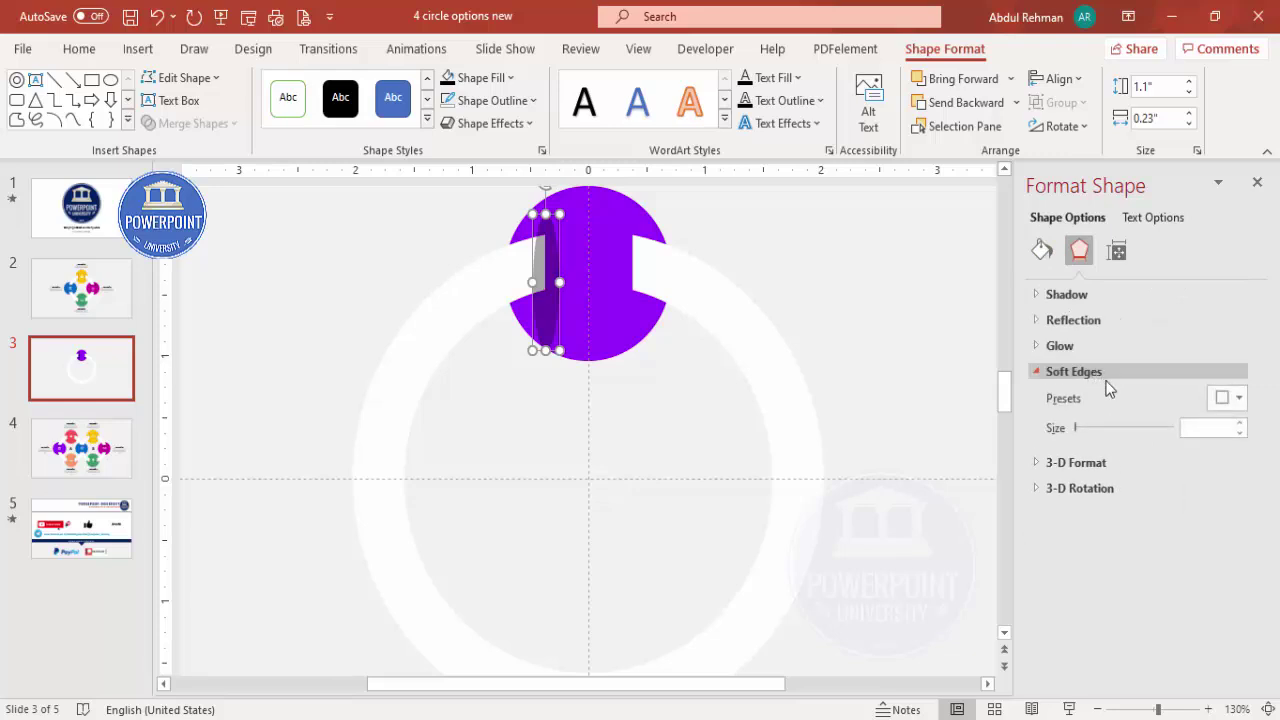
pyautogui.click(1240, 424)
pyautogui.click(1240, 423)
pyautogui.click(1239, 423)
pyautogui.click(1238, 423)
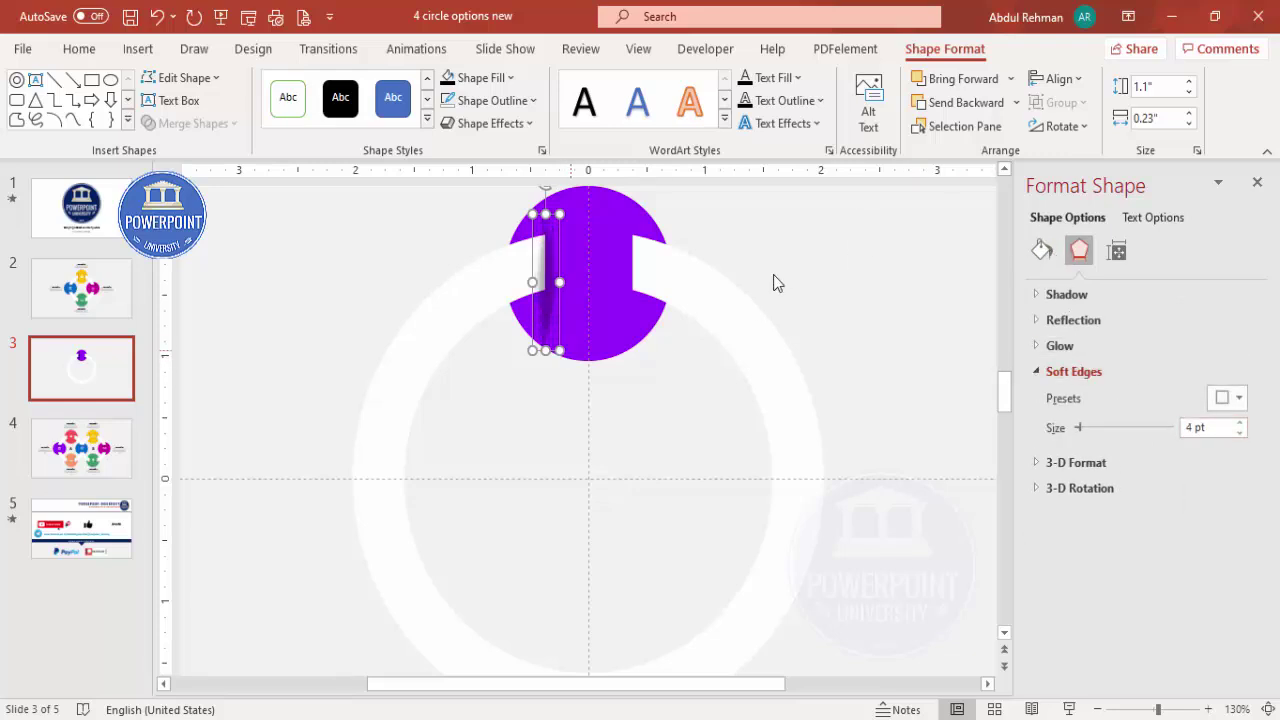
pyautogui.click(1043, 250)
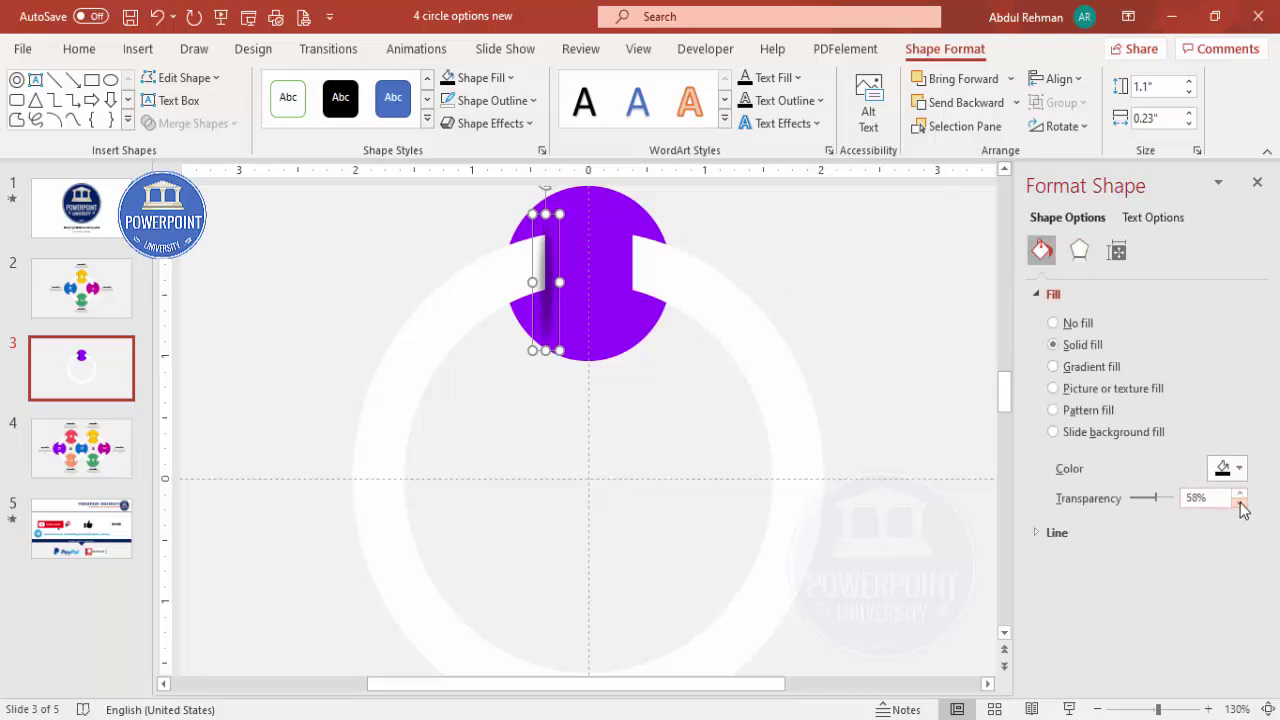
pyautogui.click(1241, 504)
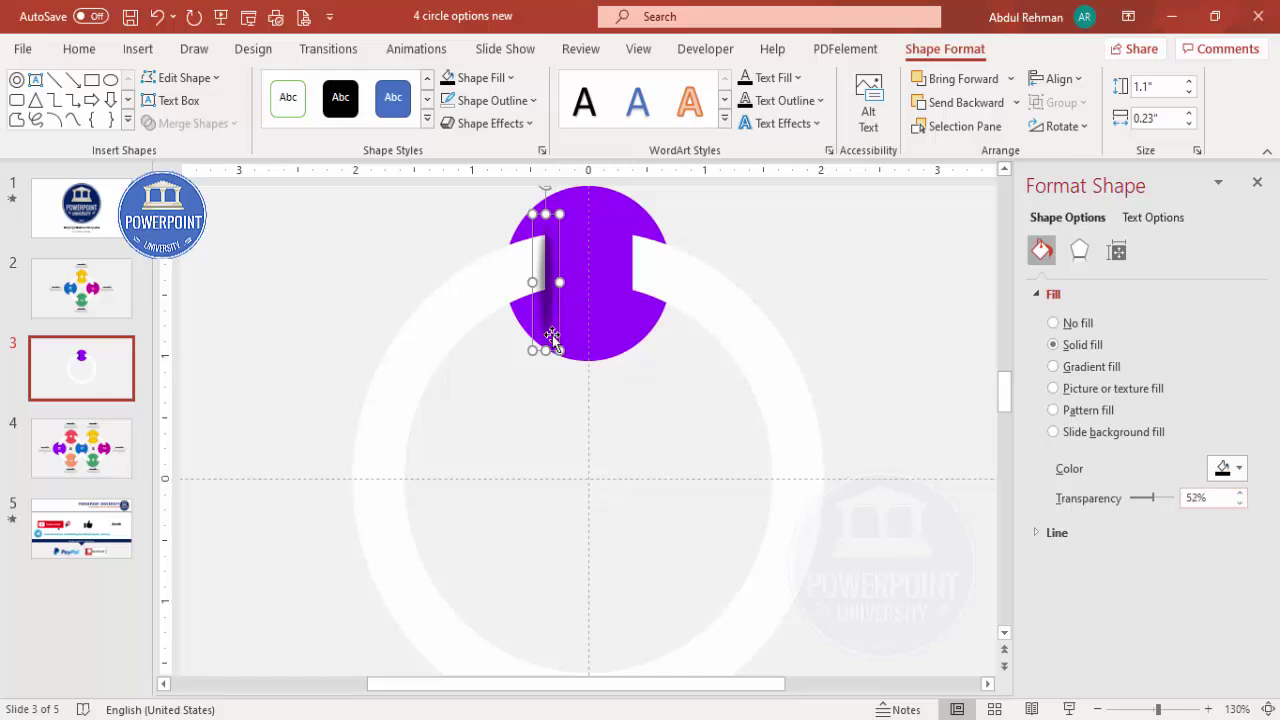
# Move the shadow strip up to the bridge top and bring the purple centre rectangle to the front.
pyautogui.moveTo(547, 303); pyautogui.dragTo(547, 300)
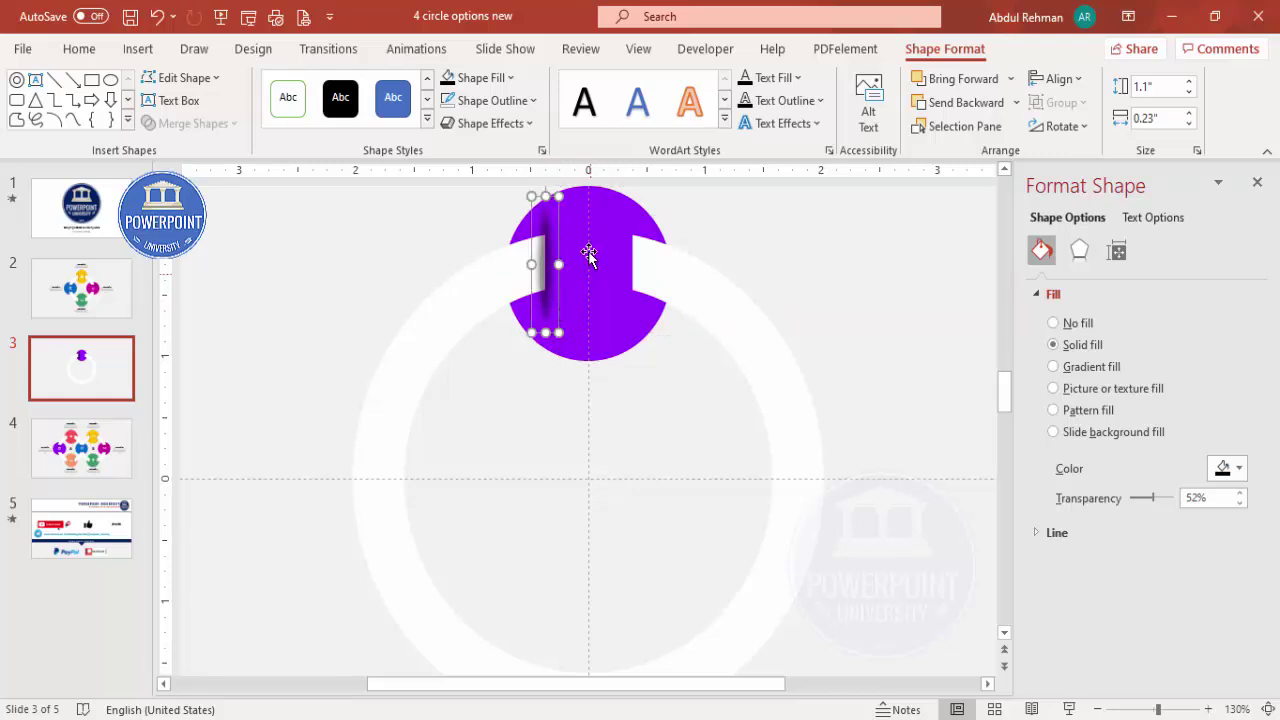
pyautogui.click(589, 251)
pyautogui.click(1010, 78)
pyautogui.click(980, 134)
pyautogui.click(887, 210)
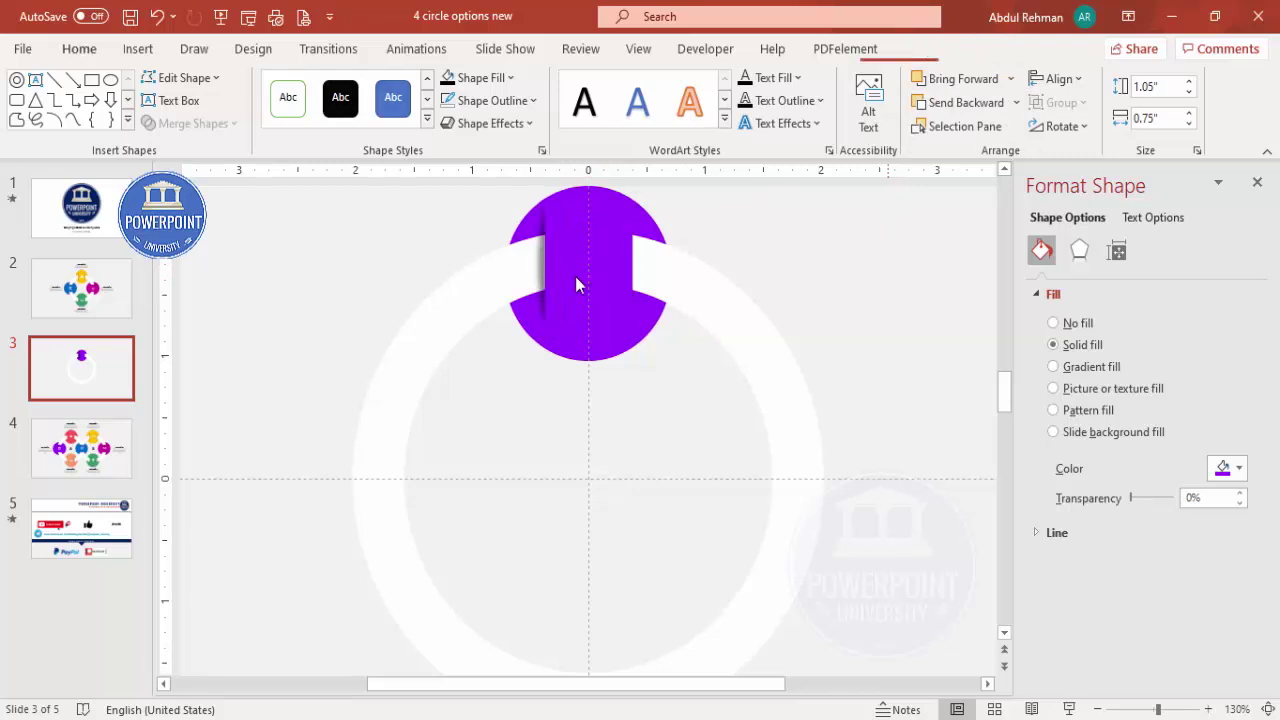
# Copy the strip to the bridge's right side, bring the centre rectangle forward, and fit the slide.
pyautogui.click(540, 308)
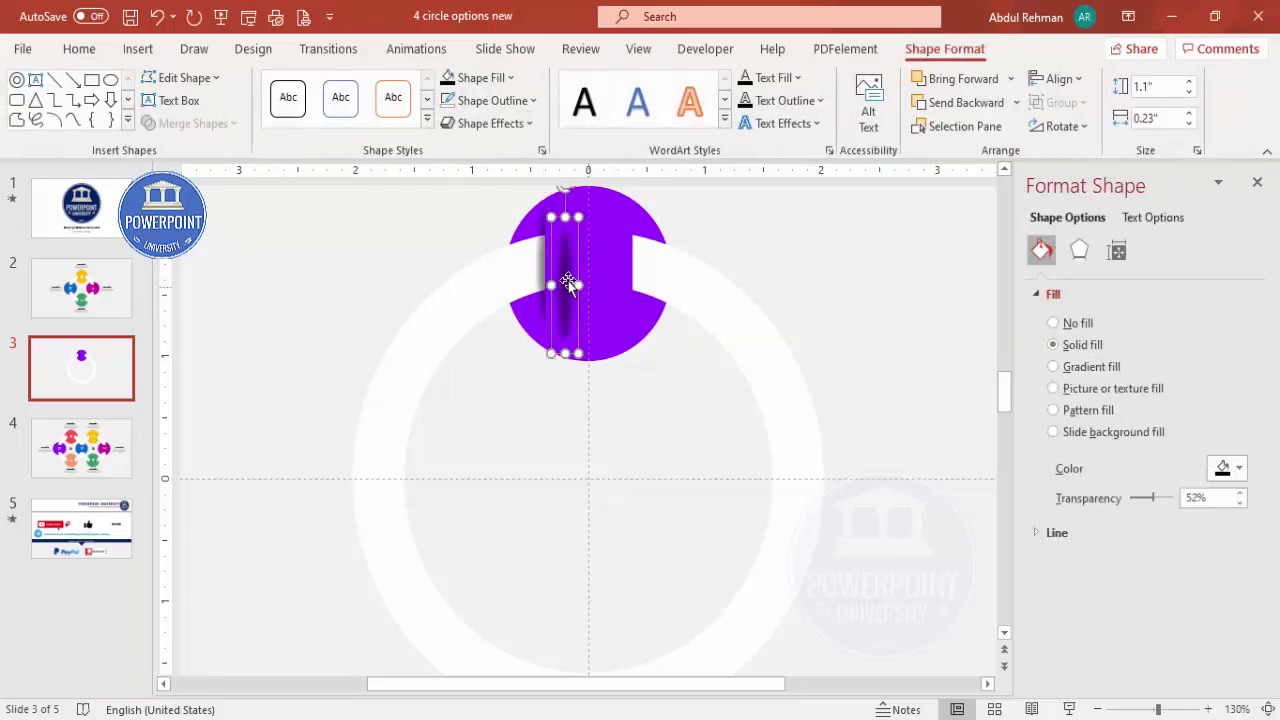
pyautogui.moveTo(585, 277); pyautogui.dragTo(634, 255)
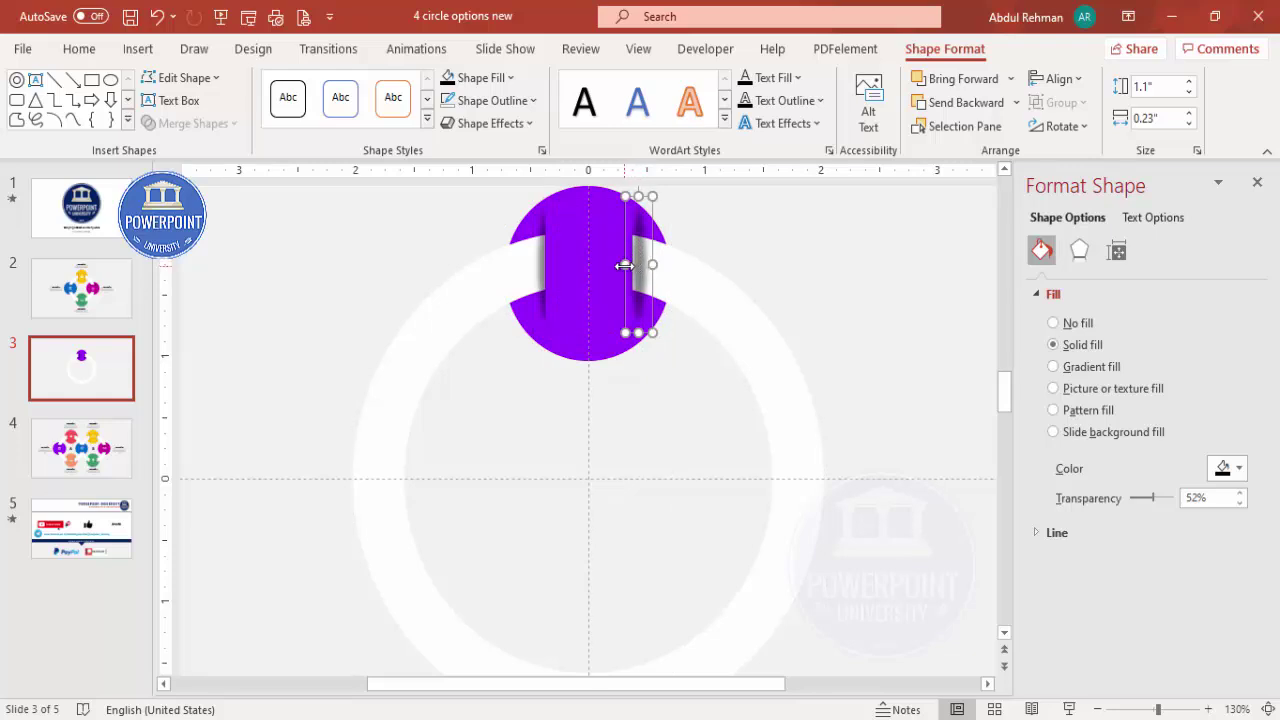
pyautogui.hotkey('ctrl', 'z')
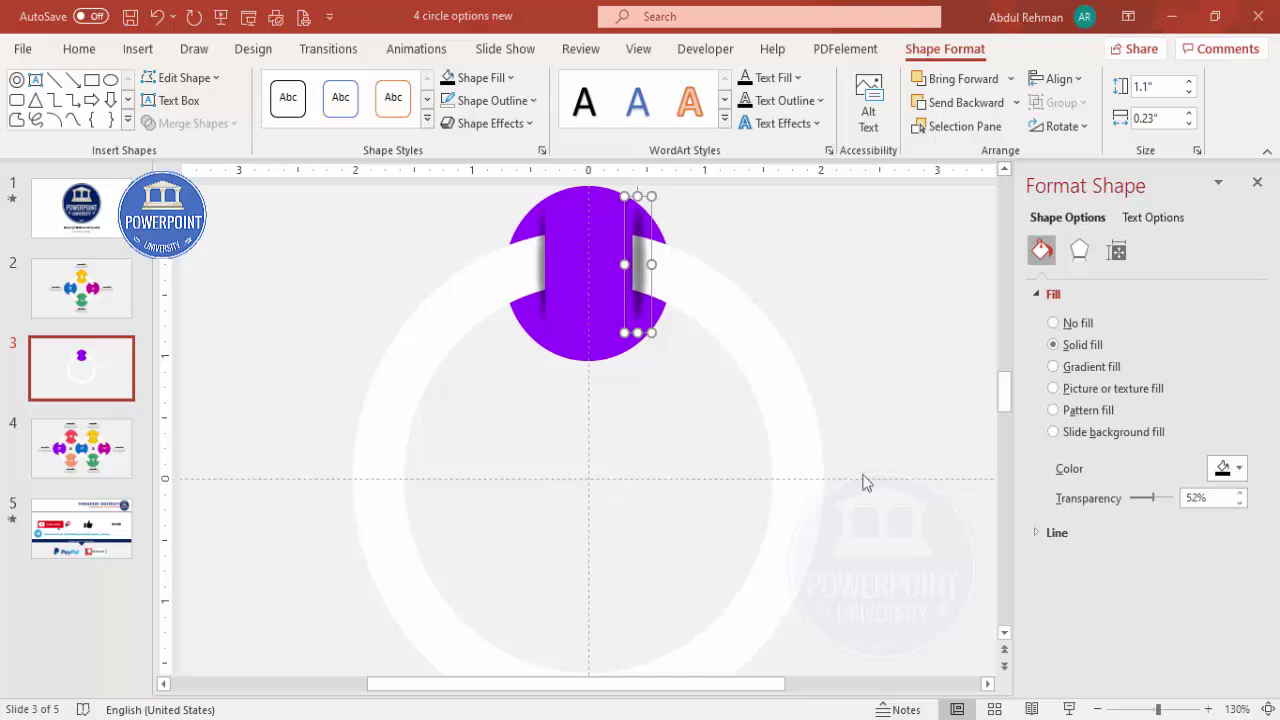
pyautogui.moveTo(652, 216); pyautogui.dragTo(647, 214)
pyautogui.click(586, 232)
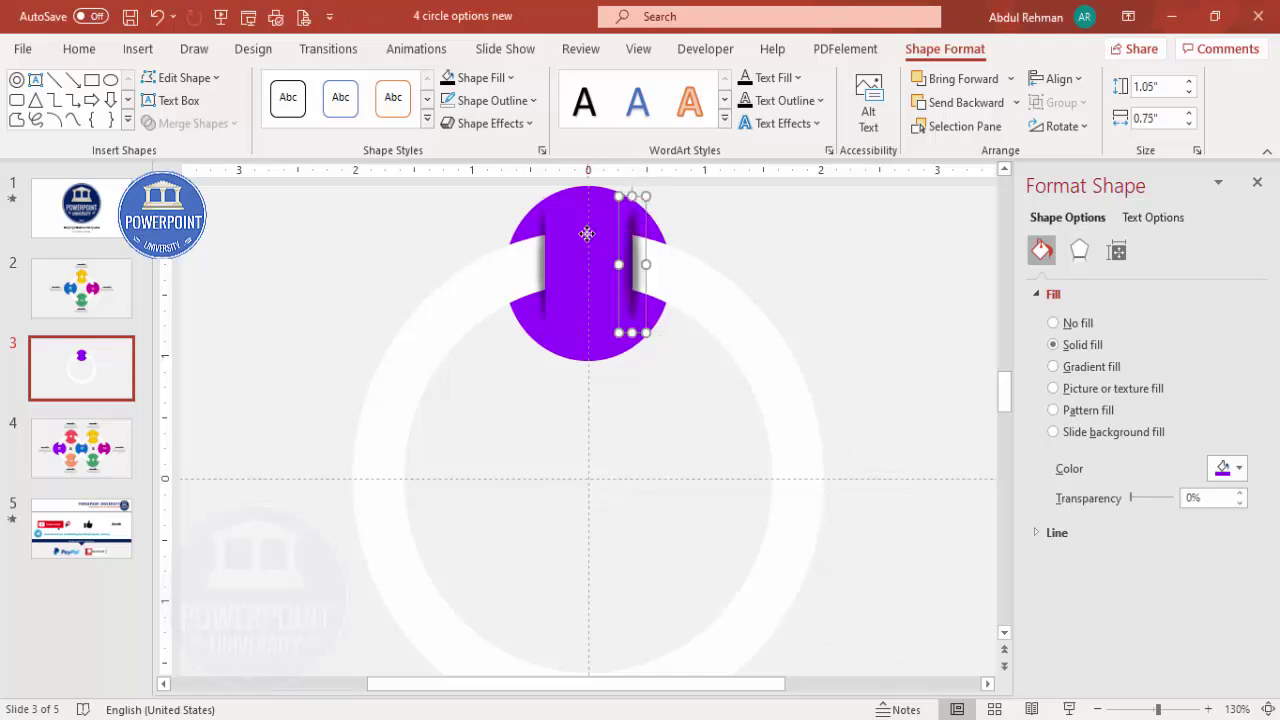
pyautogui.click(1011, 79)
pyautogui.click(980, 130)
pyautogui.click(879, 225)
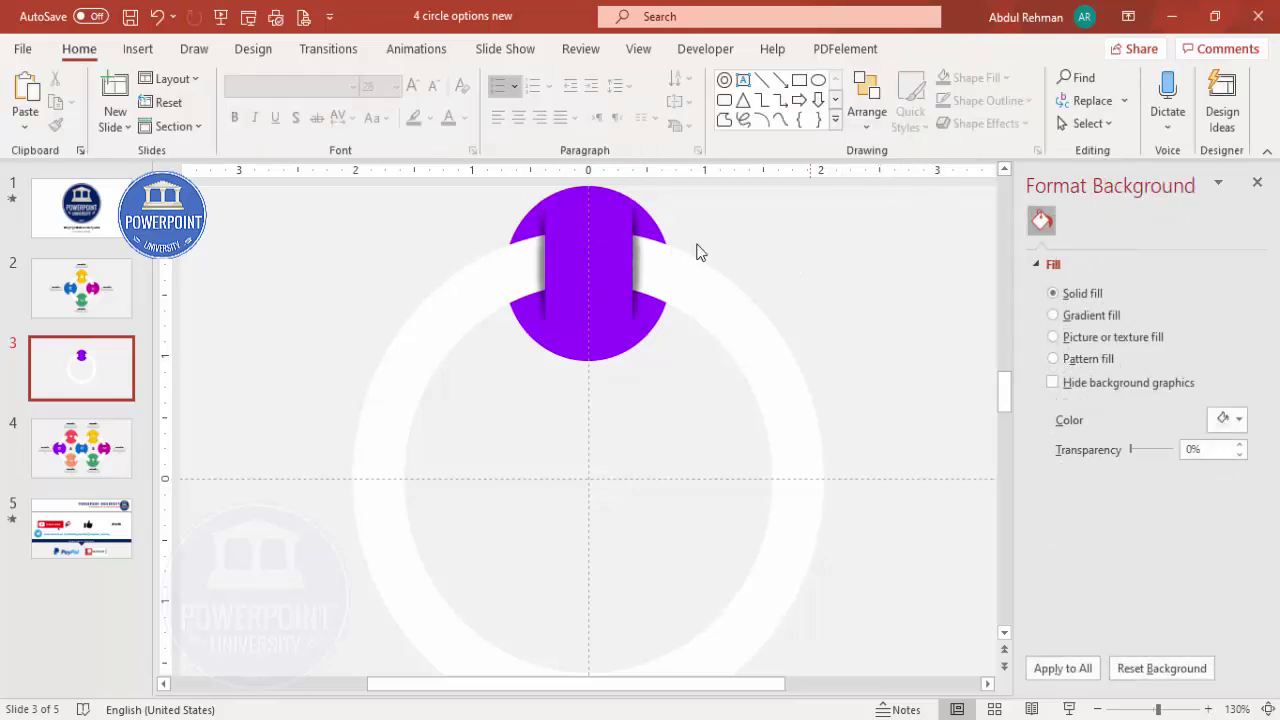
pyautogui.click(1268, 709)
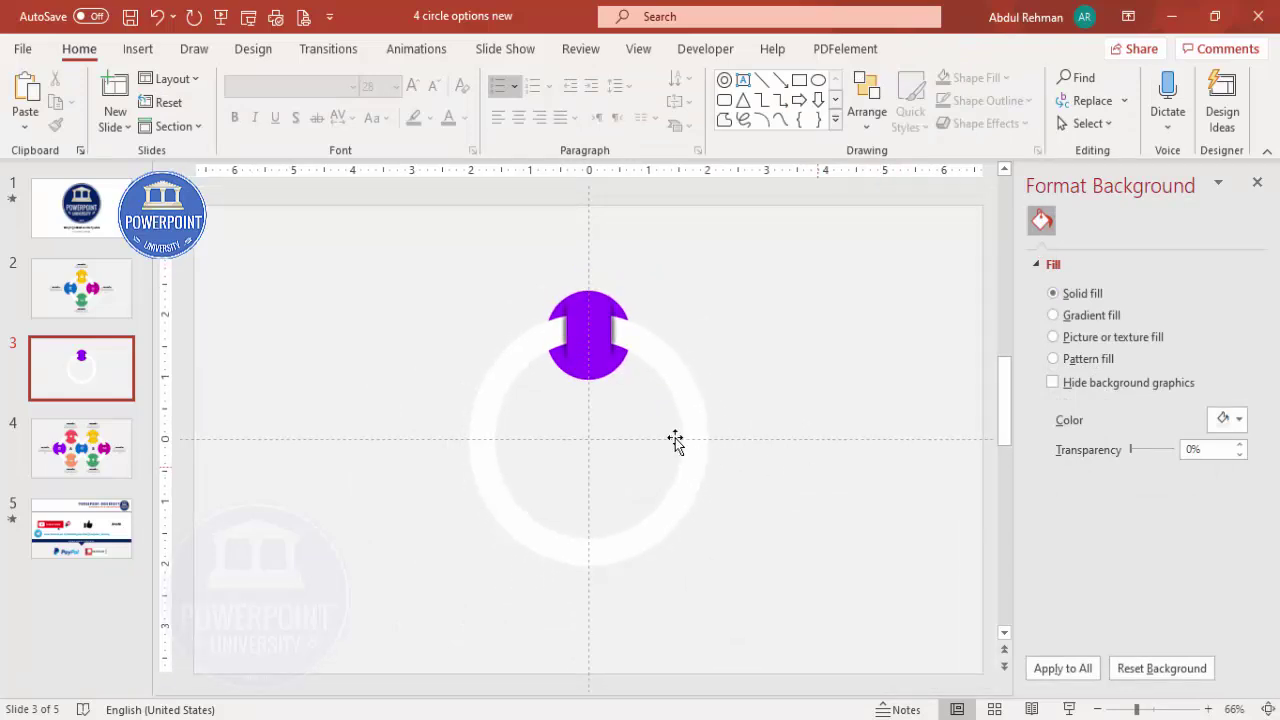
# Select the top purple shape's parts without the ring and copy them to the ring's bottom.
pyautogui.moveTo(522, 266); pyautogui.dragTo(651, 400)
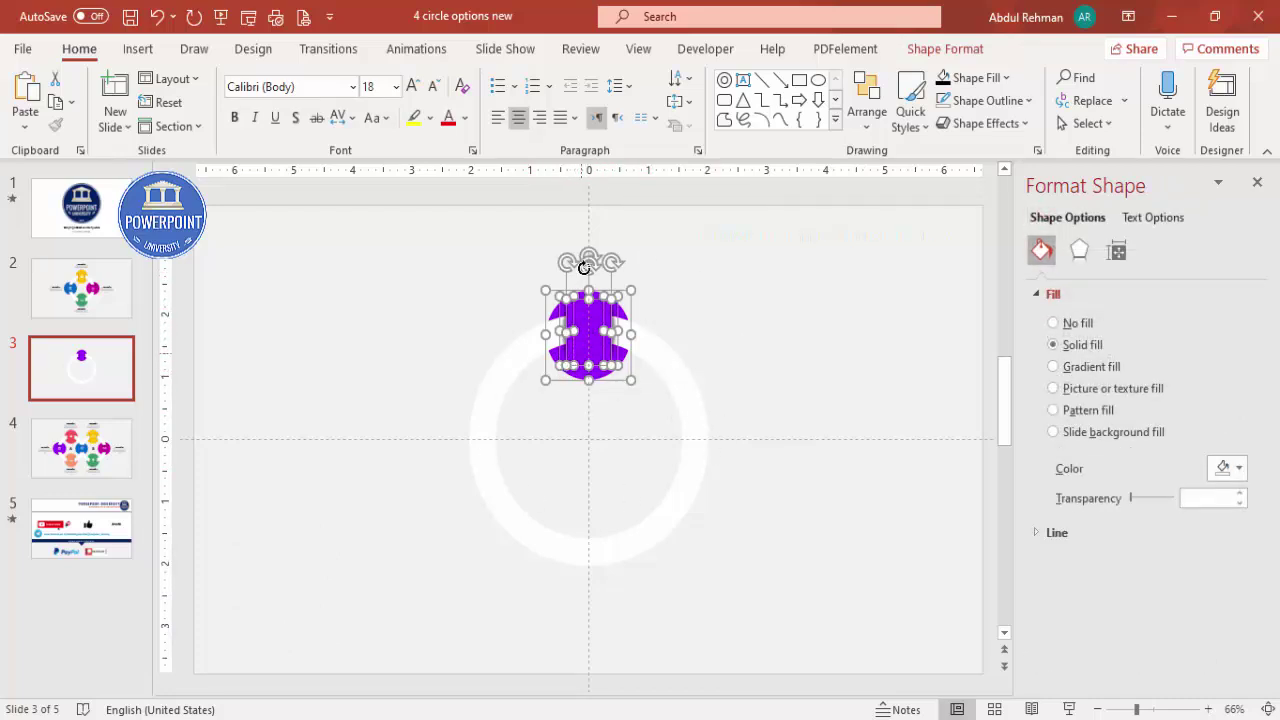
pyautogui.click(704, 311)
pyautogui.hotkey('ctrl', 'a')
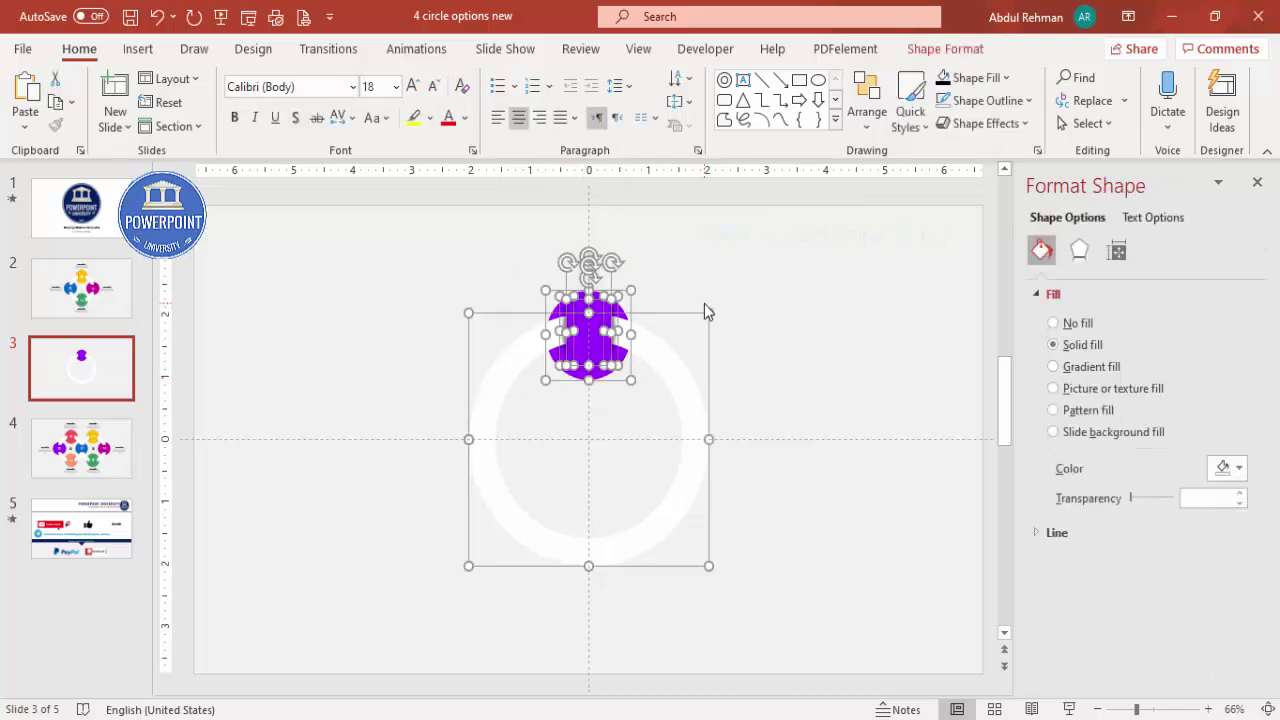
pyautogui.keyDown('shift'); pyautogui.click(692, 404); pyautogui.keyUp('shift')
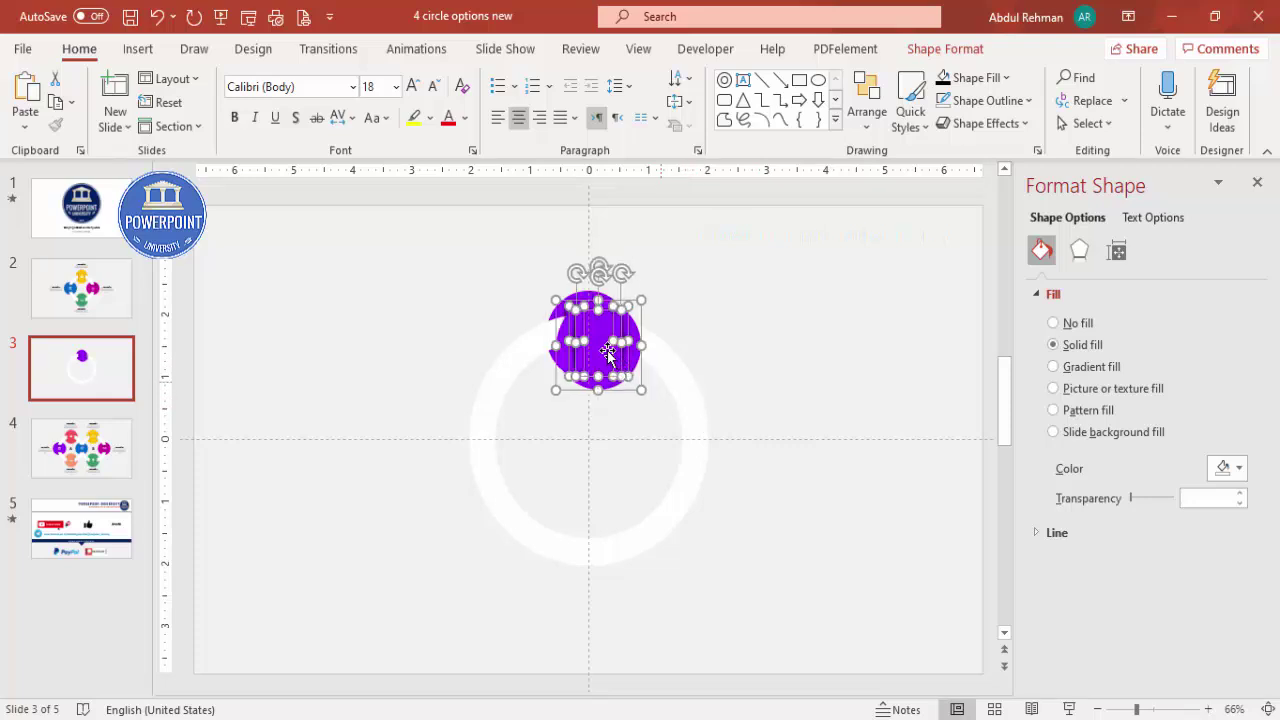
pyautogui.click(597, 416)
pyautogui.moveTo(597, 416); pyautogui.dragTo(595, 547)
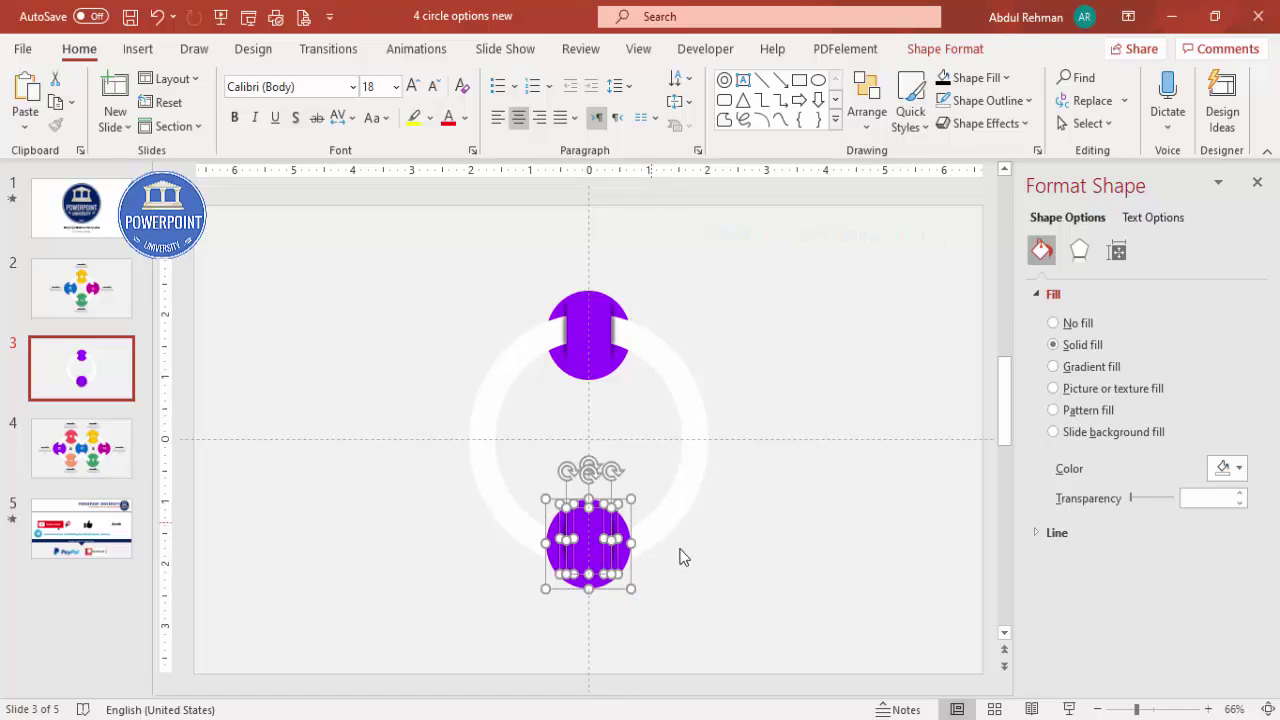
pyautogui.click(637, 562)
# Send the bottom purple copy to the back so the ring passes over it, then select its parts.
pyautogui.click(629, 547)
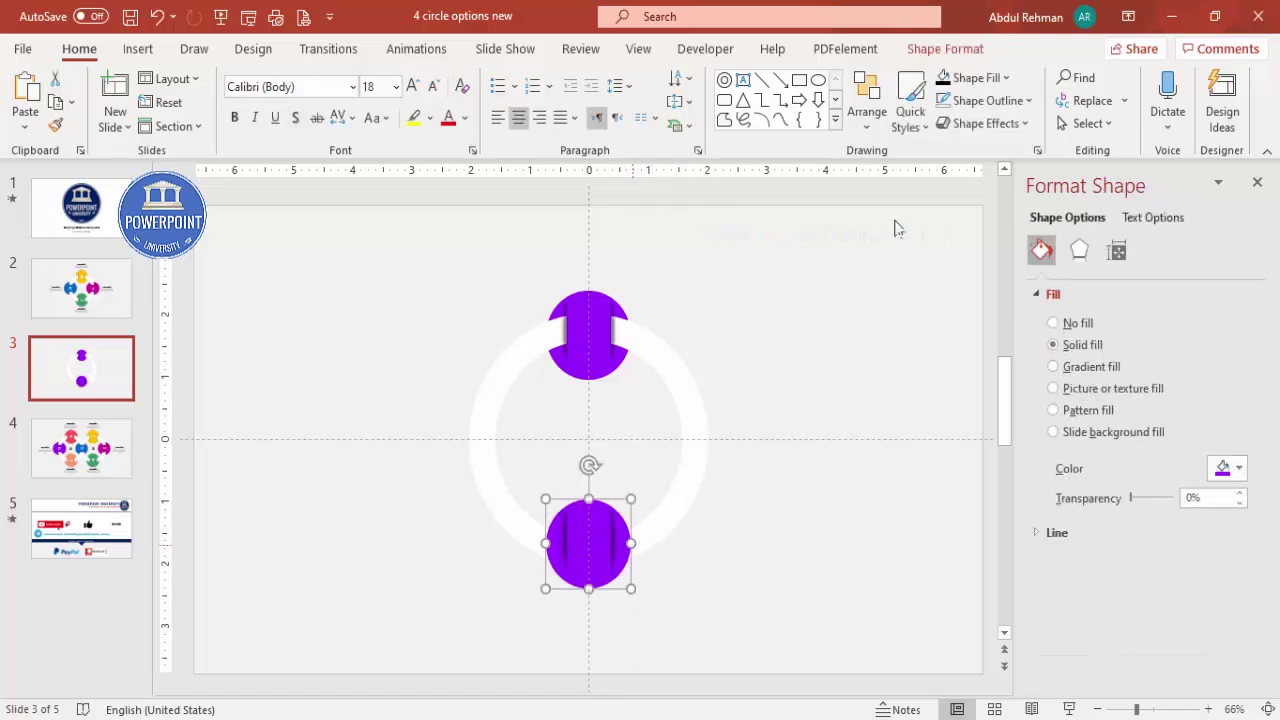
pyautogui.click(966, 49)
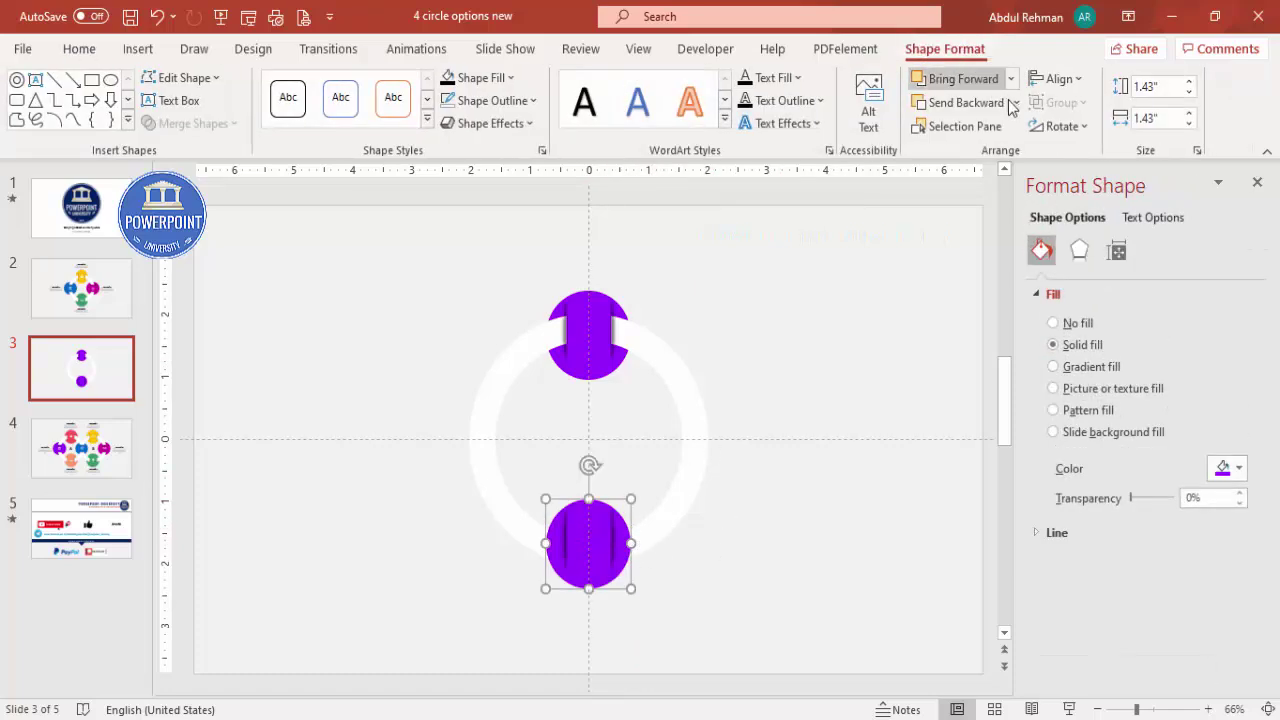
pyautogui.click(1015, 103)
pyautogui.click(978, 157)
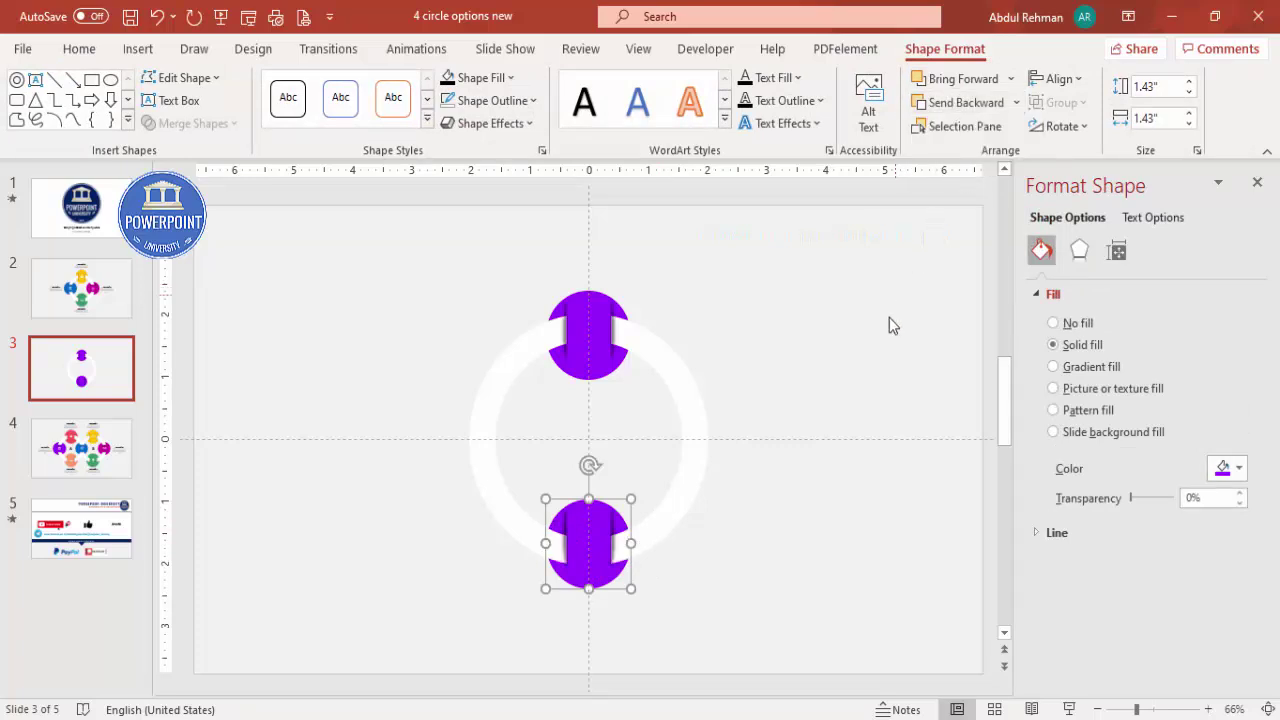
pyautogui.click(889, 318)
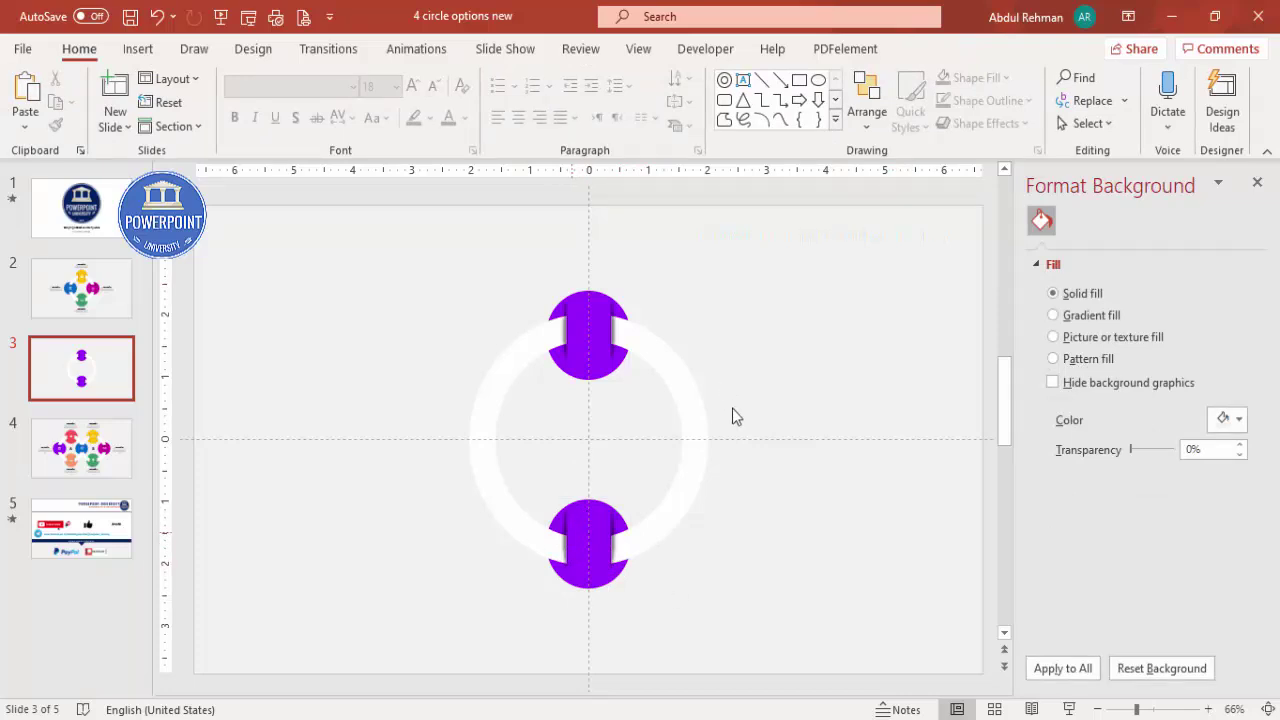
pyautogui.moveTo(666, 606); pyautogui.dragTo(539, 502)
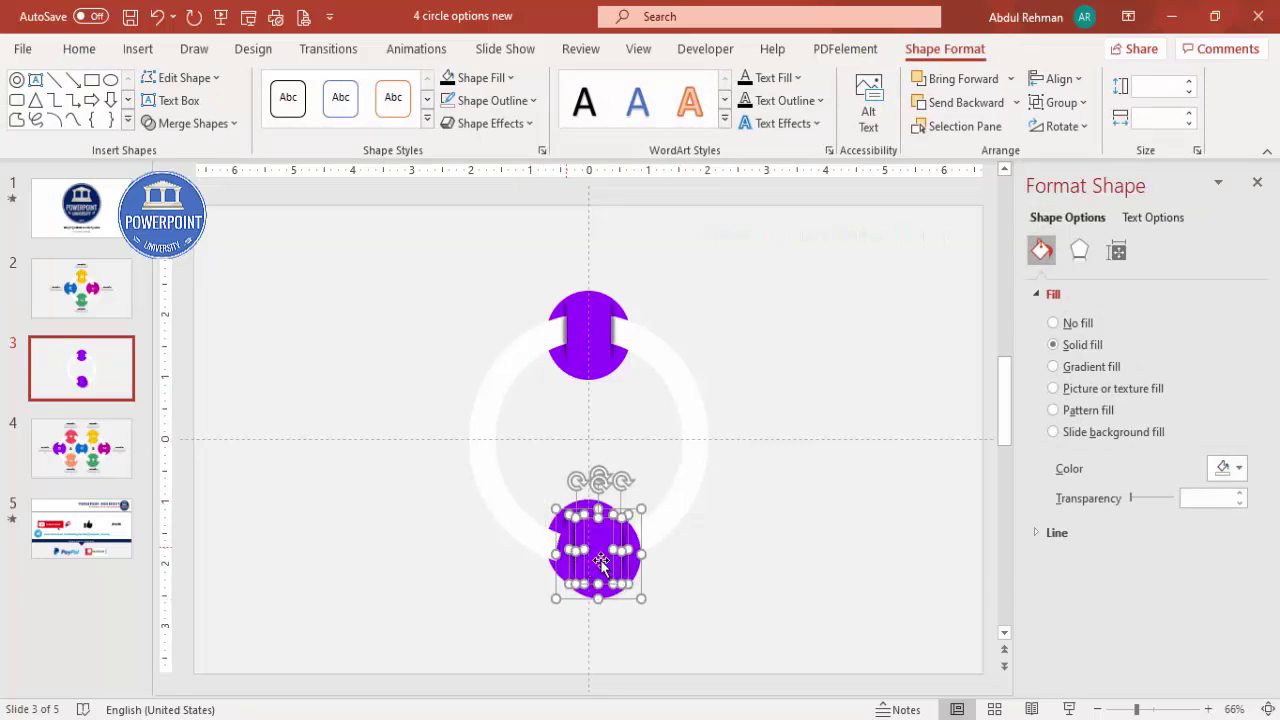
# Copy the bottom purple shape to the ring's right side and nudge it up slightly.
pyautogui.moveTo(610, 545); pyautogui.dragTo(697, 448)
pyautogui.hotkey('ctrl', 'Up')
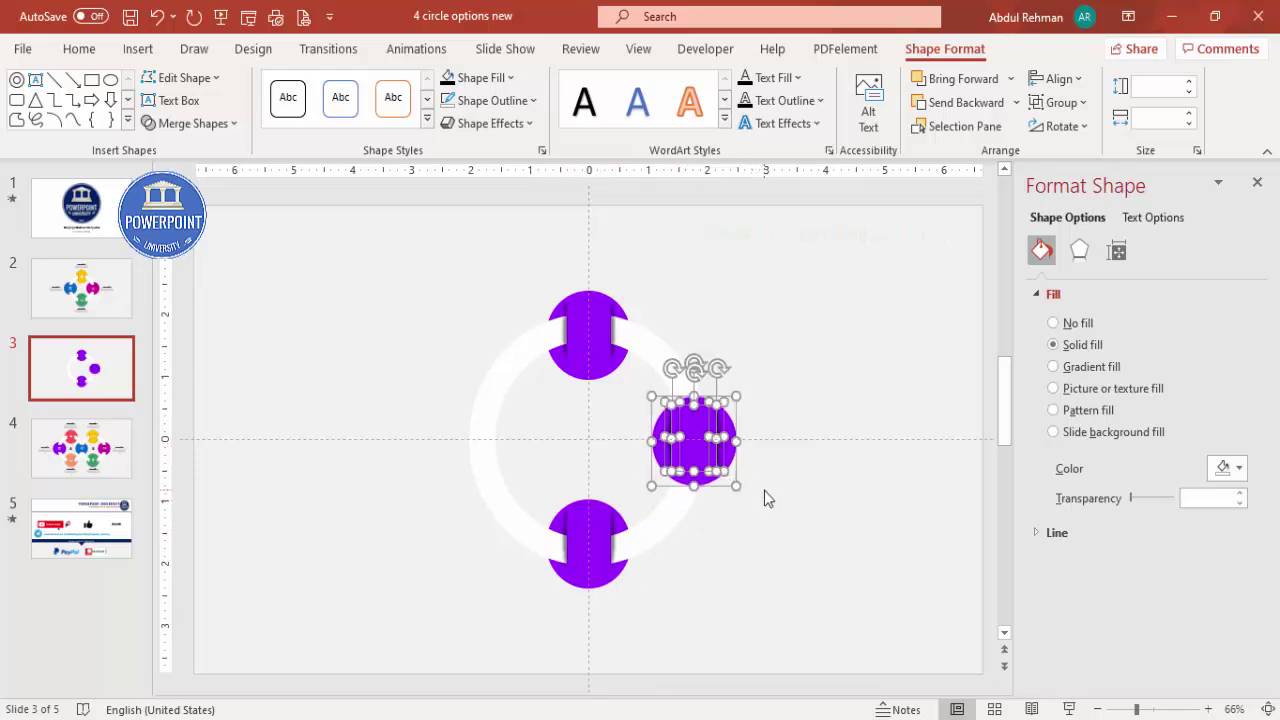
pyautogui.hotkey('ctrl', 'Up')
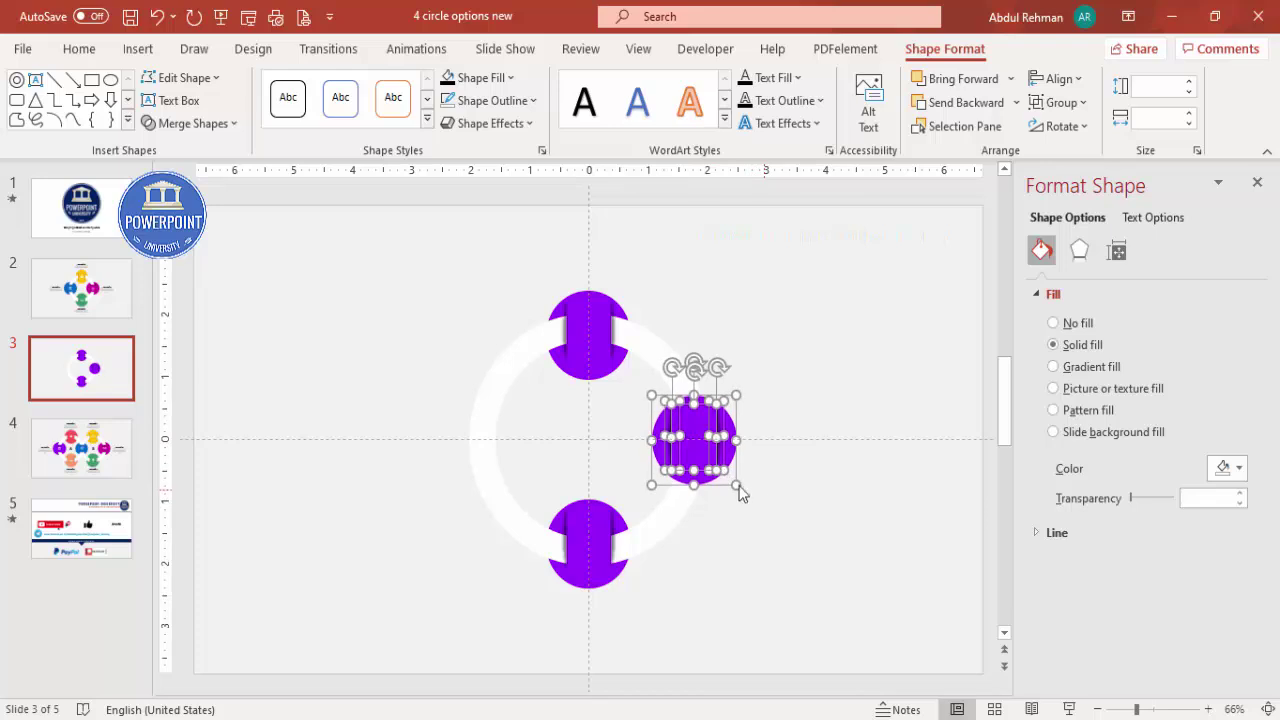
pyautogui.click(748, 525)
# Group the right copy, rotate it 90° right, nudge it down, then ungroup its pieces.
pyautogui.moveTo(727, 513); pyautogui.dragTo(665, 371)
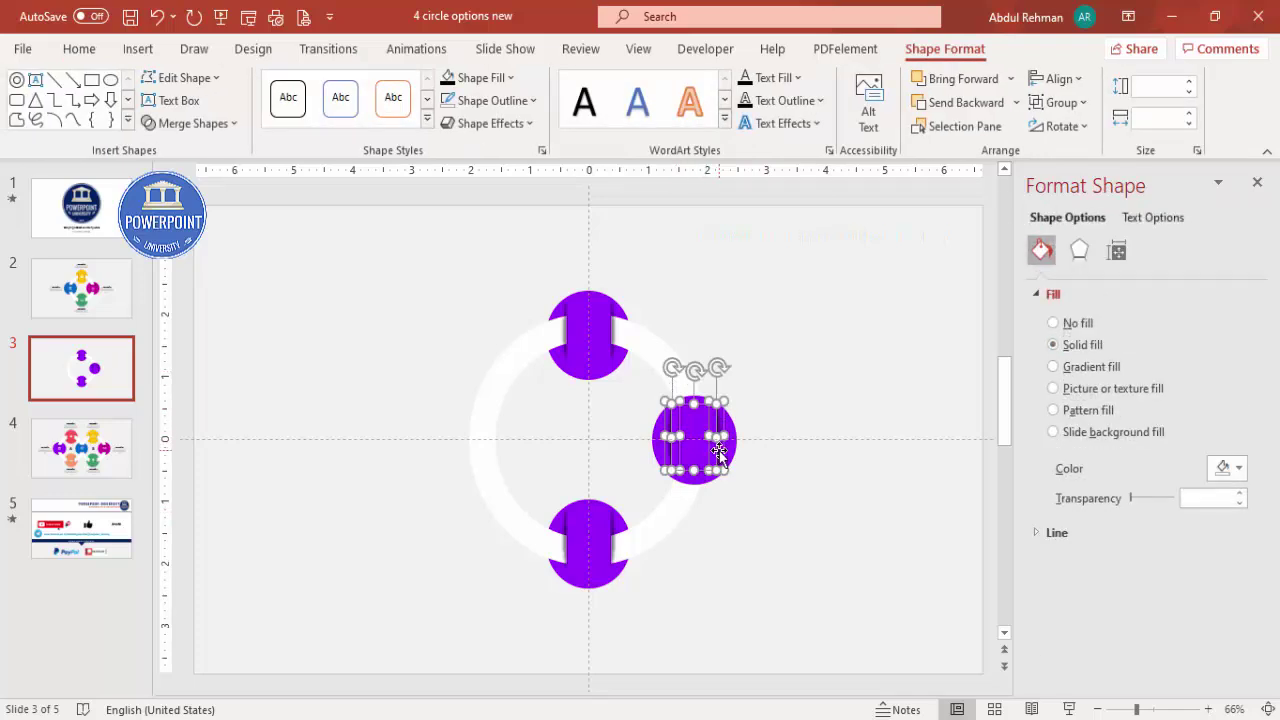
pyautogui.hotkey('ctrl', 'g')
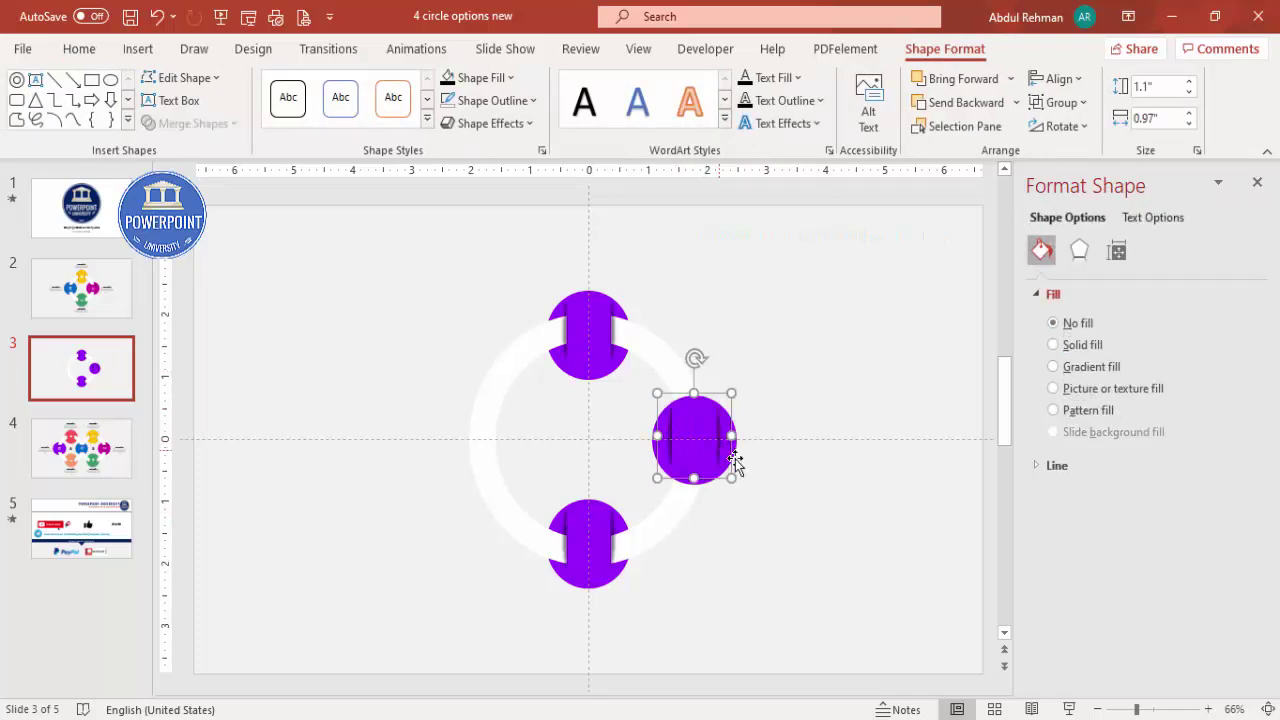
pyautogui.click(1066, 128)
pyautogui.click(1080, 156)
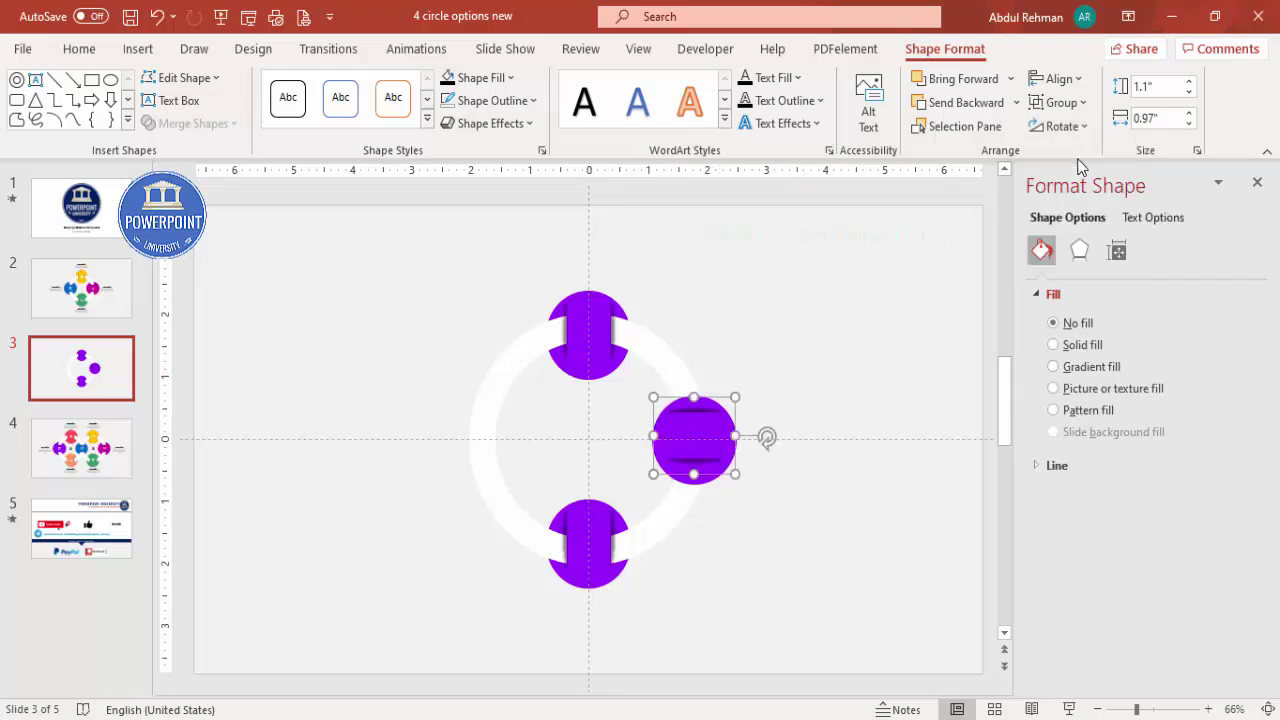
pyautogui.hotkey('ctrl', 'Down')
pyautogui.hotkey('ctrl', 'Down')
pyautogui.hotkey('ctrl', 'Down')
pyautogui.hotkey('ctrl', 'Down')
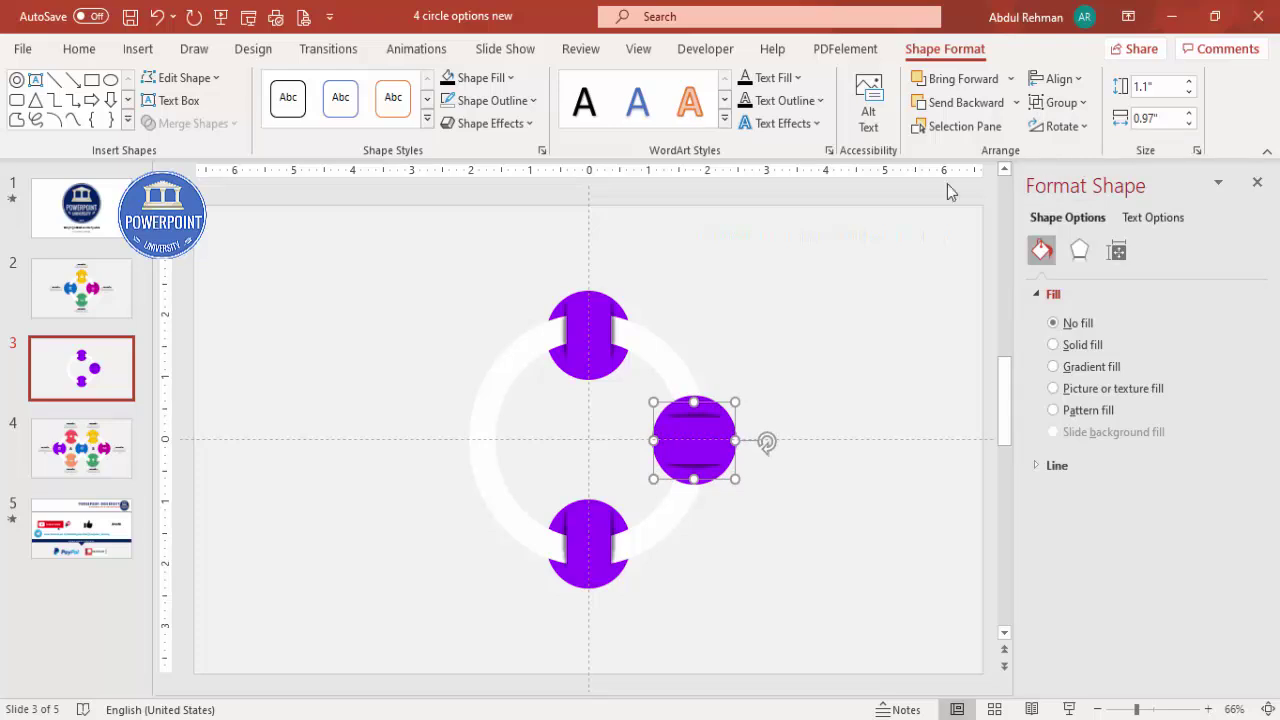
pyautogui.rightClick(708, 441)
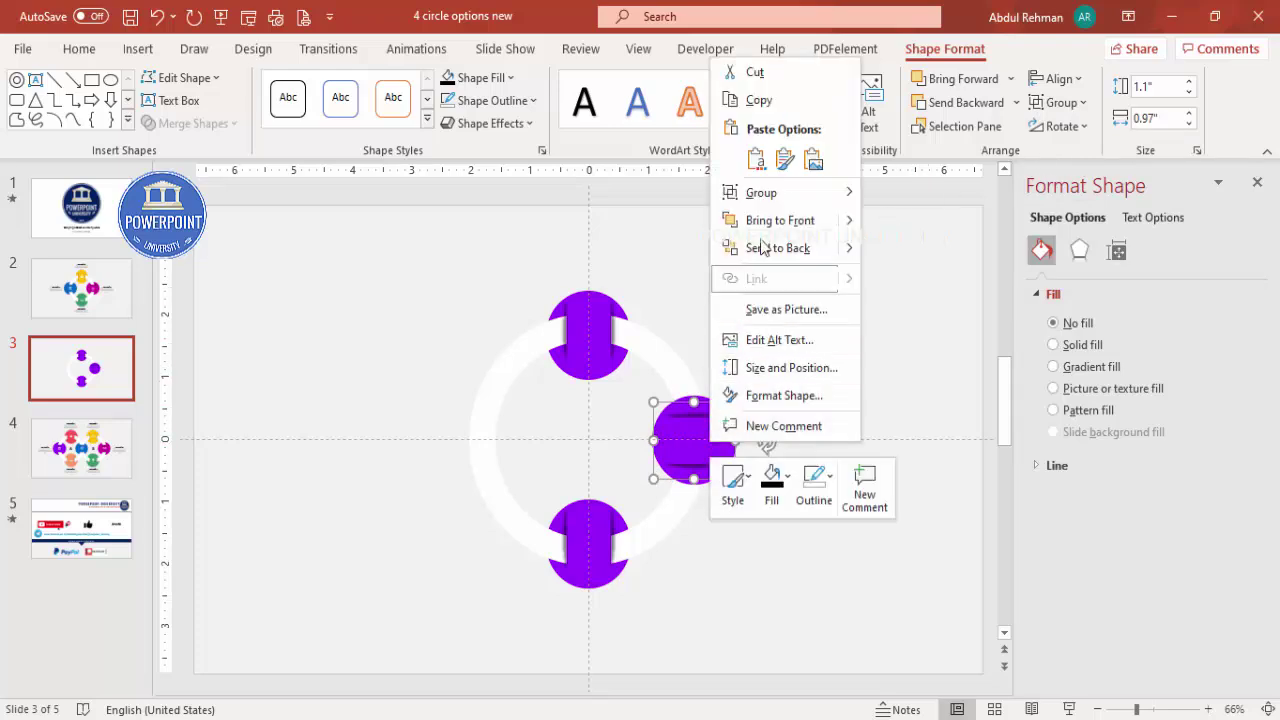
pyautogui.moveTo(794, 193)
pyautogui.click(919, 251)
pyautogui.moveTo(760, 511); pyautogui.dragTo(629, 392)
# Undo the last change and place a copy of the circle on the ring's left side.
pyautogui.hotkey('ctrl', 'z')
pyautogui.hotkey('ctrl', 'z')
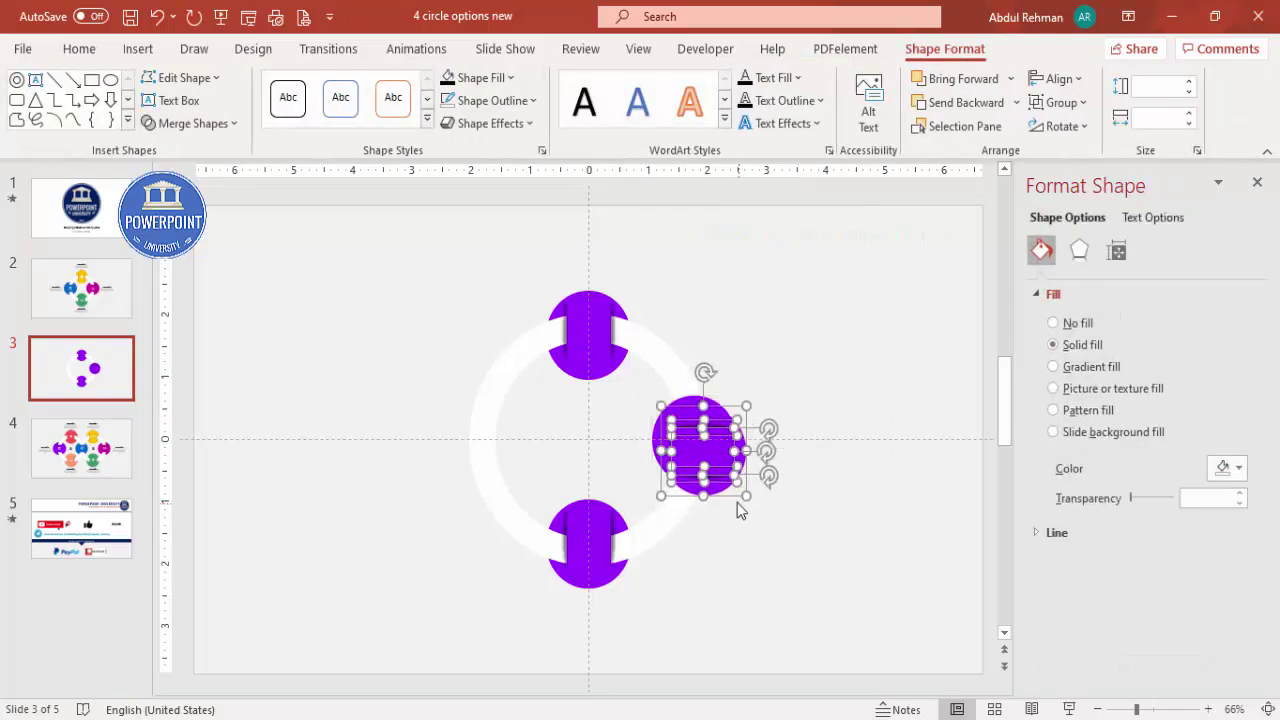
pyautogui.moveTo(548, 440); pyautogui.dragTo(494, 443)
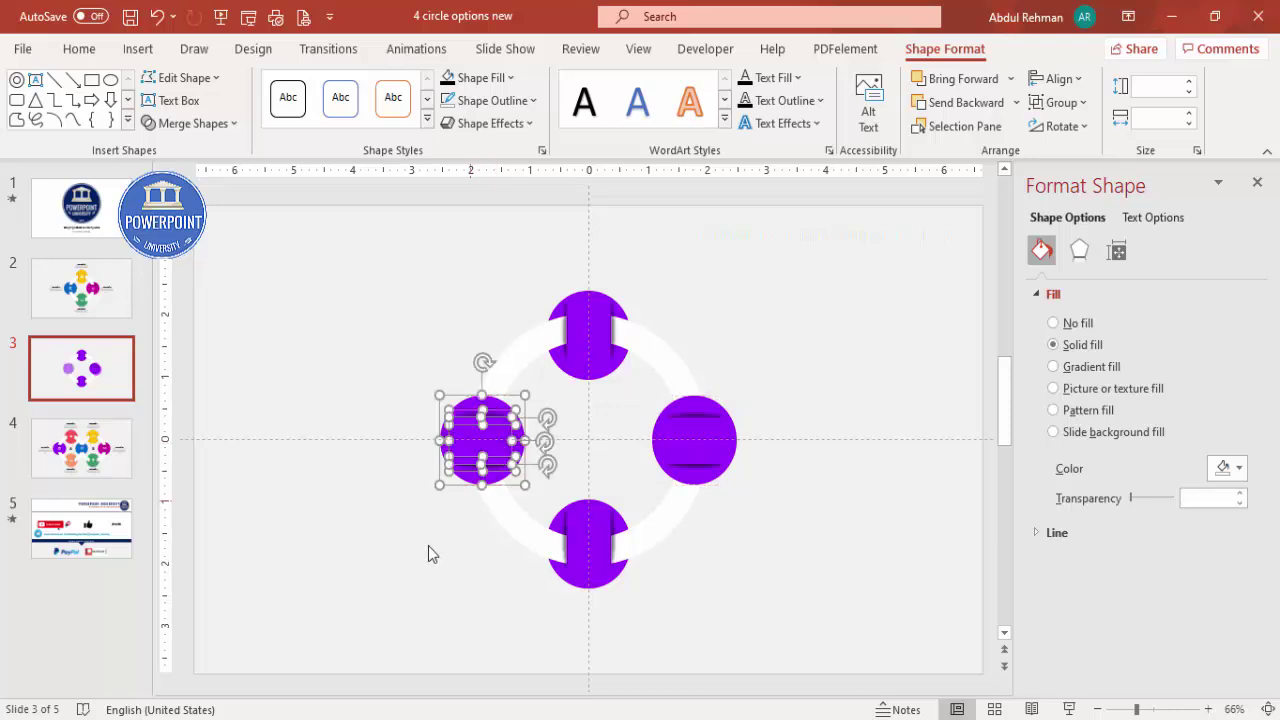
pyautogui.click(487, 487)
# Send the left and right circles one level backward, behind the white ring.
pyautogui.click(486, 480)
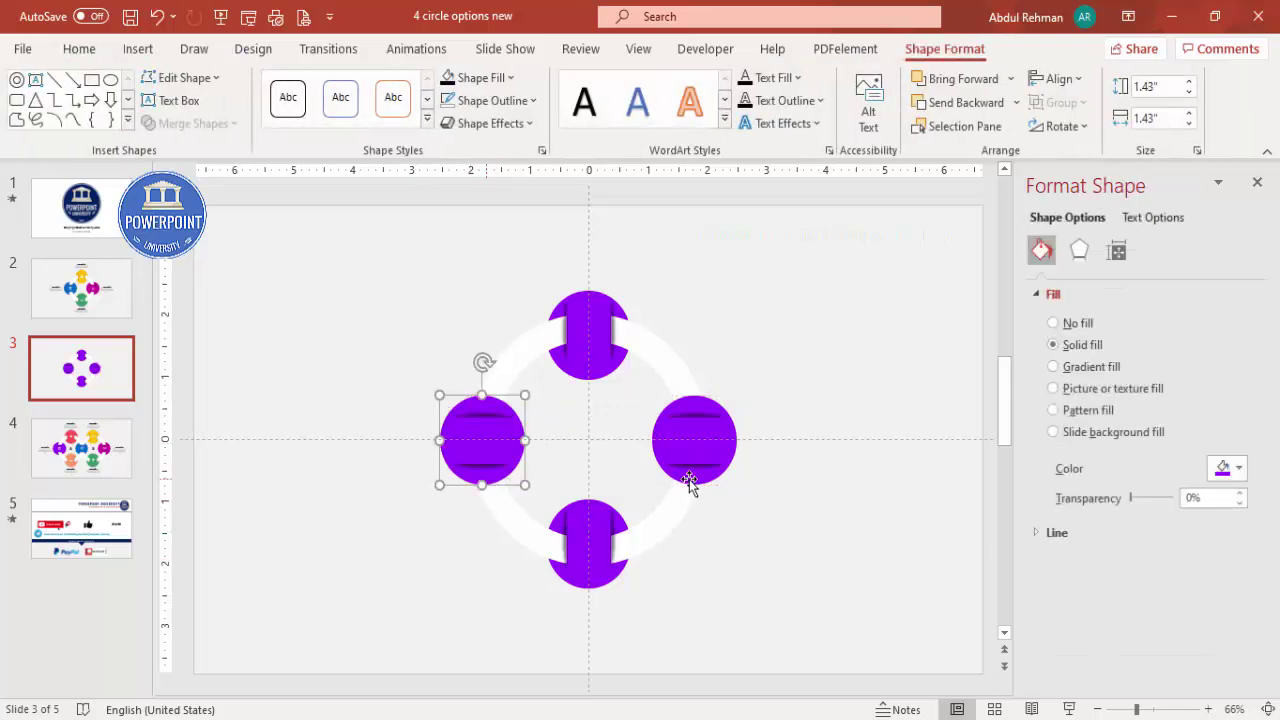
pyautogui.keyDown('shift'); pyautogui.click(713, 481); pyautogui.keyUp('shift')
pyautogui.click(1016, 102)
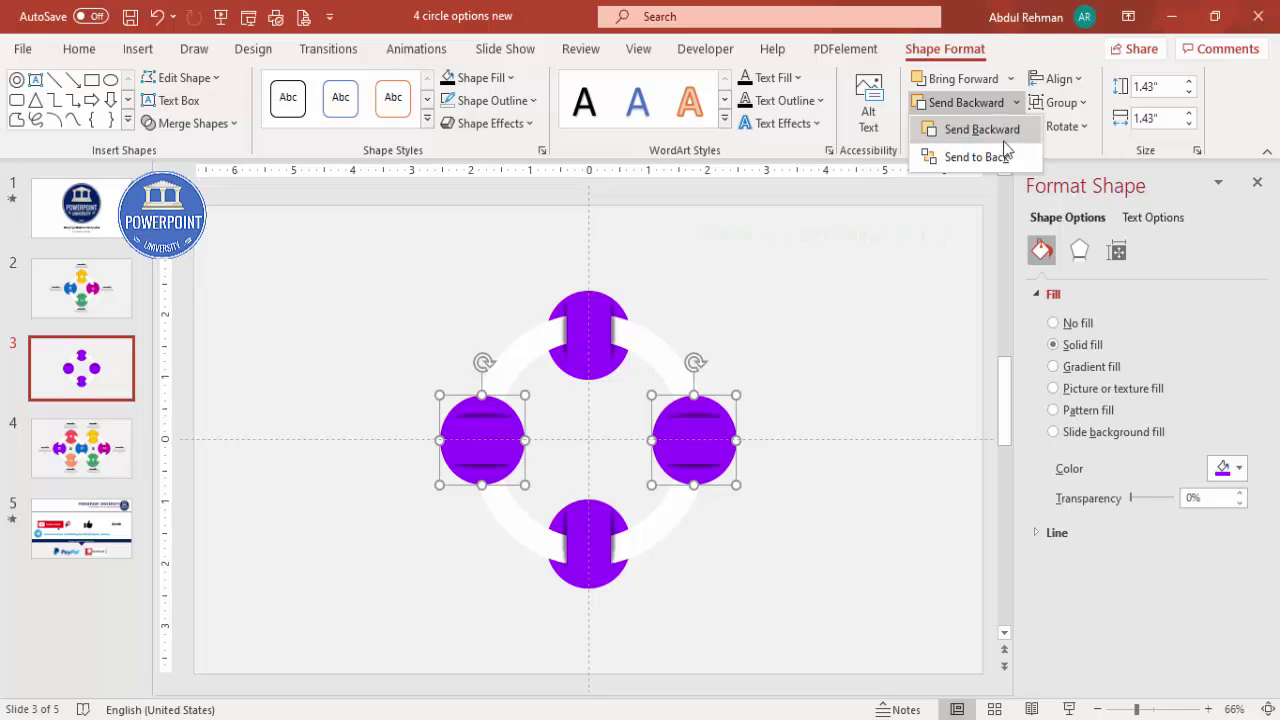
pyautogui.click(955, 152)
pyautogui.click(912, 282)
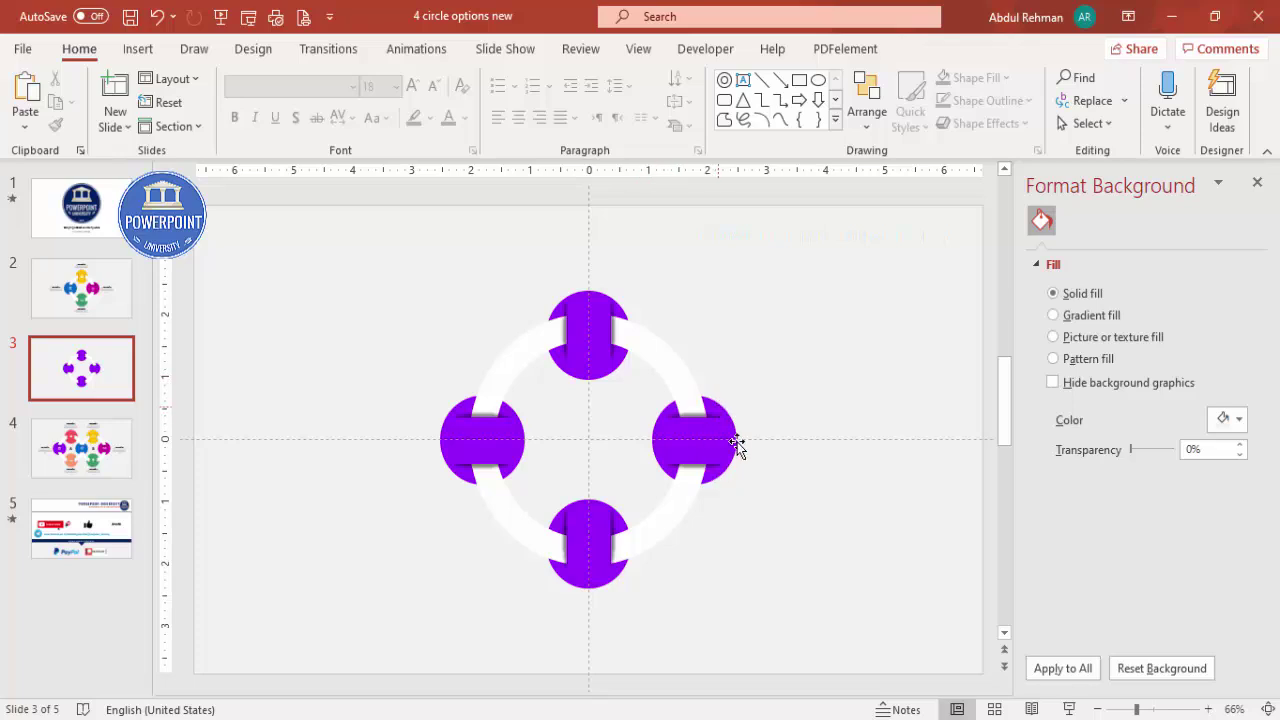
# Fill the right circle and its inner rectangle orange.
pyautogui.click(720, 408)
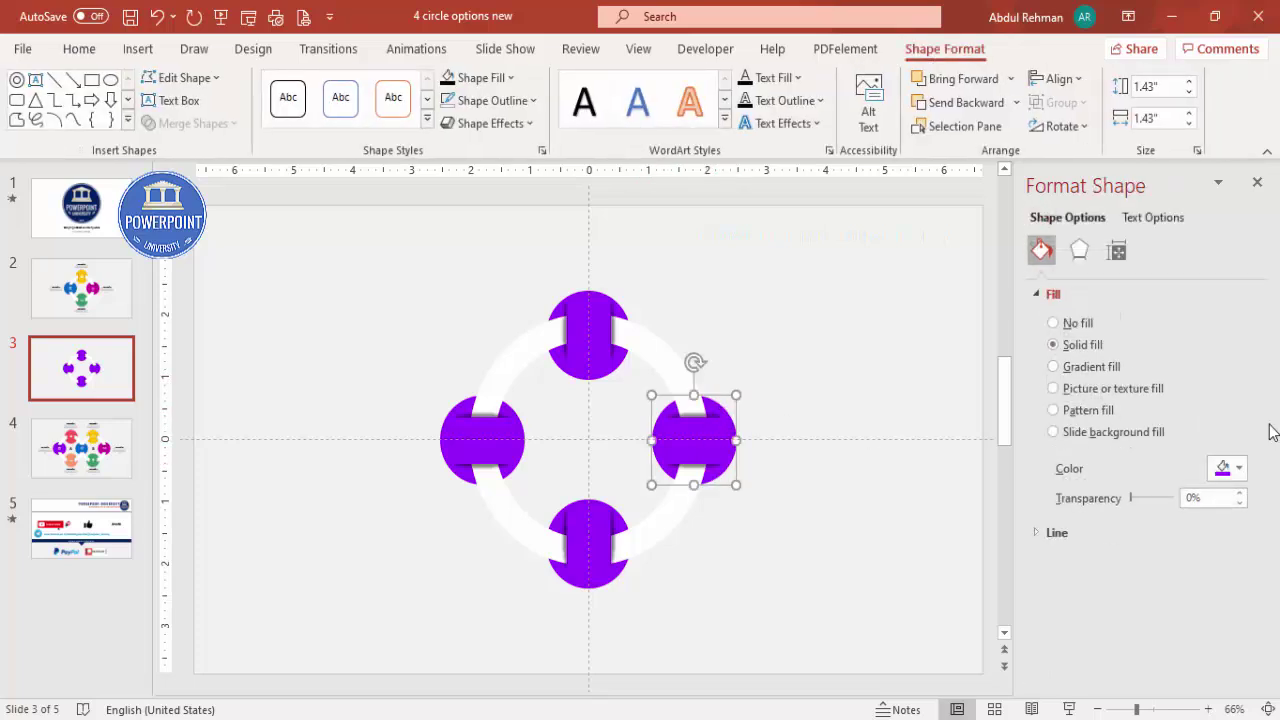
pyautogui.click(1227, 468)
pyautogui.click(1139, 392)
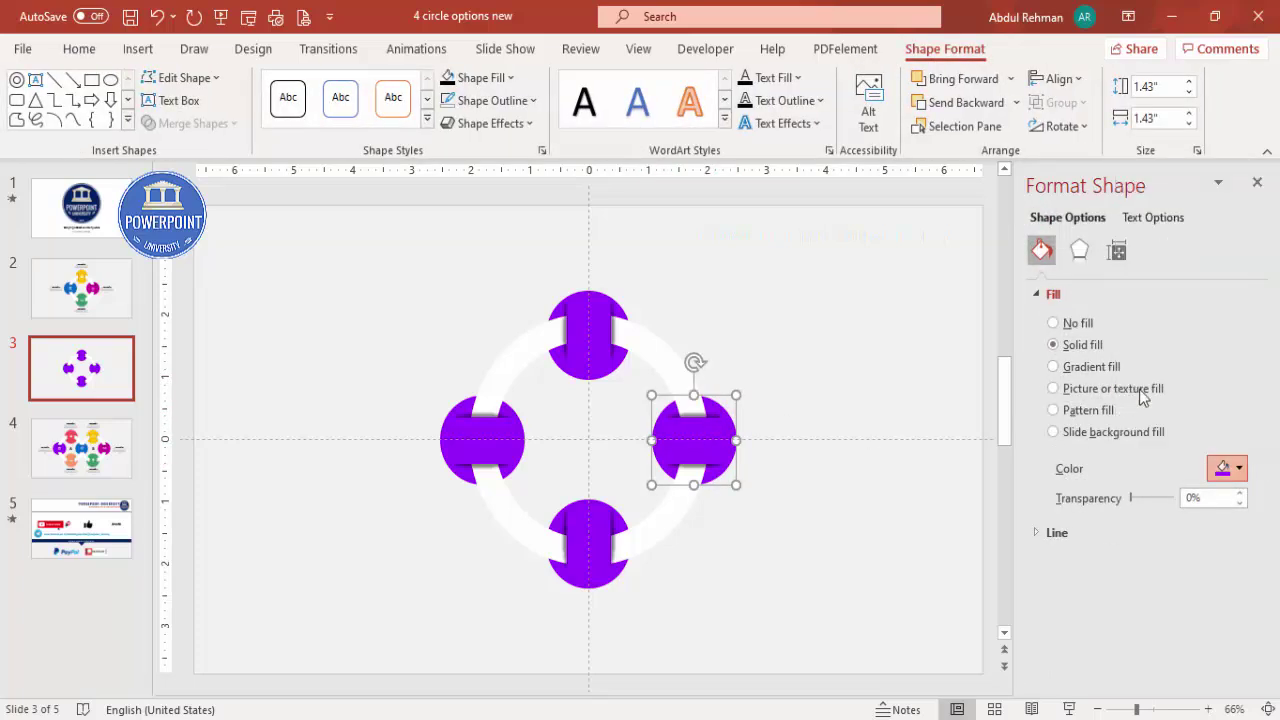
pyautogui.press('Tab')
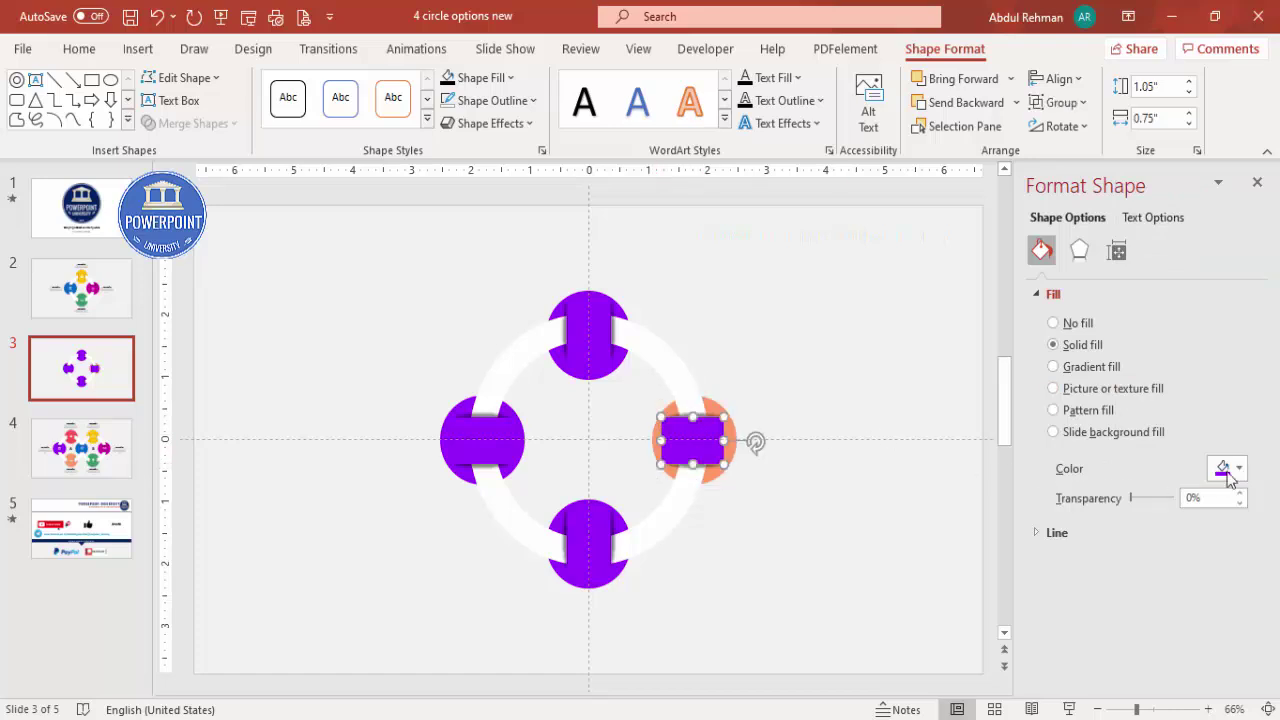
pyautogui.click(1227, 468)
pyautogui.click(1139, 392)
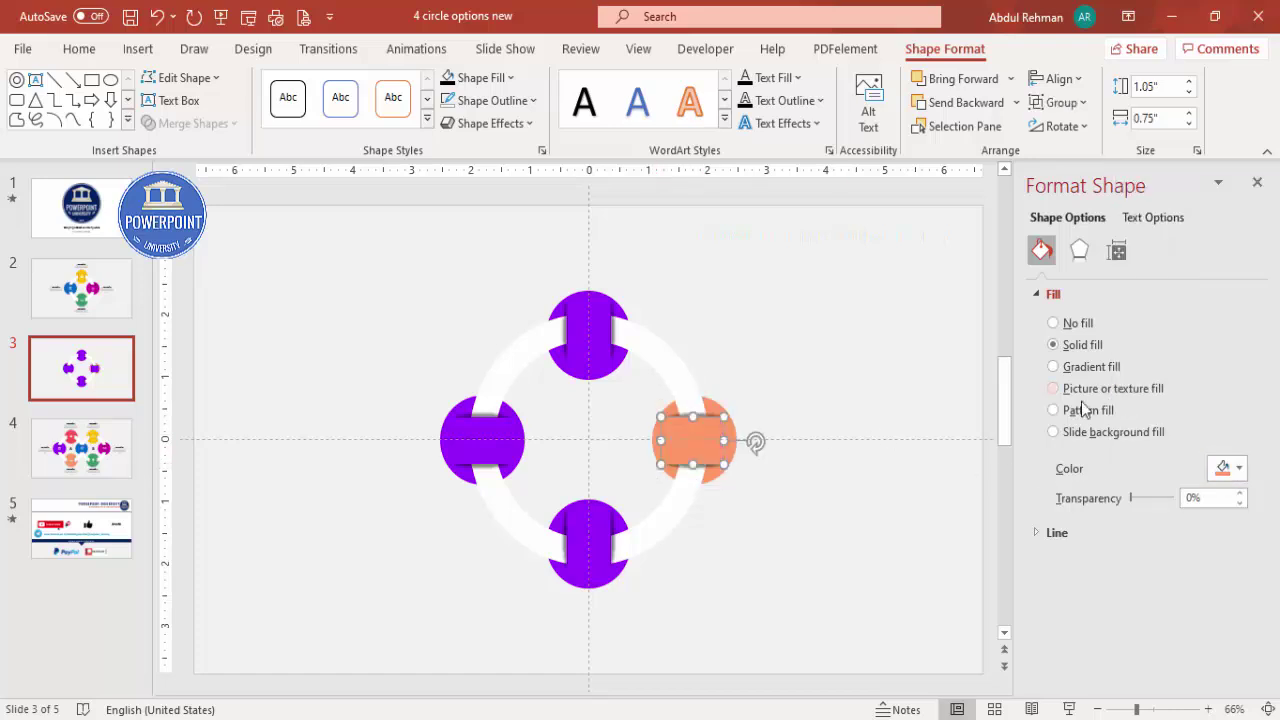
pyautogui.click(603, 583)
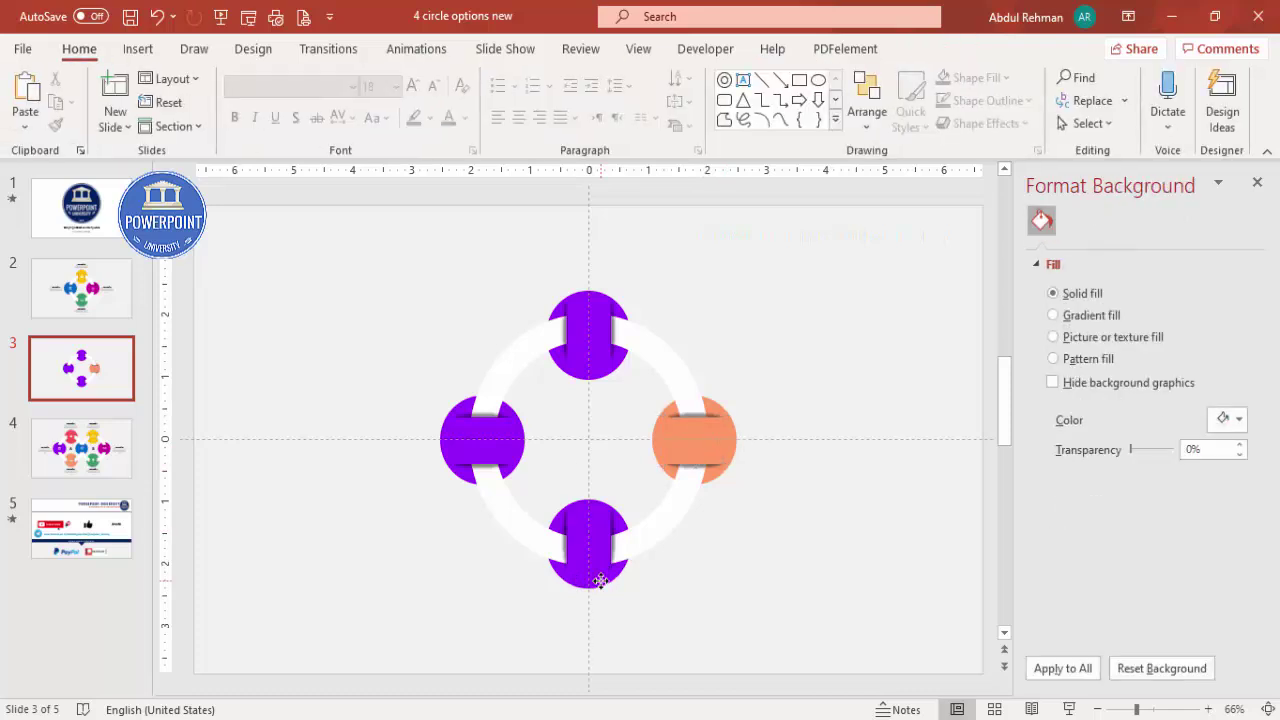
# Fill the bottom circle and its inner rectangle red.
pyautogui.click(600, 564)
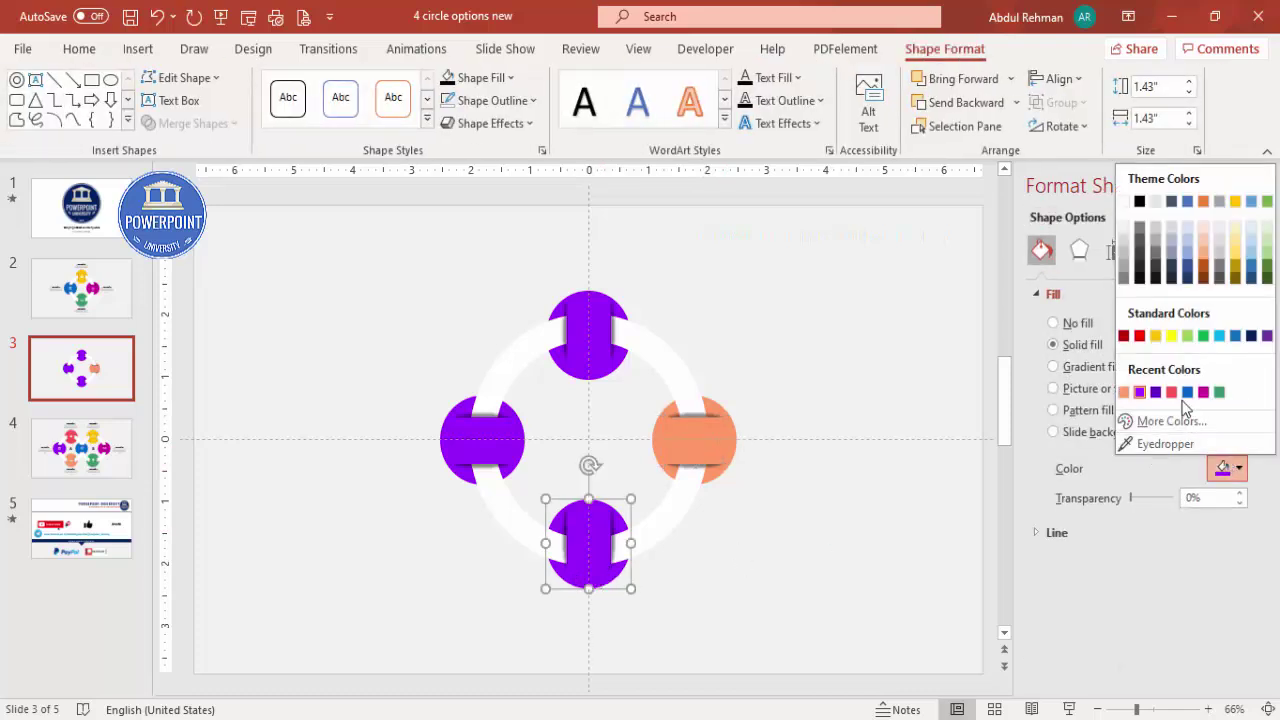
pyautogui.click(1171, 392)
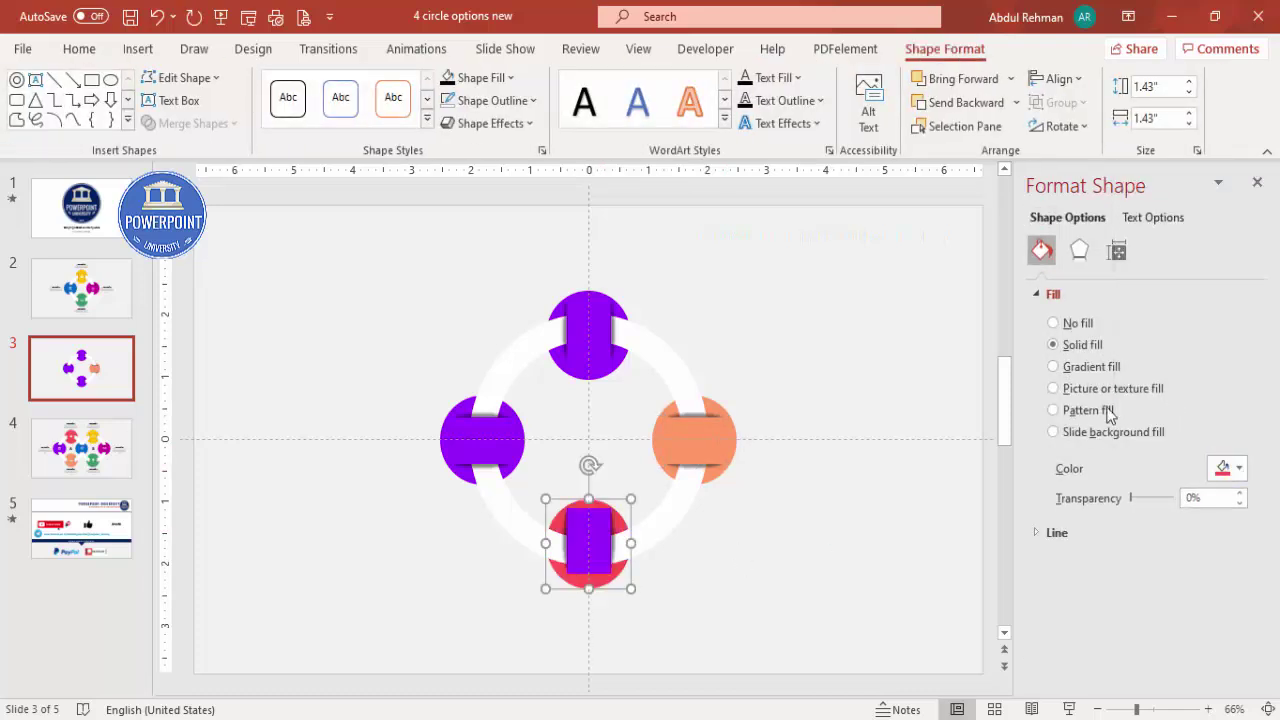
pyautogui.click(1238, 468)
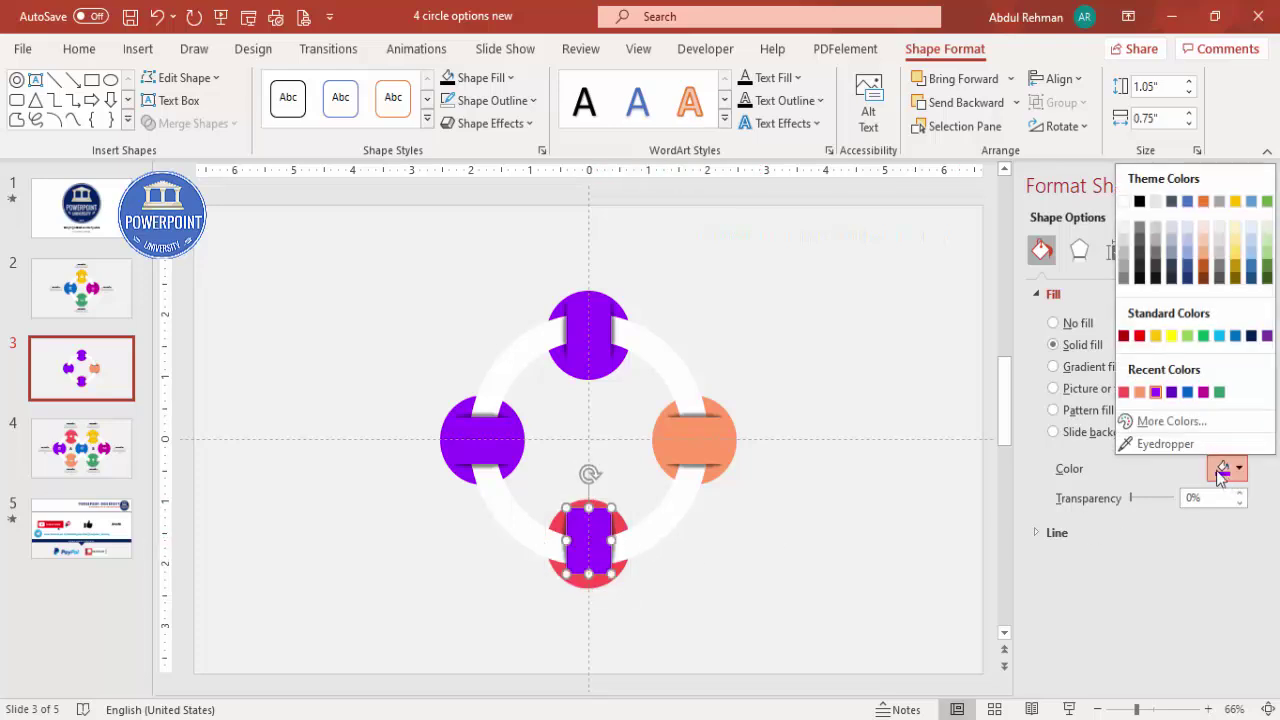
pyautogui.click(1131, 392)
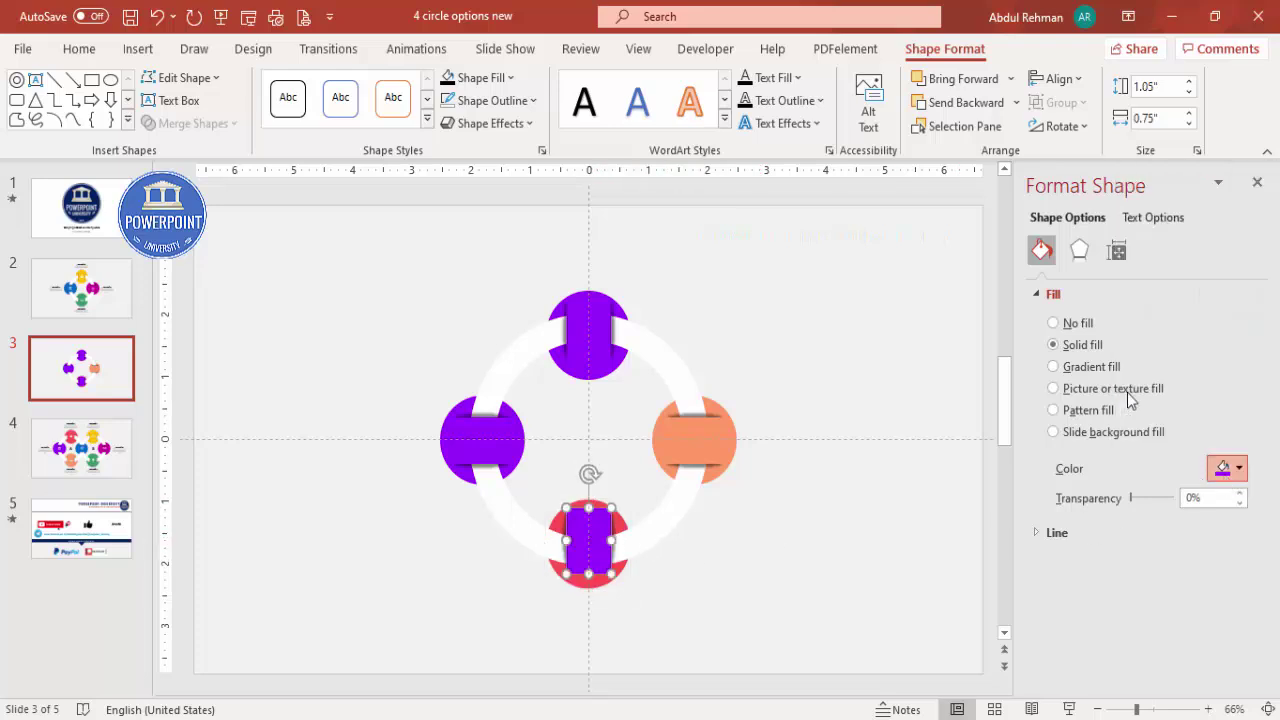
# Fill the left circle and its inner rectangle blue.
pyautogui.click(446, 431)
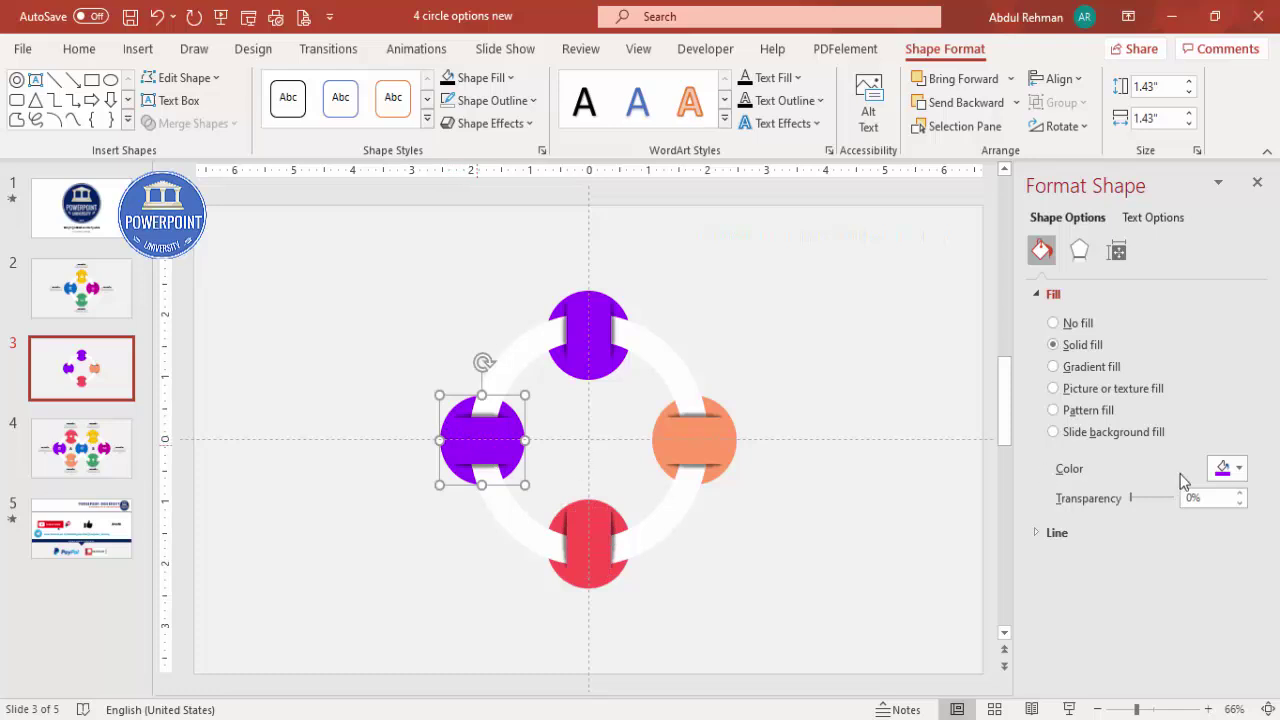
pyautogui.click(1225, 468)
pyautogui.click(1188, 393)
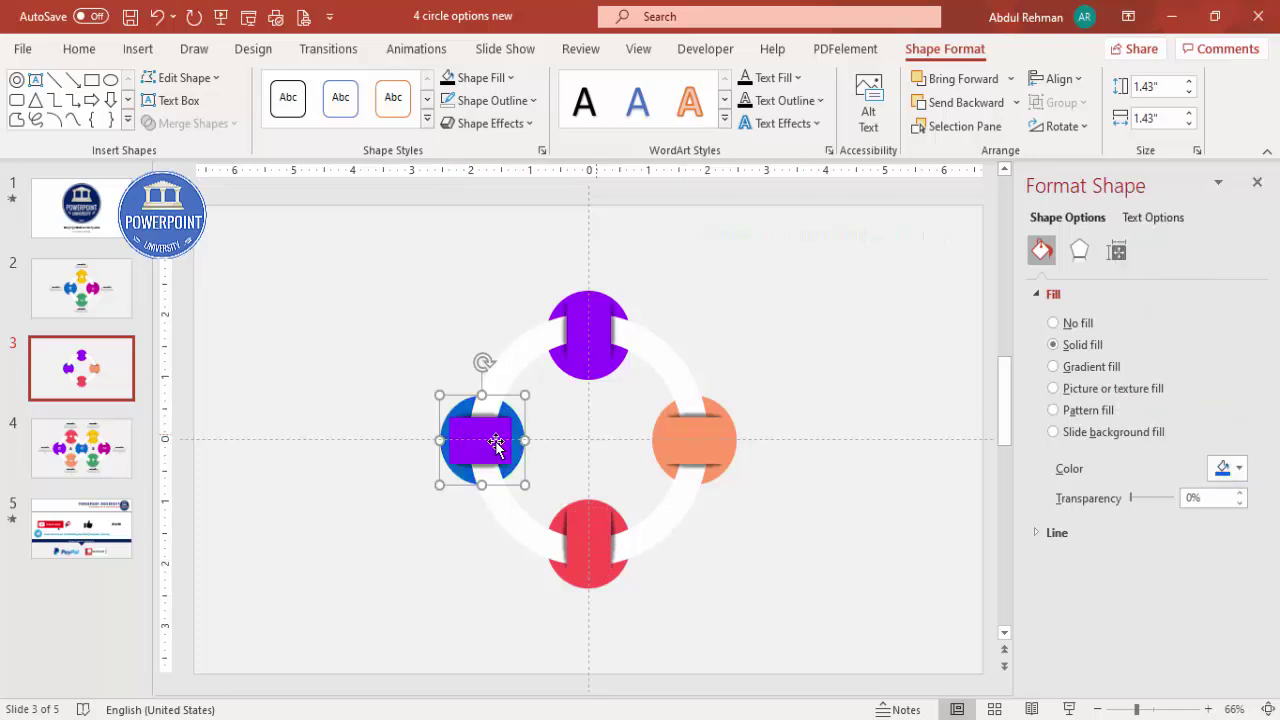
pyautogui.press('Tab')
pyautogui.click(1225, 468)
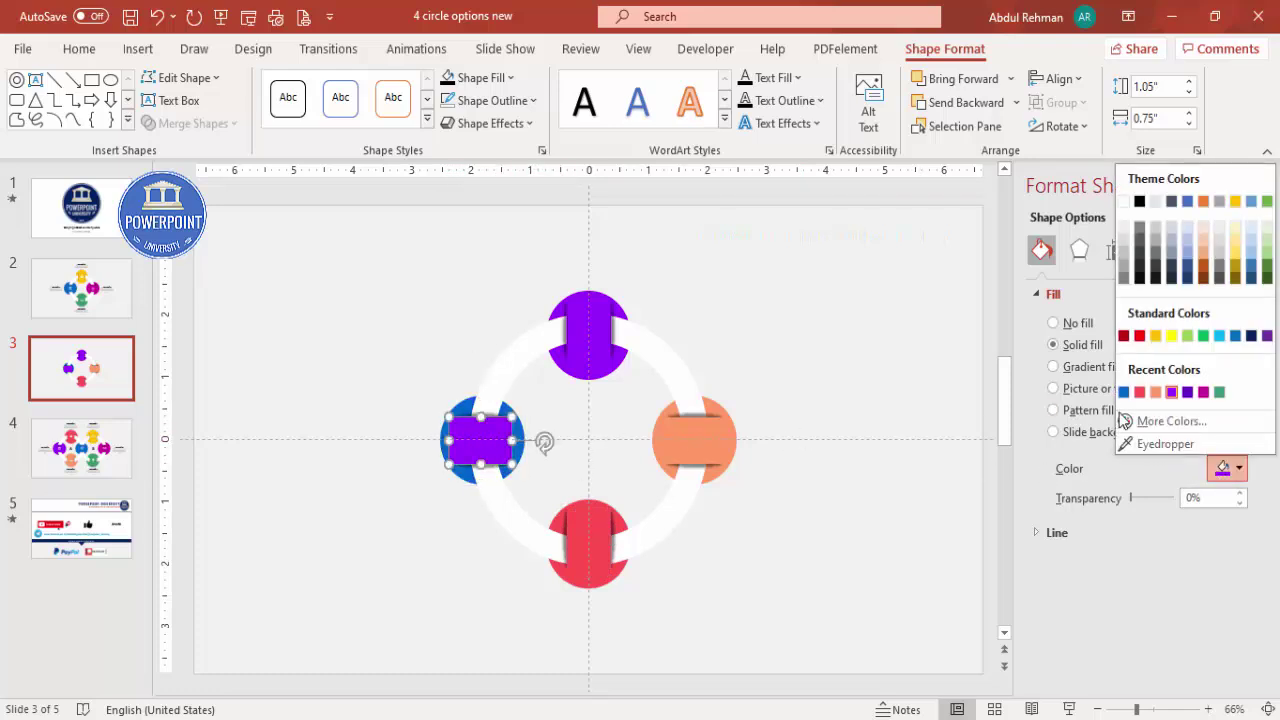
pyautogui.click(1124, 392)
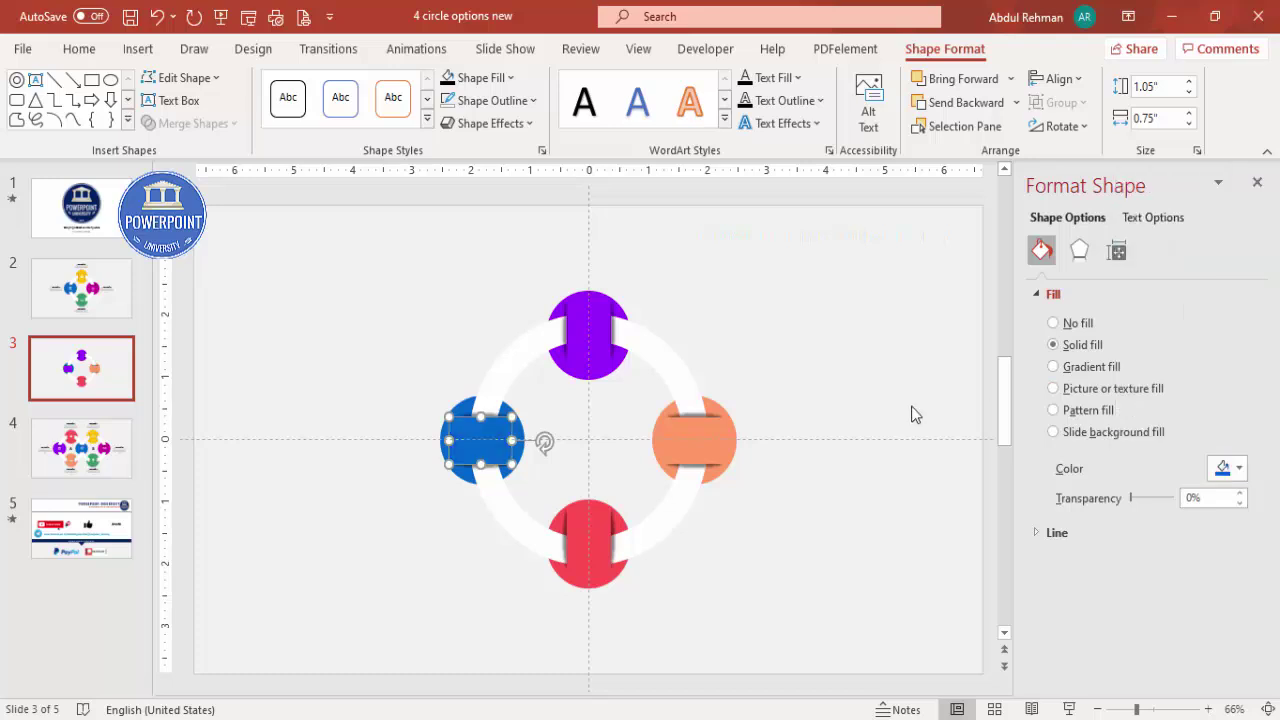
pyautogui.click(910, 410)
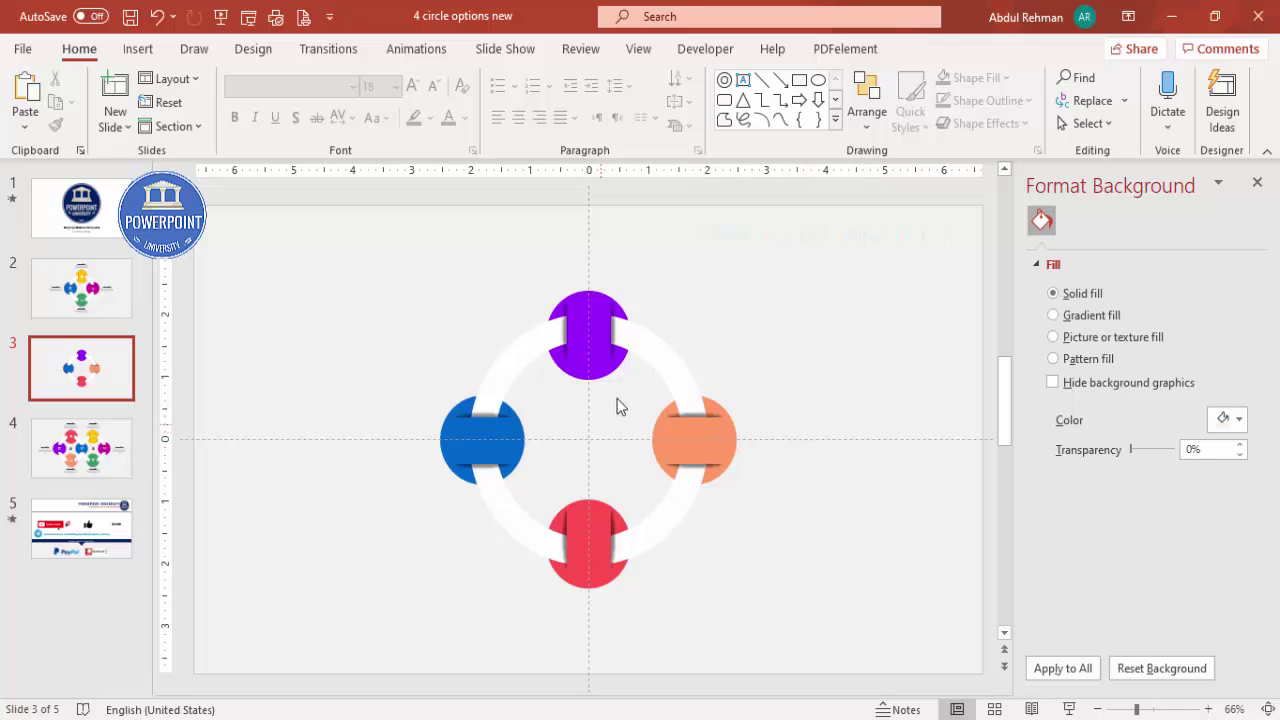
# Insert the target, presentation-chart, growth-chart and sign-language icons from the Icons library.
pyautogui.click(121, 55)
pyautogui.click(341, 117)
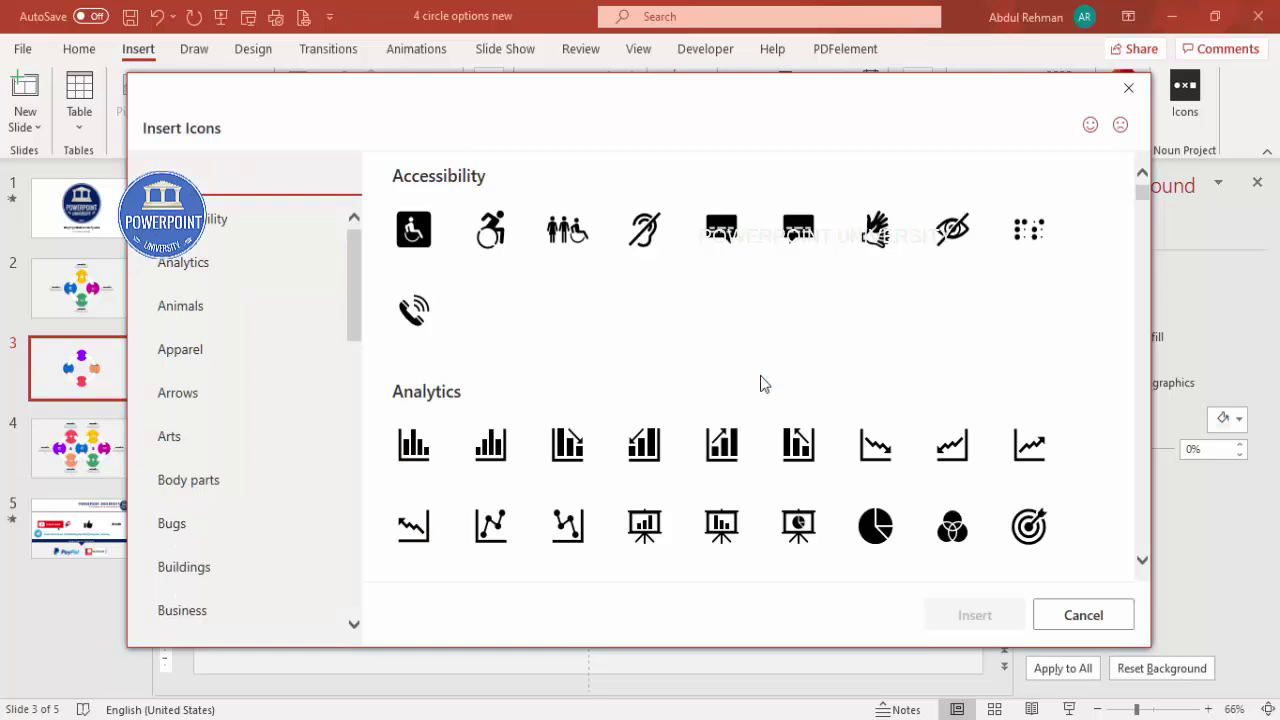
pyautogui.click(1027, 527)
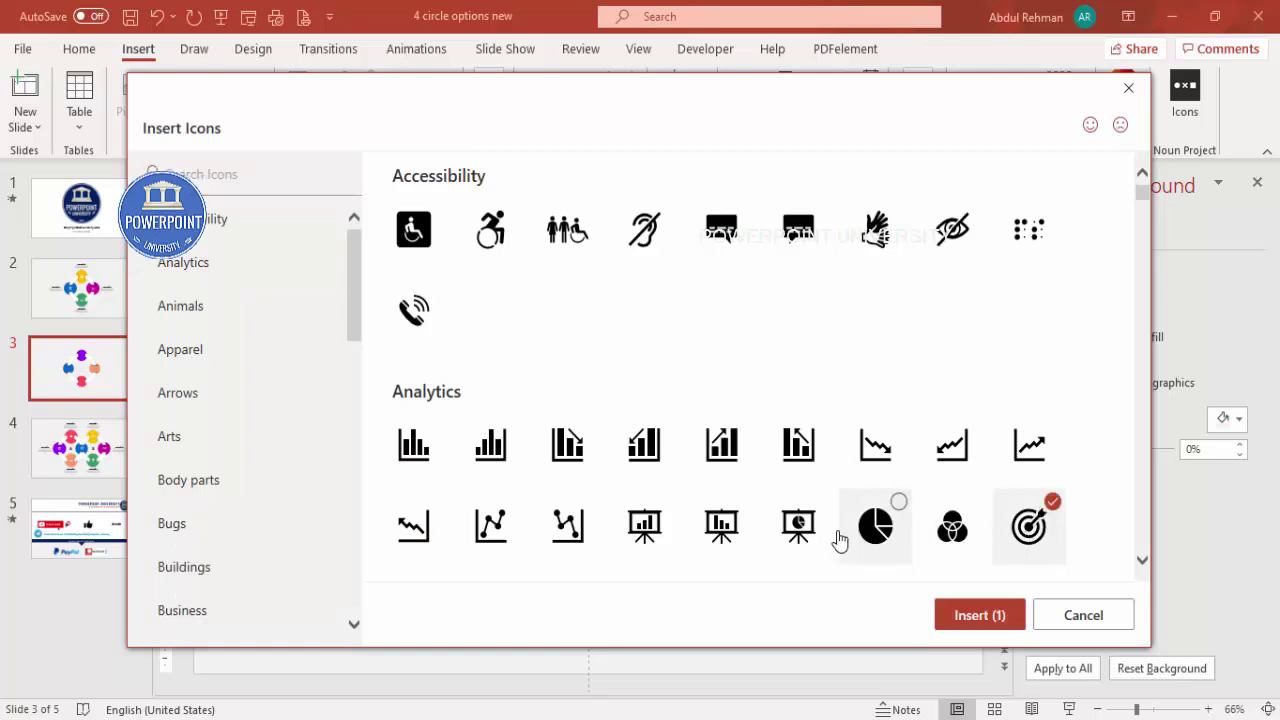
pyautogui.click(642, 532)
pyautogui.click(712, 456)
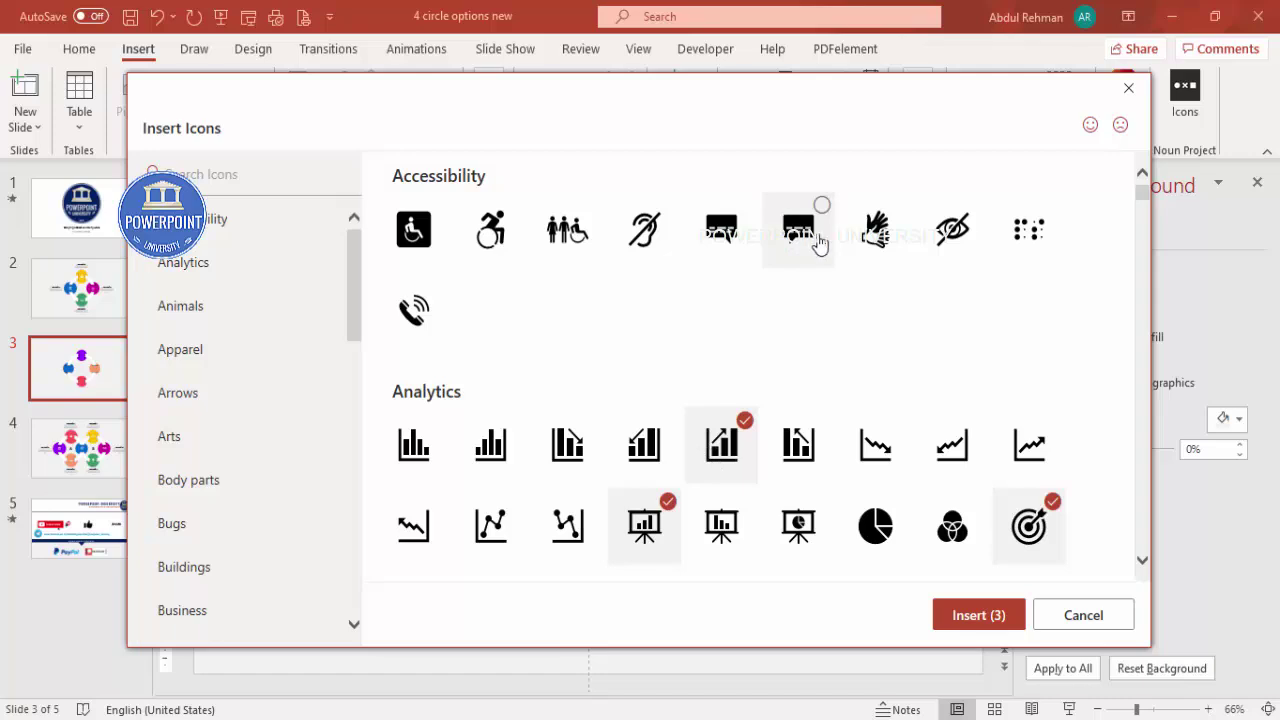
pyautogui.click(862, 242)
pyautogui.click(958, 622)
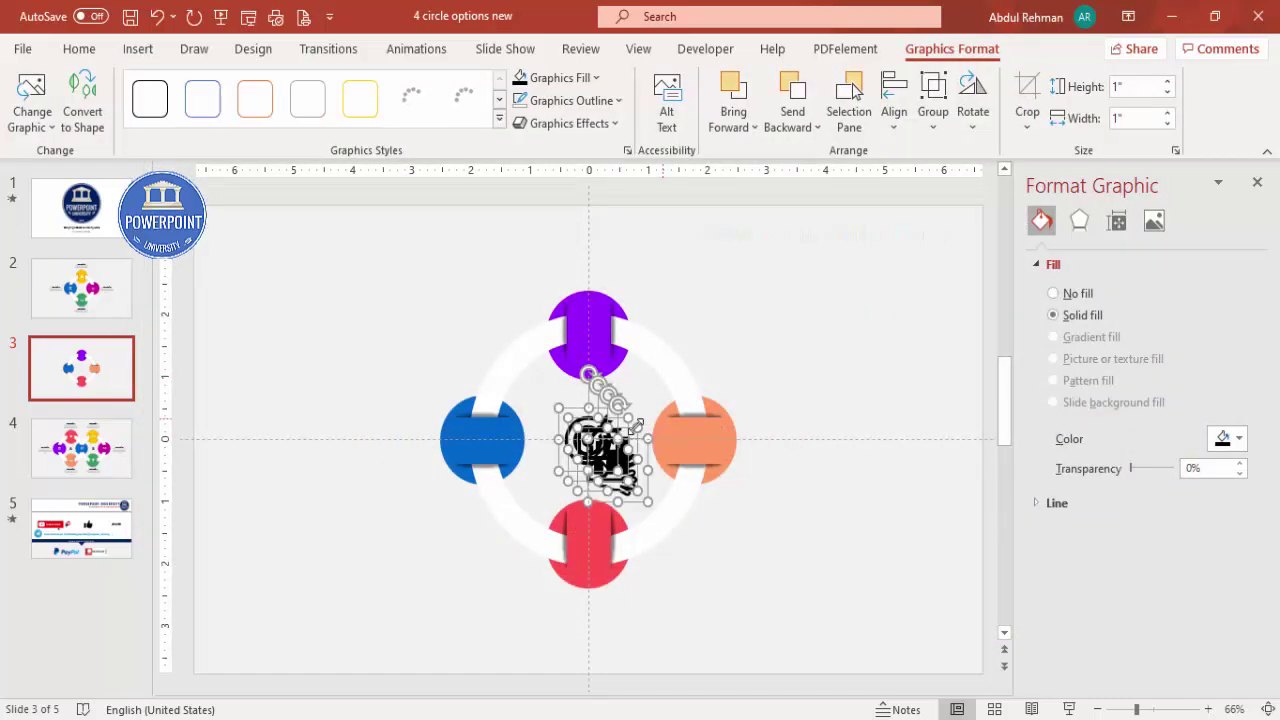
# Move the icons aside, set their height to 0.5" and fill them white.
pyautogui.moveTo(597, 452); pyautogui.dragTo(846, 371)
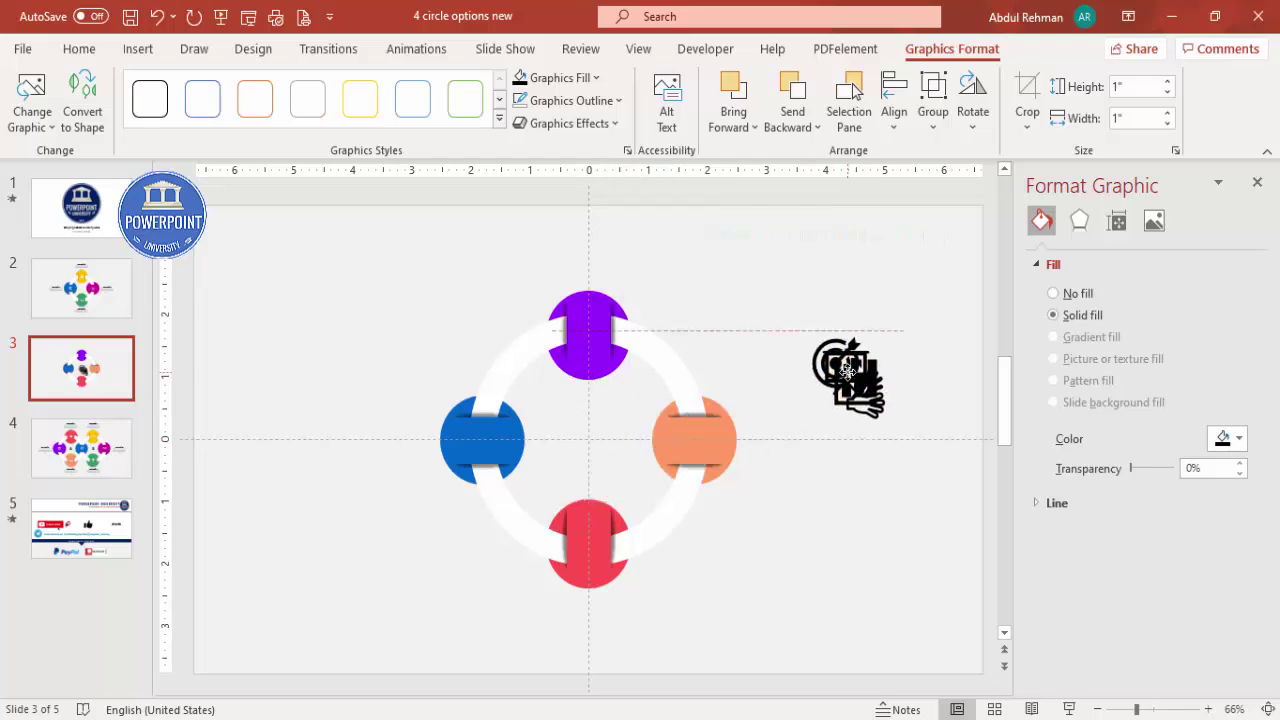
pyautogui.click(1158, 88)
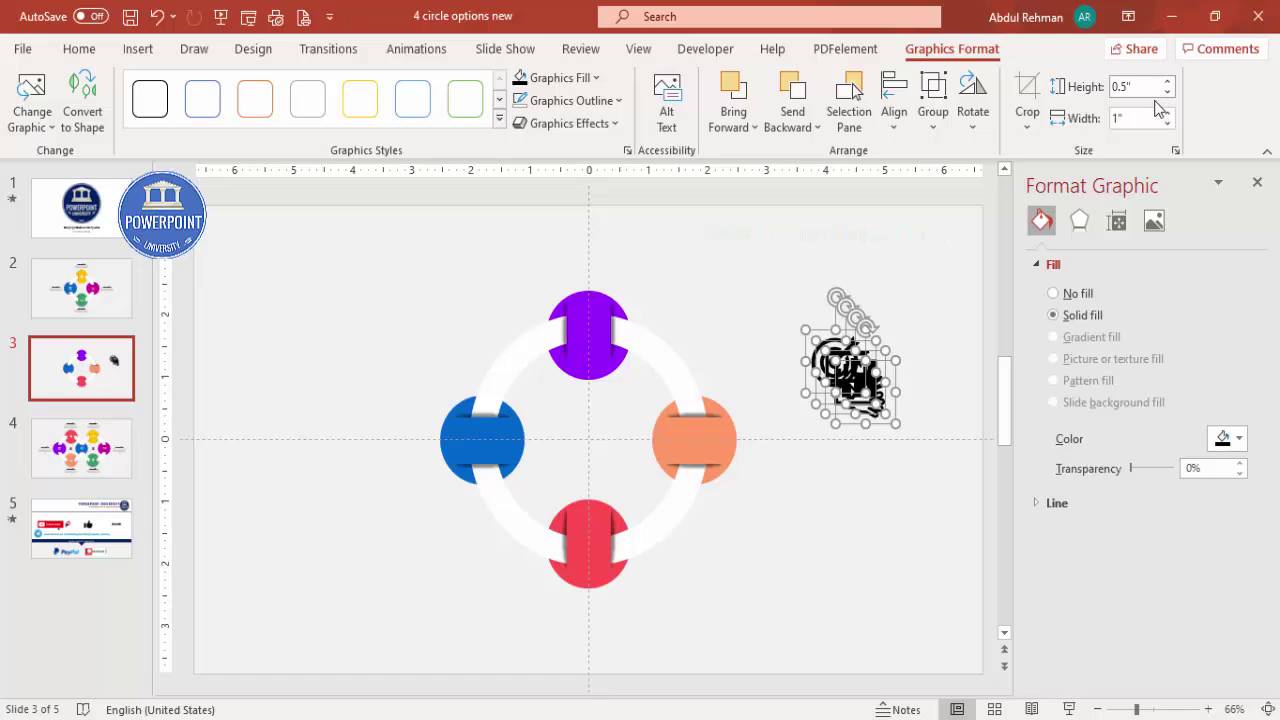
pyautogui.write('0.5"')
pyautogui.press('Return')
pyautogui.click(575, 78)
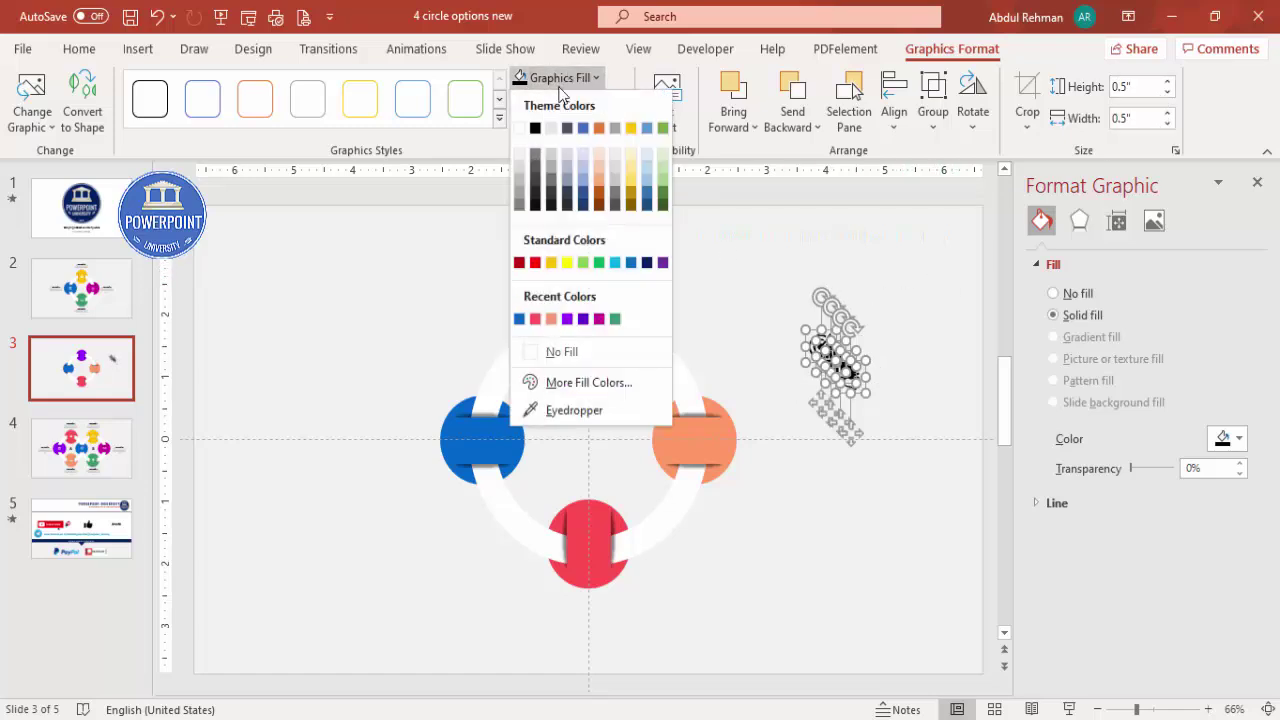
pyautogui.click(519, 128)
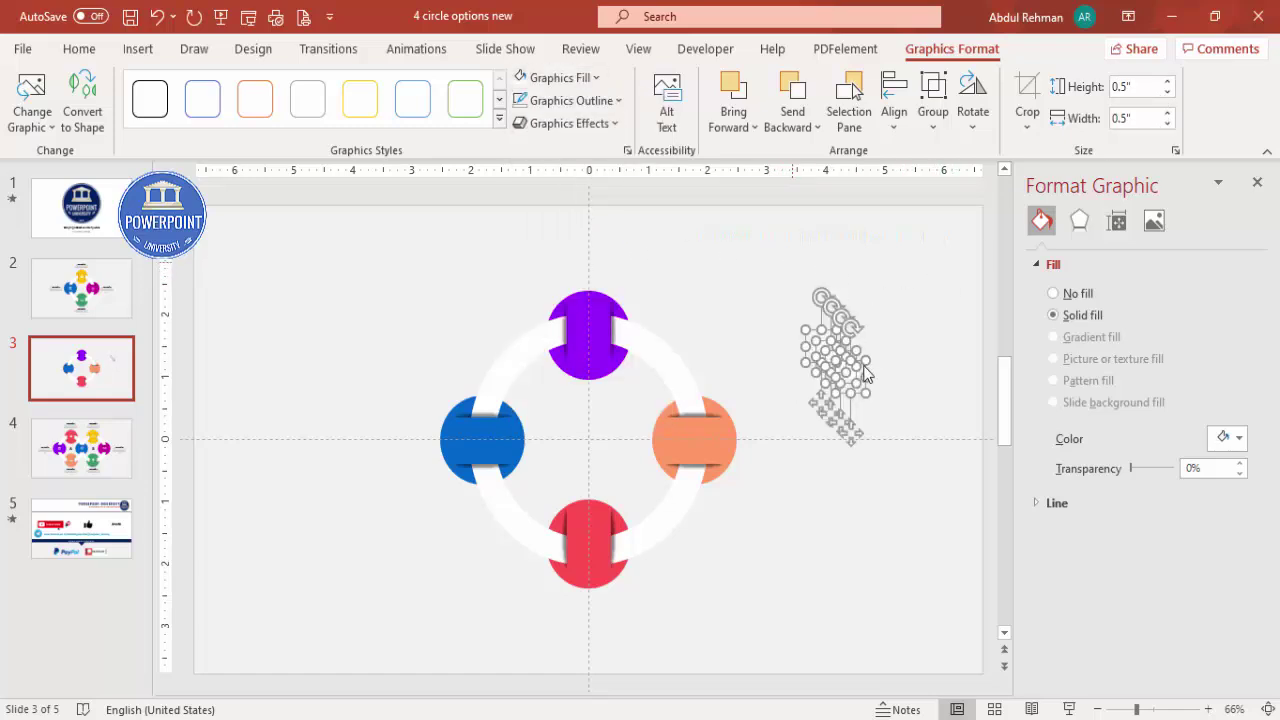
# Place the sign-language, growth-chart and presentation icons in the purple, orange and red circles.
pyautogui.click(857, 389)
pyautogui.moveTo(849, 374); pyautogui.dragTo(590, 333)
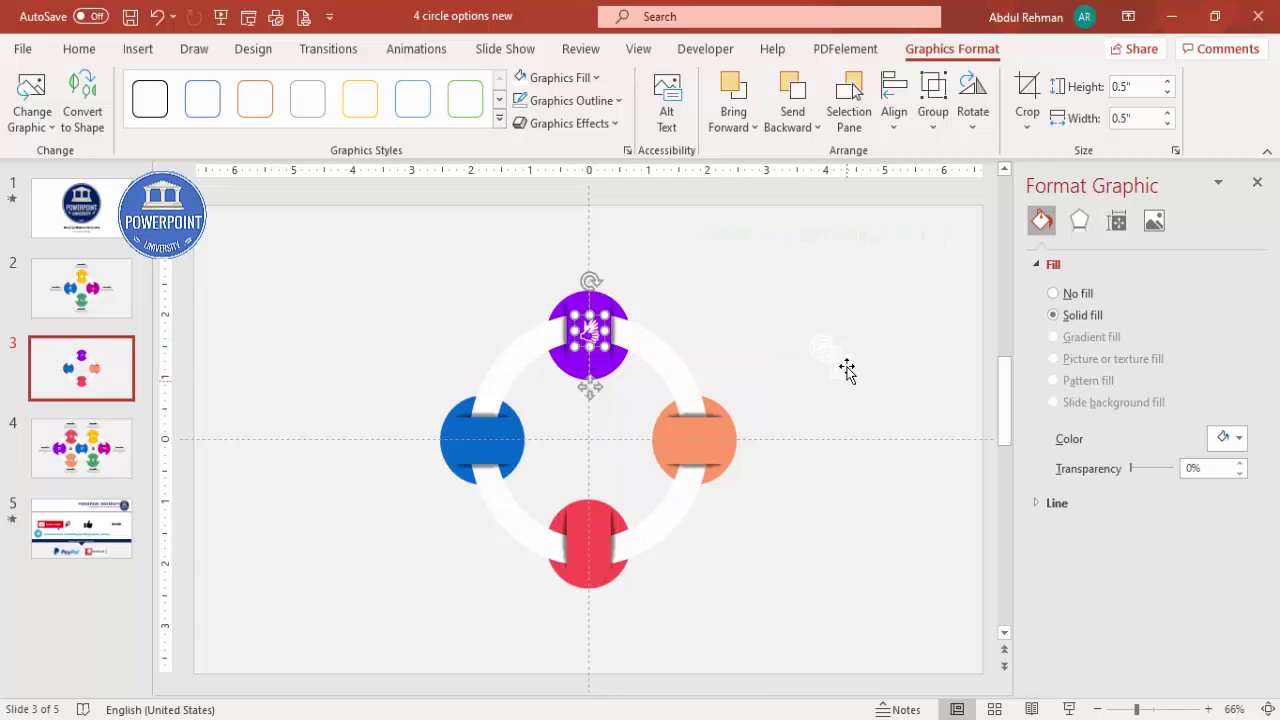
pyautogui.moveTo(695, 440)
pyautogui.mouseDown()
pyautogui.moveTo(737, 428)
pyautogui.moveTo(695, 437)
pyautogui.mouseUp()
pyautogui.moveTo(831, 357); pyautogui.dragTo(595, 540)
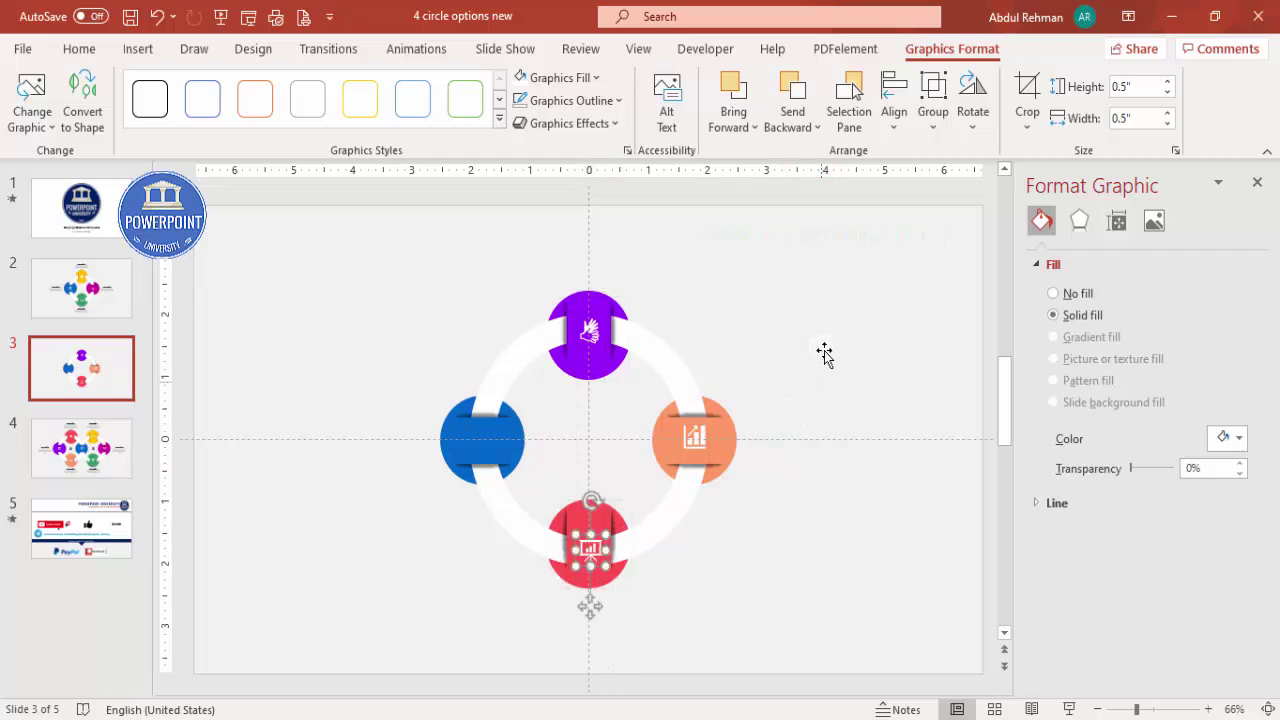